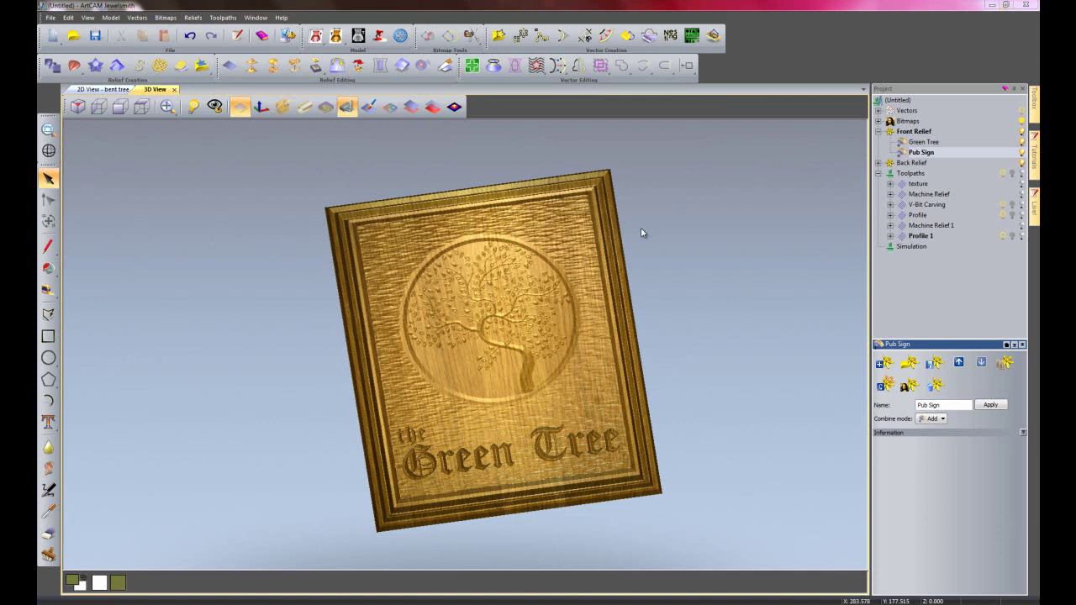
Browse the Animals relief clipart library, then close it
left_click(202, 68)
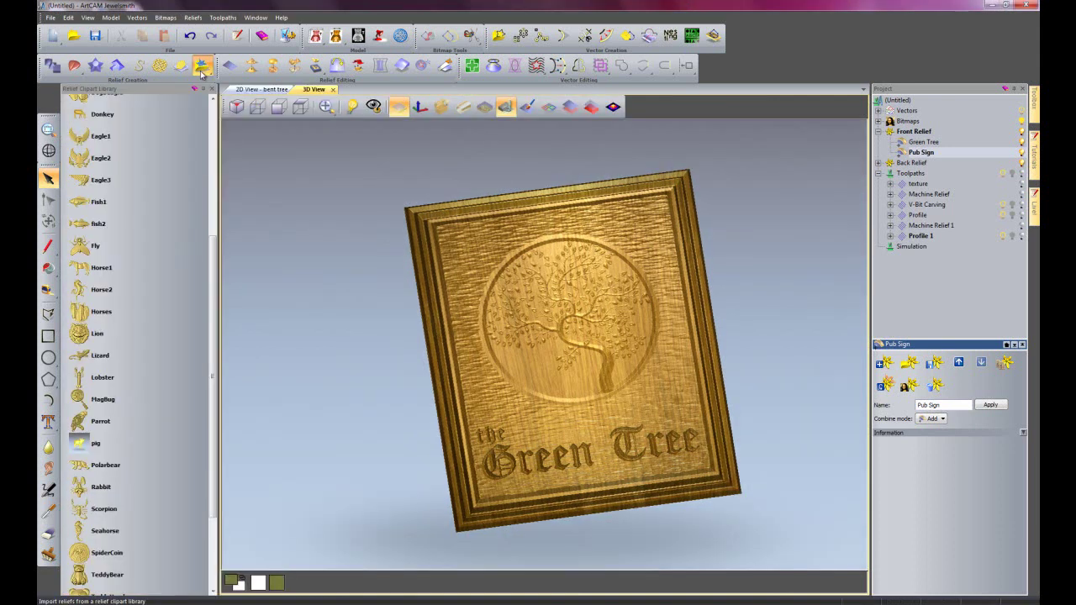
left_click_drag(213, 340, 204, 156)
left_click(104, 120)
left_click(96, 133)
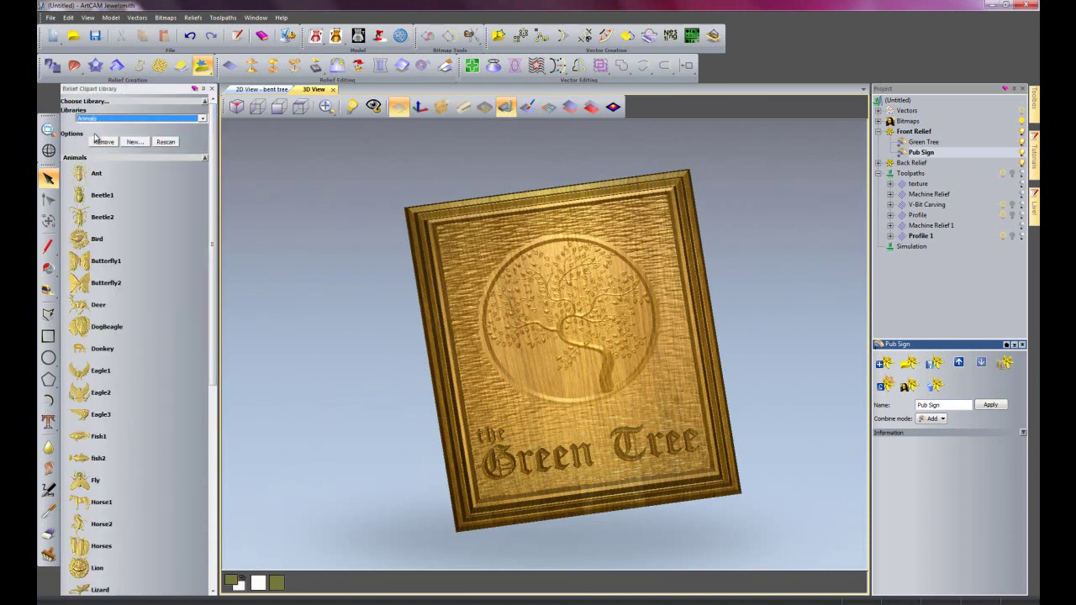
left_click_drag(213, 244, 212, 443)
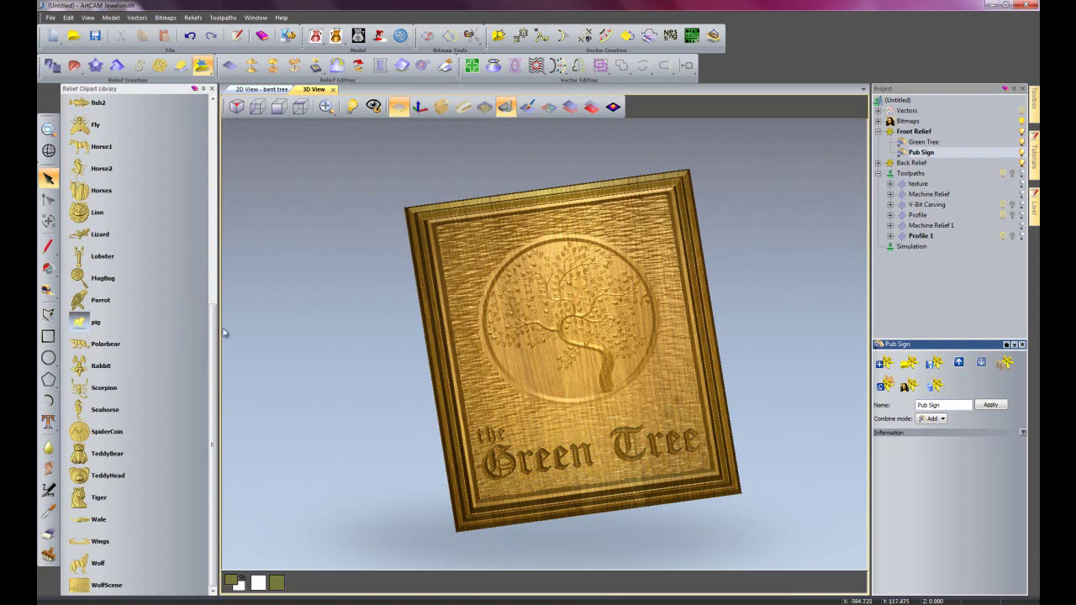
left_click_drag(213, 328, 214, 106)
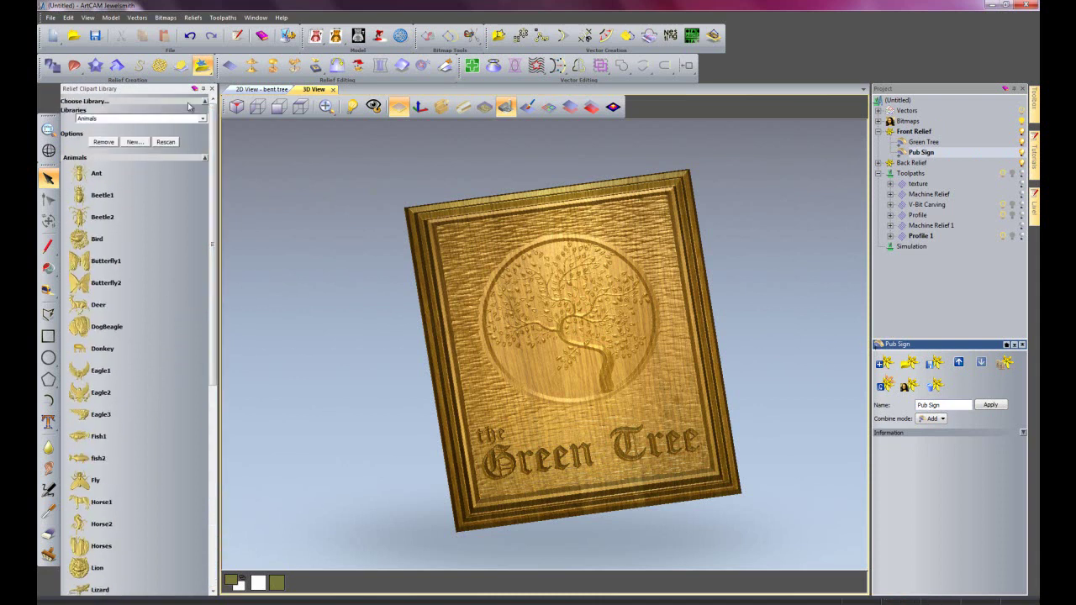
left_click(211, 88)
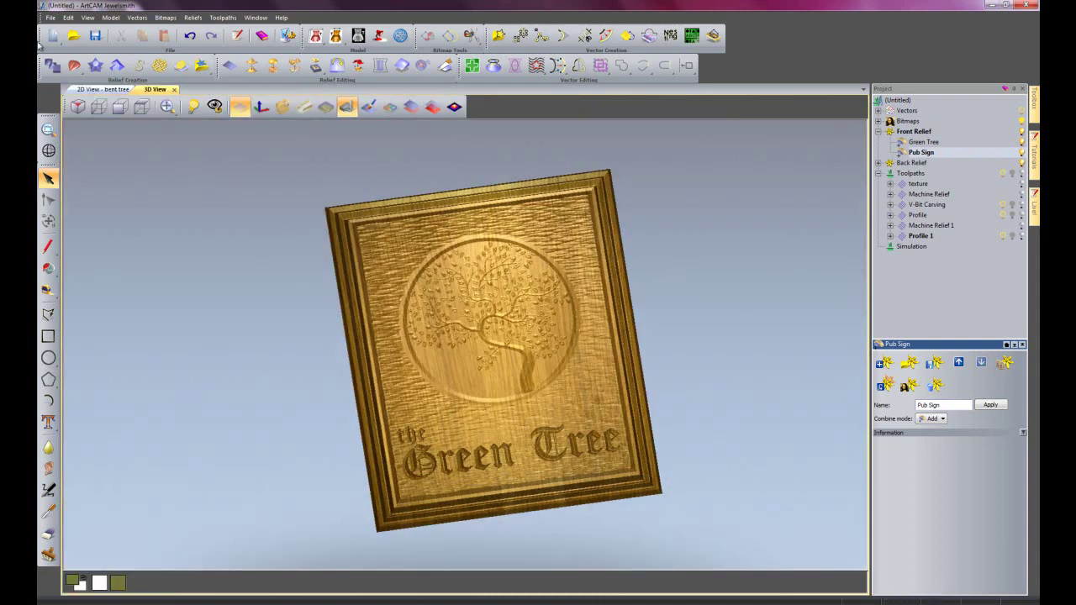
Create a new 250 x 250 mm model without saving the Green Tree sign
left_click(51, 18)
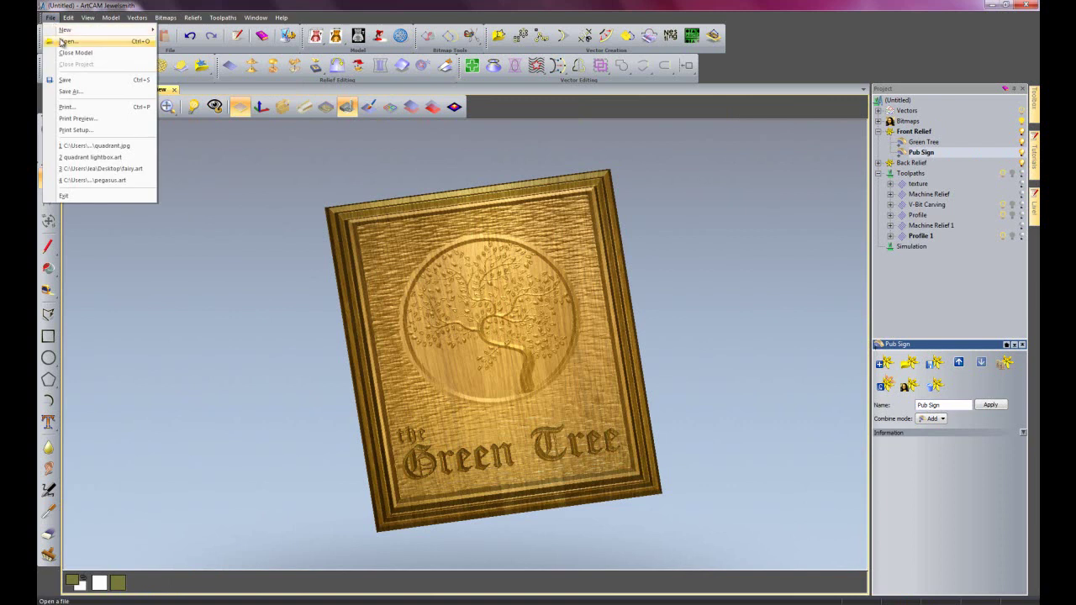
mouse_move(74, 32)
left_click(200, 36)
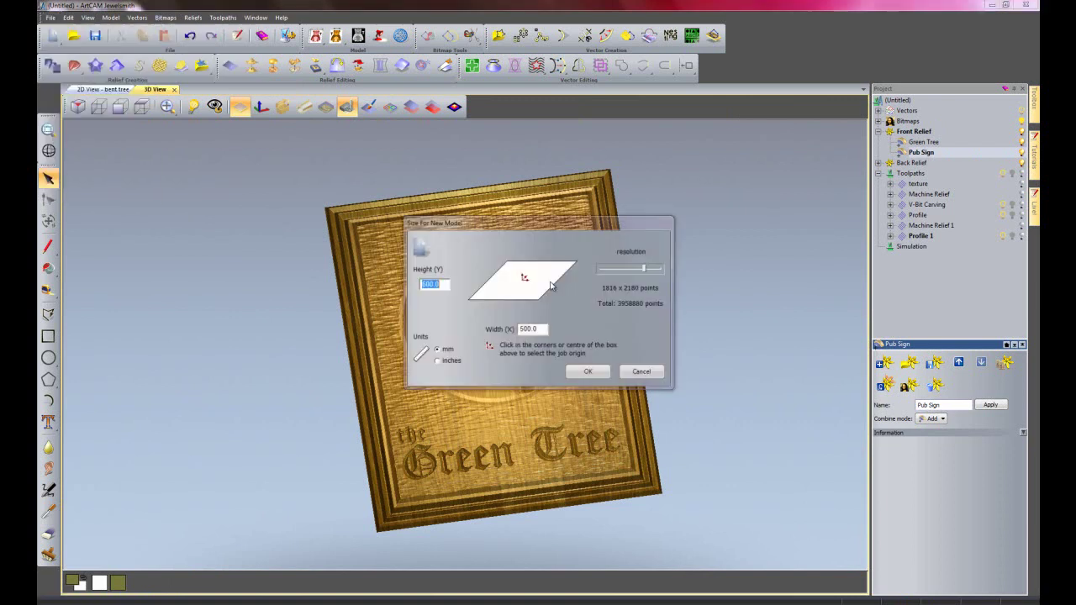
type("250")
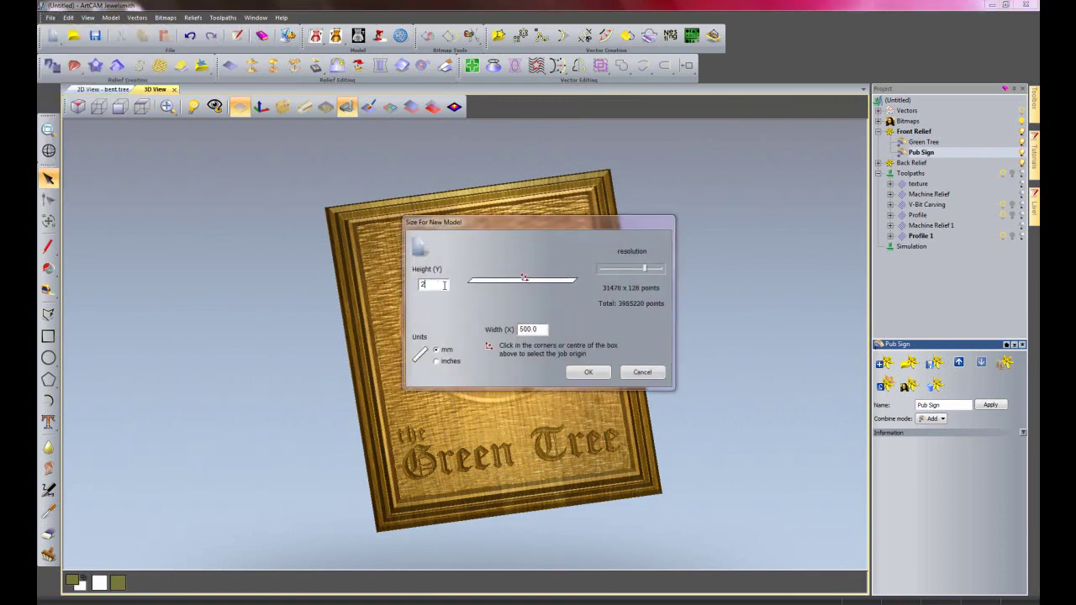
double_click(538, 329)
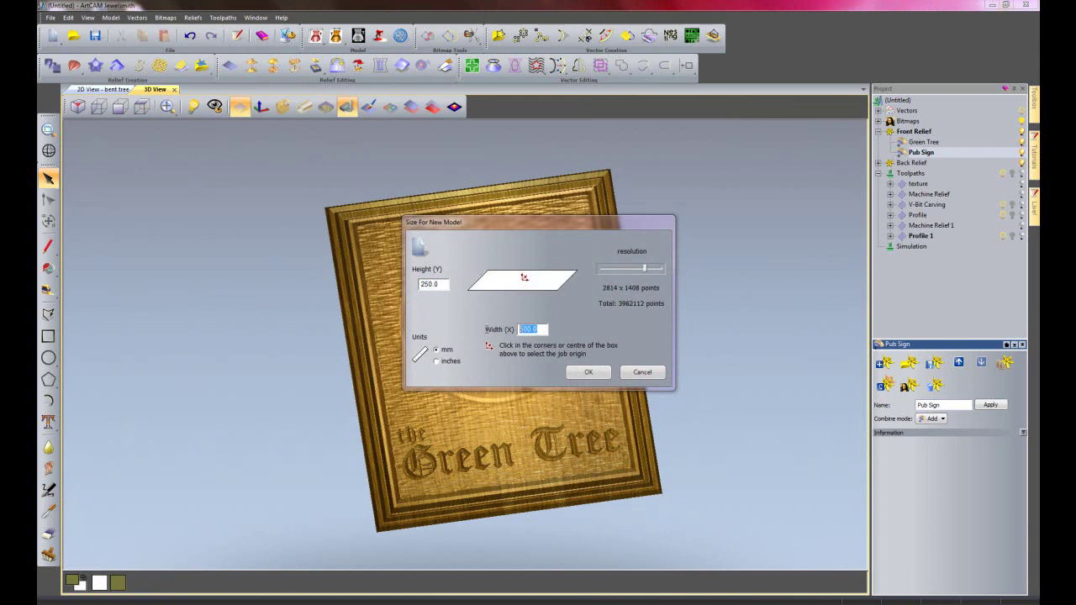
type("250")
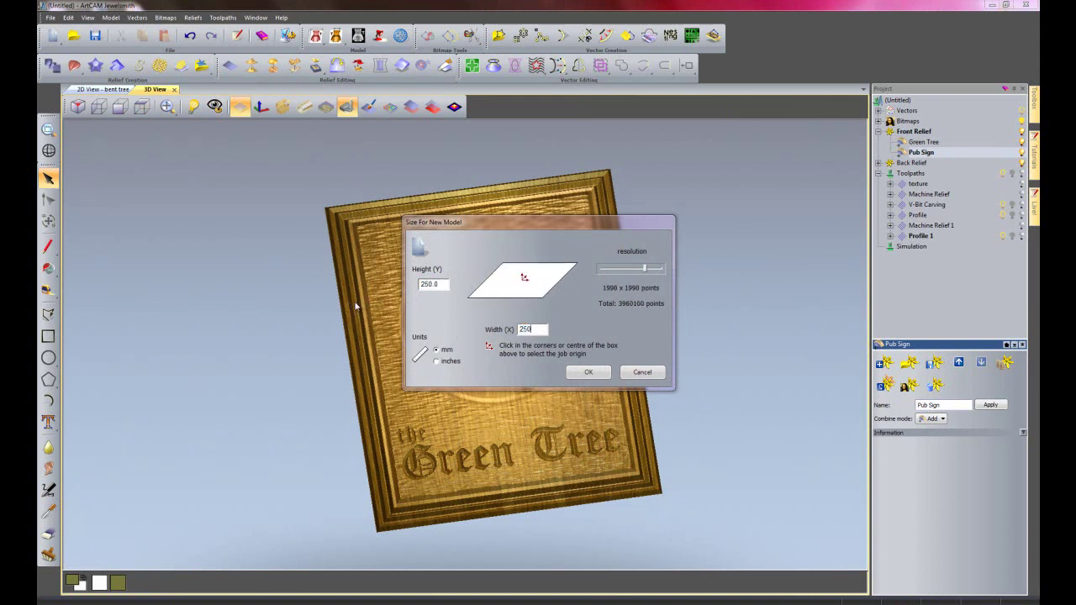
left_click(583, 372)
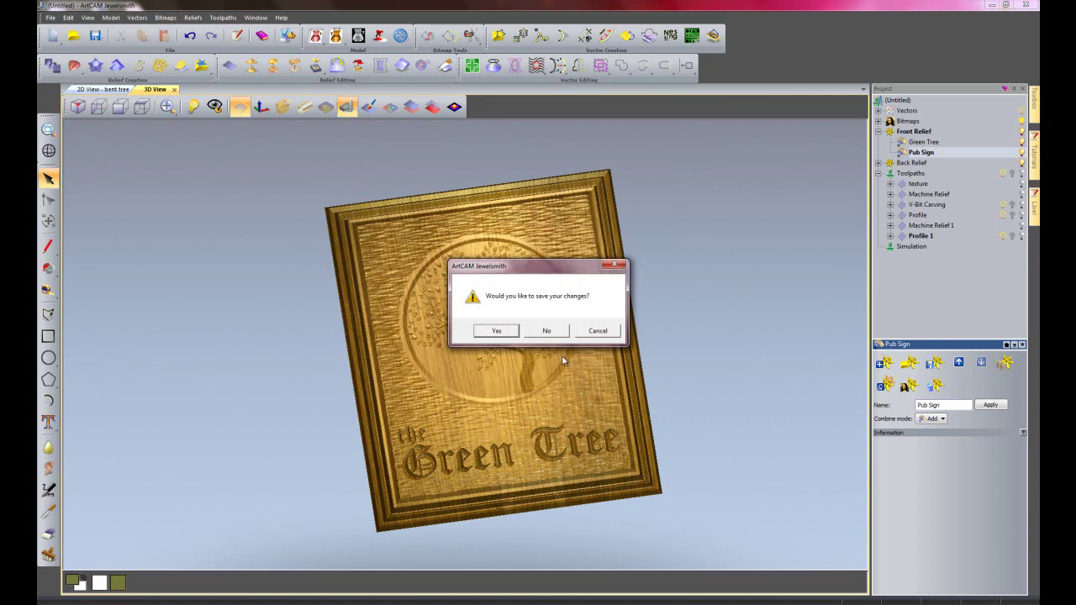
left_click(546, 331)
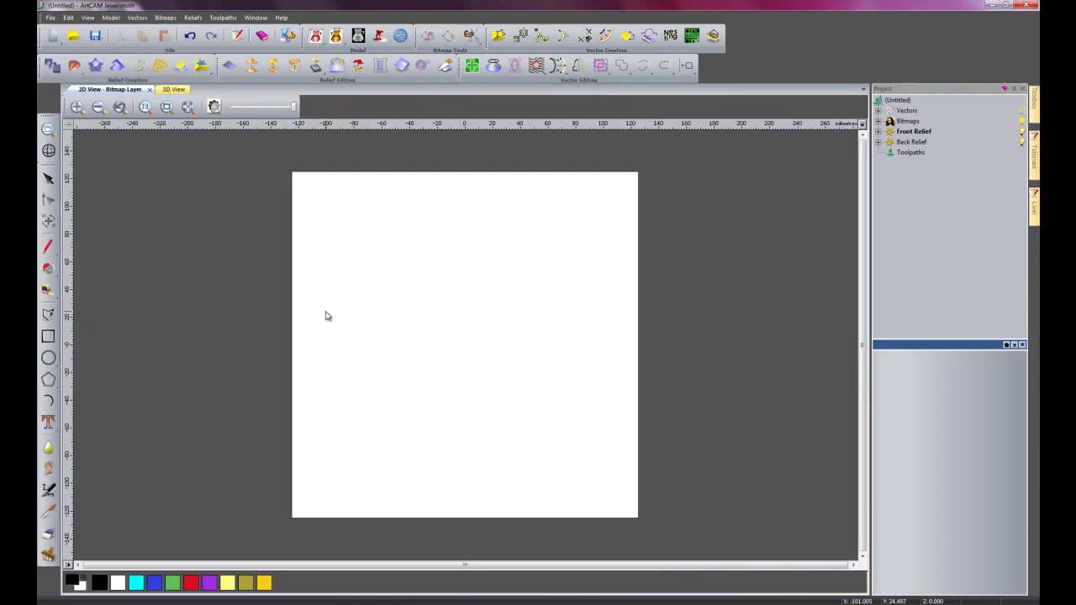
Import the pig relief from the Animals clipart, move it toward the plate's middle and paste it
left_click(201, 65)
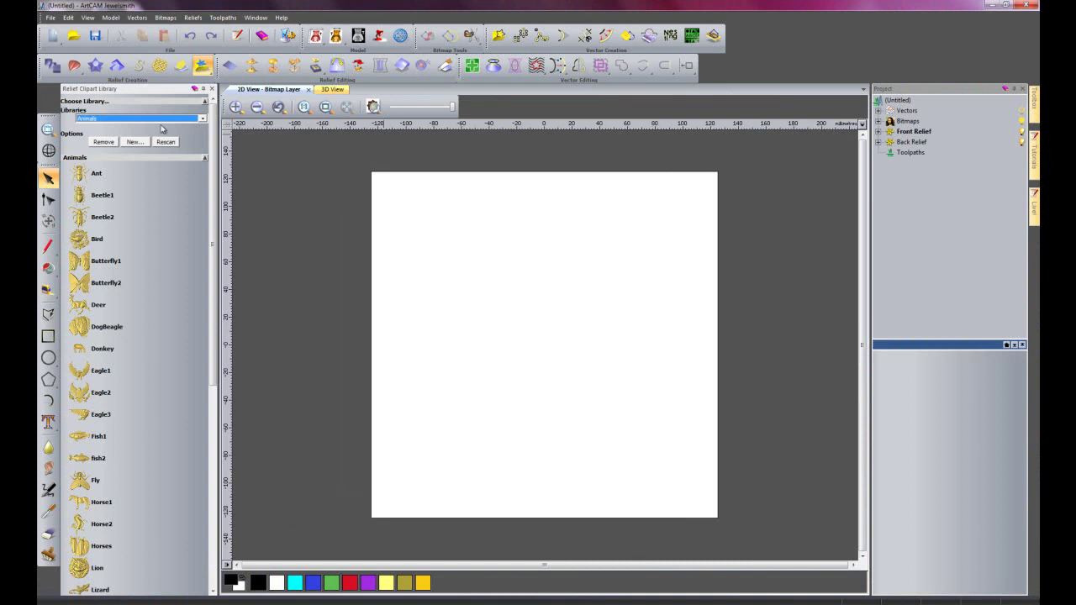
left_click_drag(214, 148, 211, 318)
double_click(80, 404)
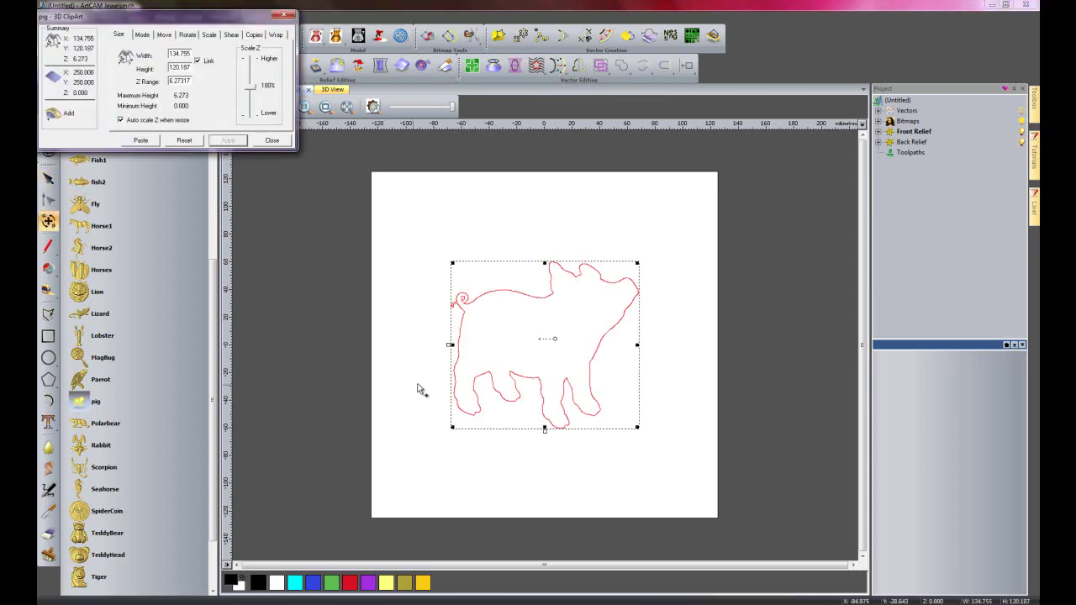
left_click(540, 339)
left_click_drag(540, 340, 543, 367)
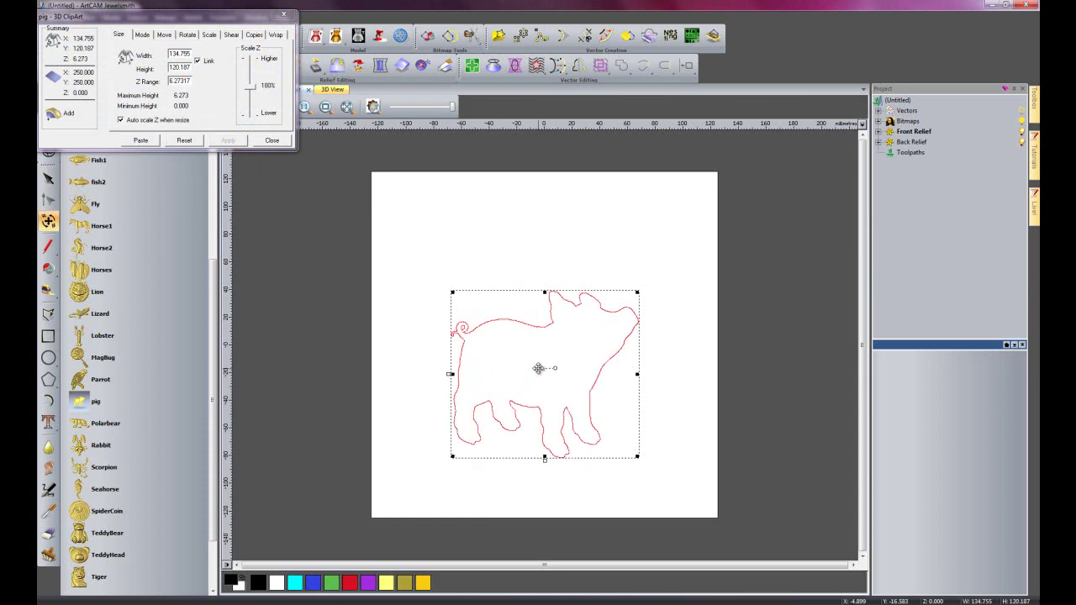
left_click(137, 141)
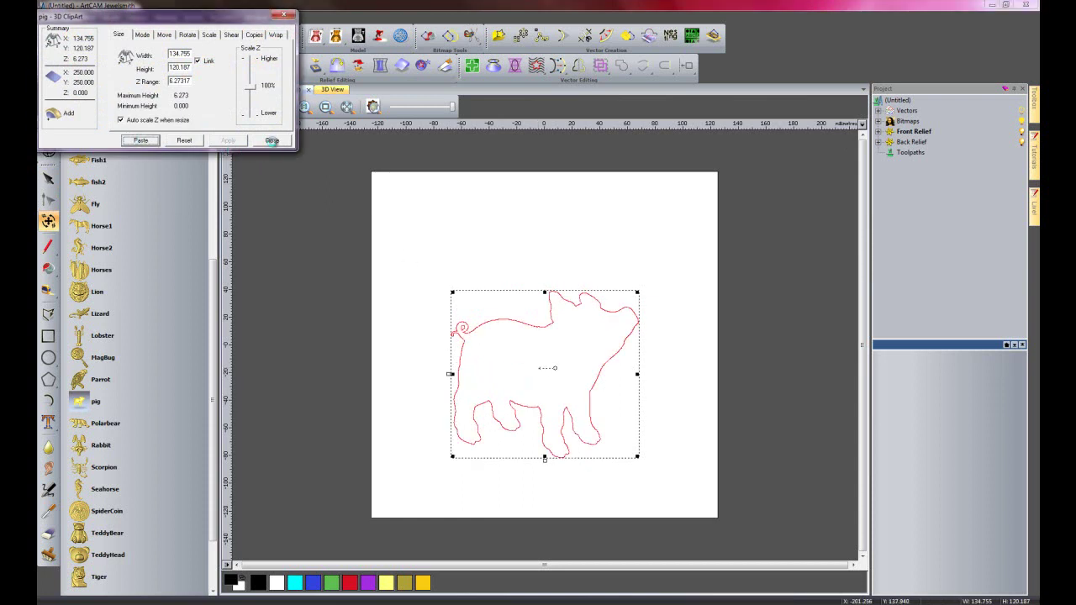
left_click(273, 141)
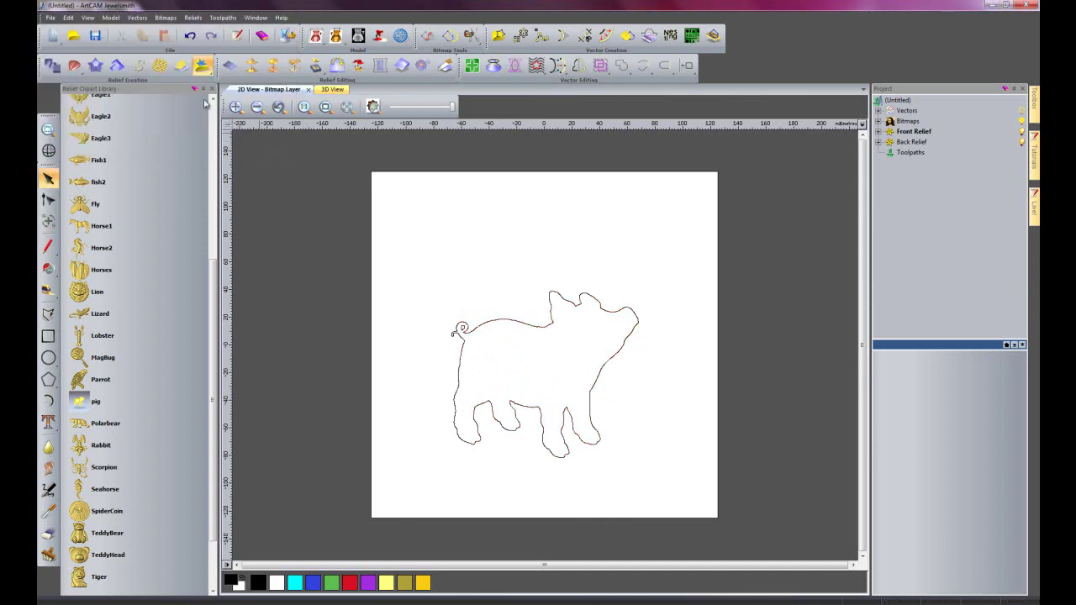
left_click(332, 89)
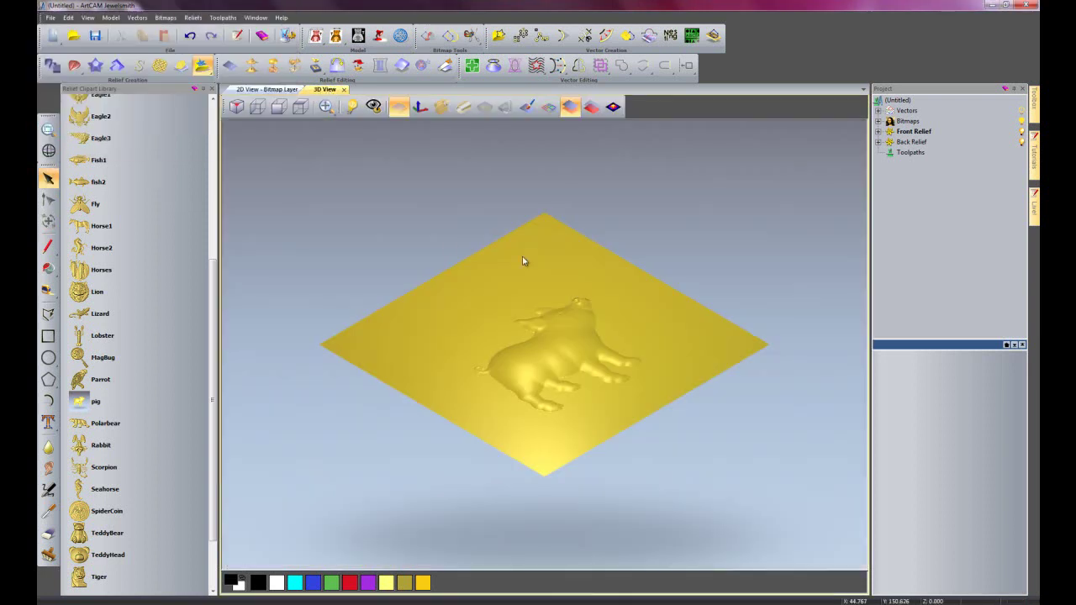
left_click_drag(538, 467, 571, 311)
scroll(572, 307, "up", 3)
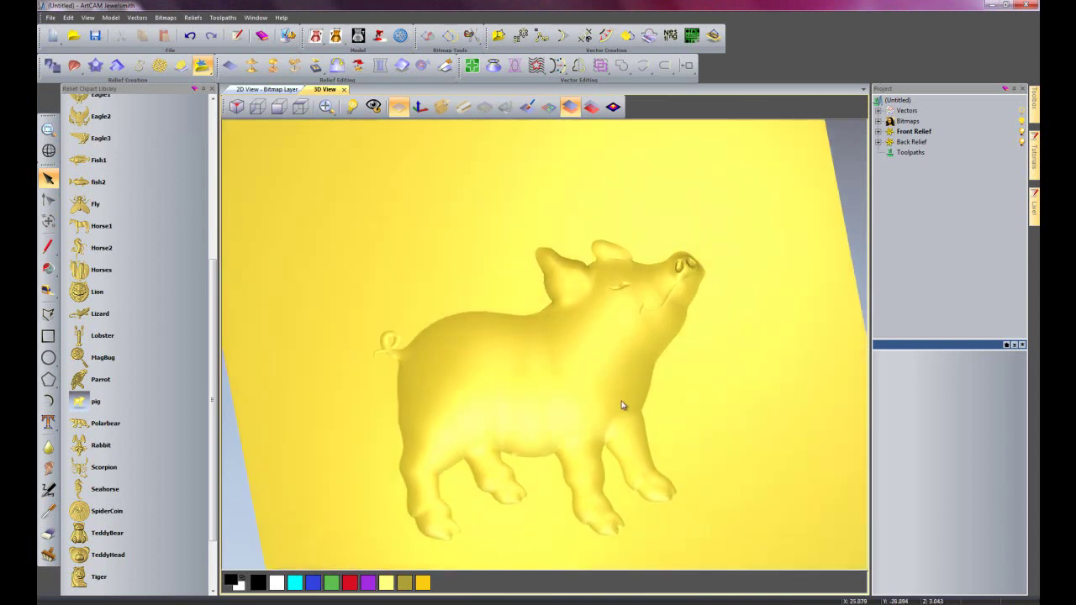
scroll(491, 367, "down", 3)
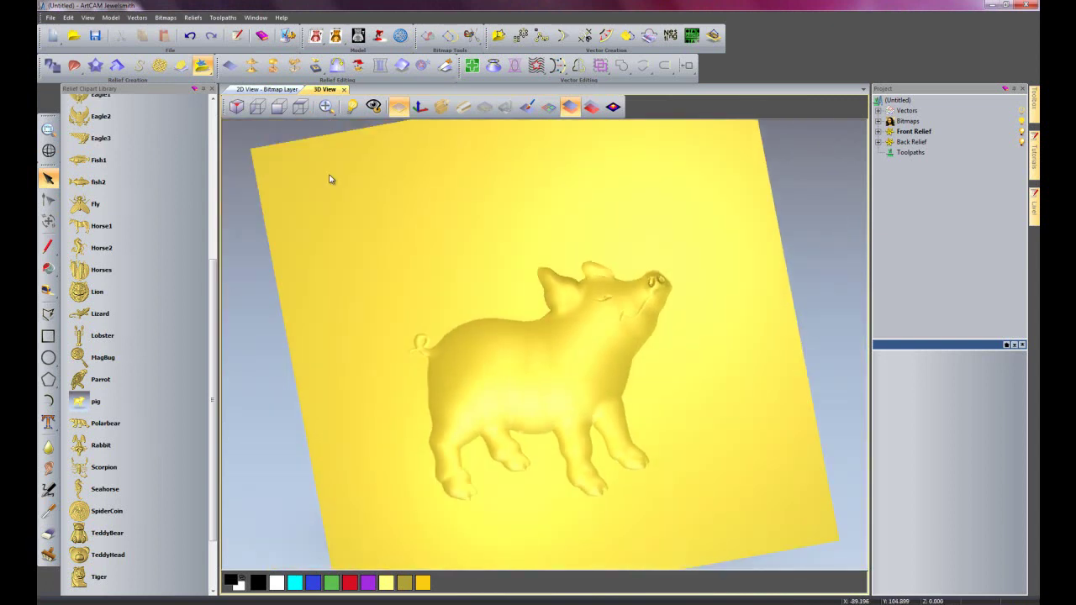
left_click(250, 90)
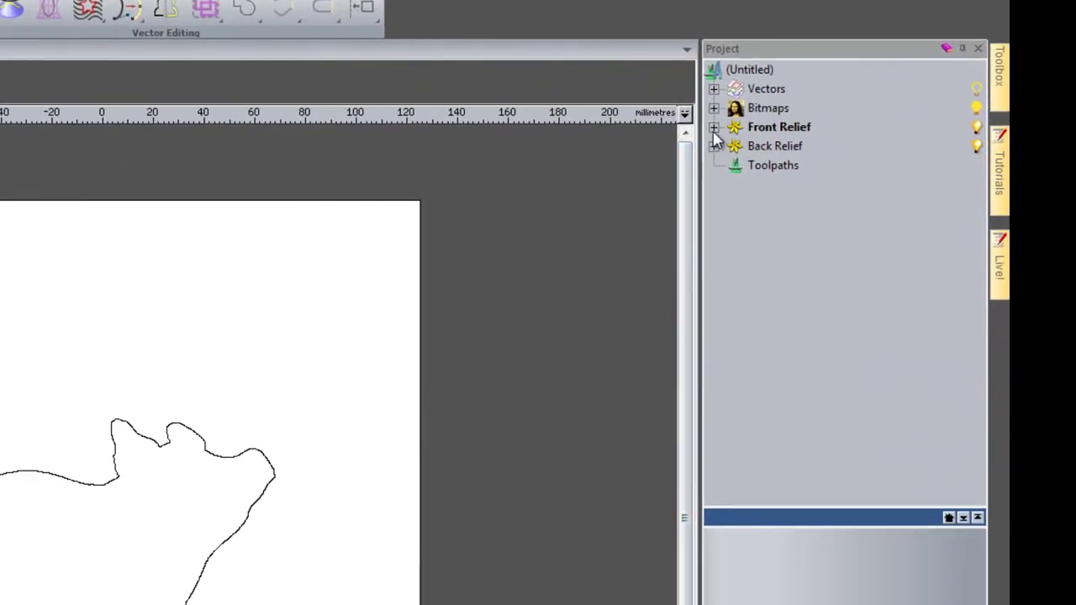
Rename the Front Relief's existing relief layer to 'pig'
left_click(713, 129)
right_click(814, 148)
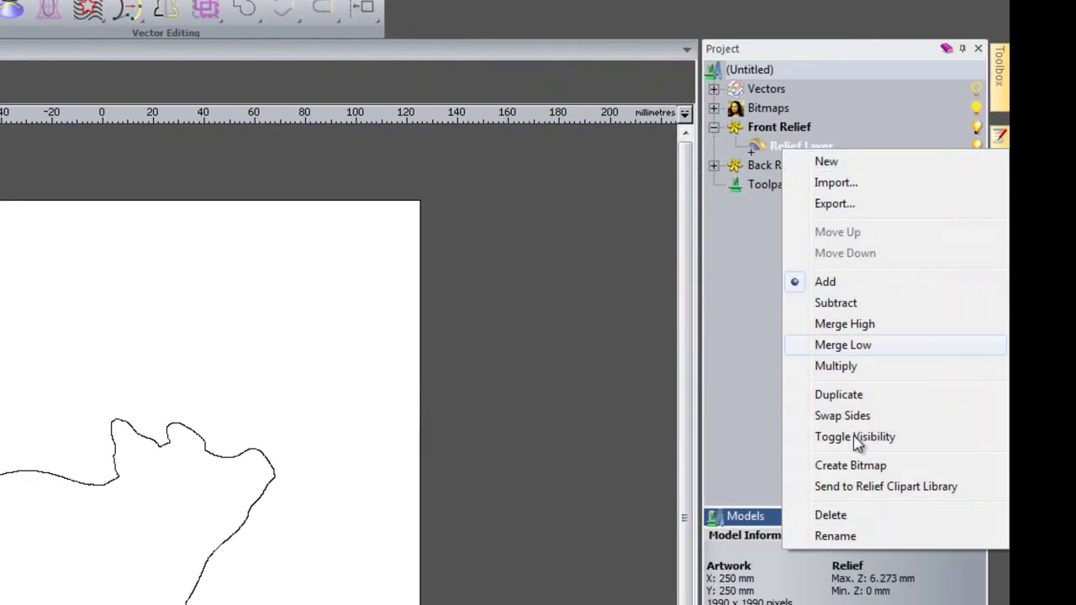
left_click(866, 535)
type("pig")
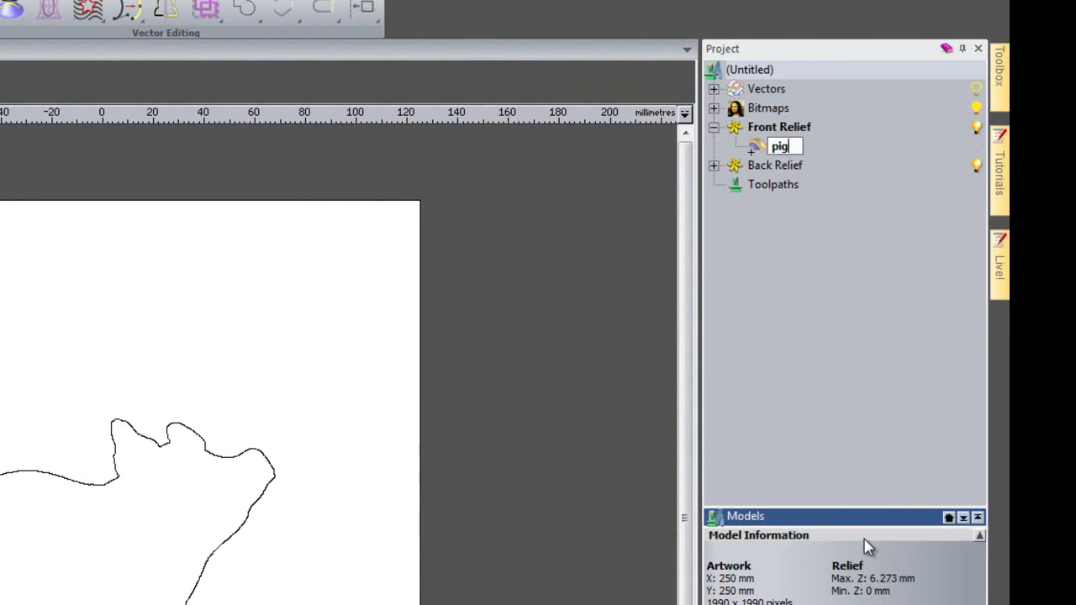
key("Return")
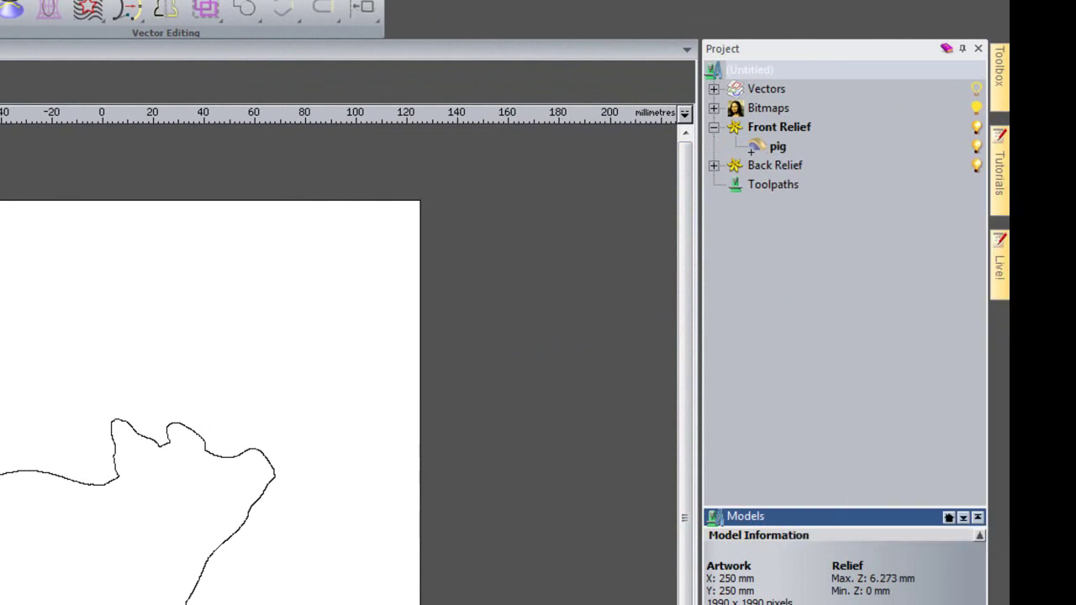
Add a new empty layer to the Front Relief and name it 'pegasus'
right_click(795, 130)
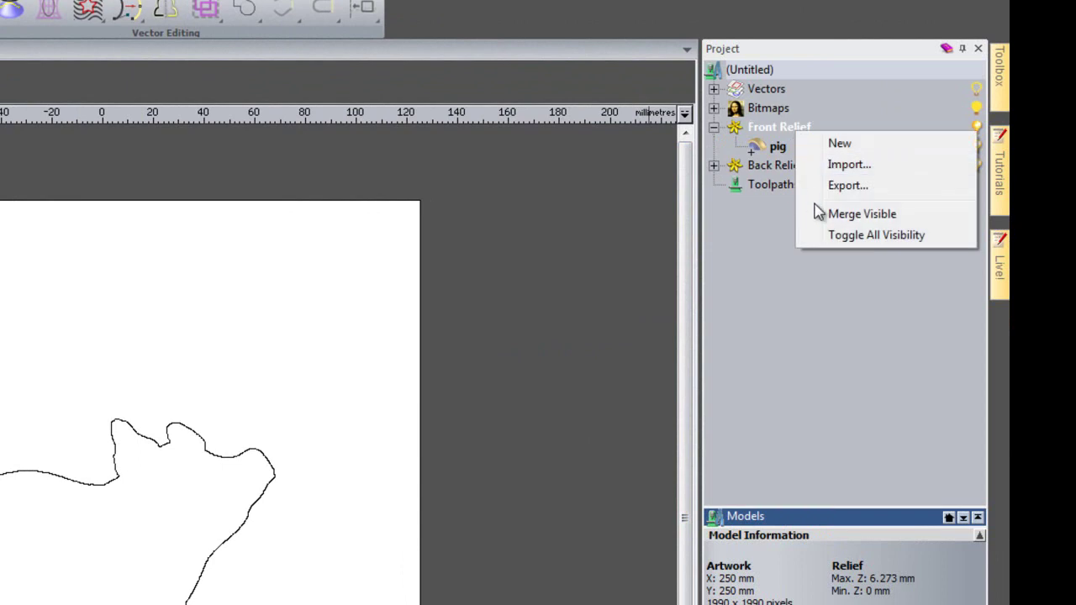
left_click(840, 144)
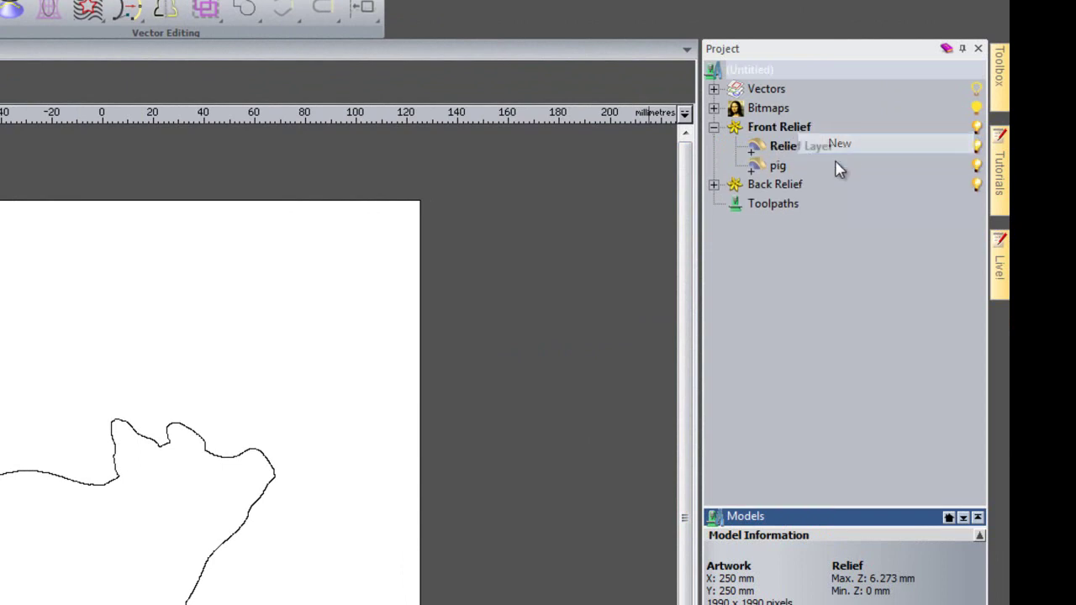
right_click(782, 144)
left_click(836, 538)
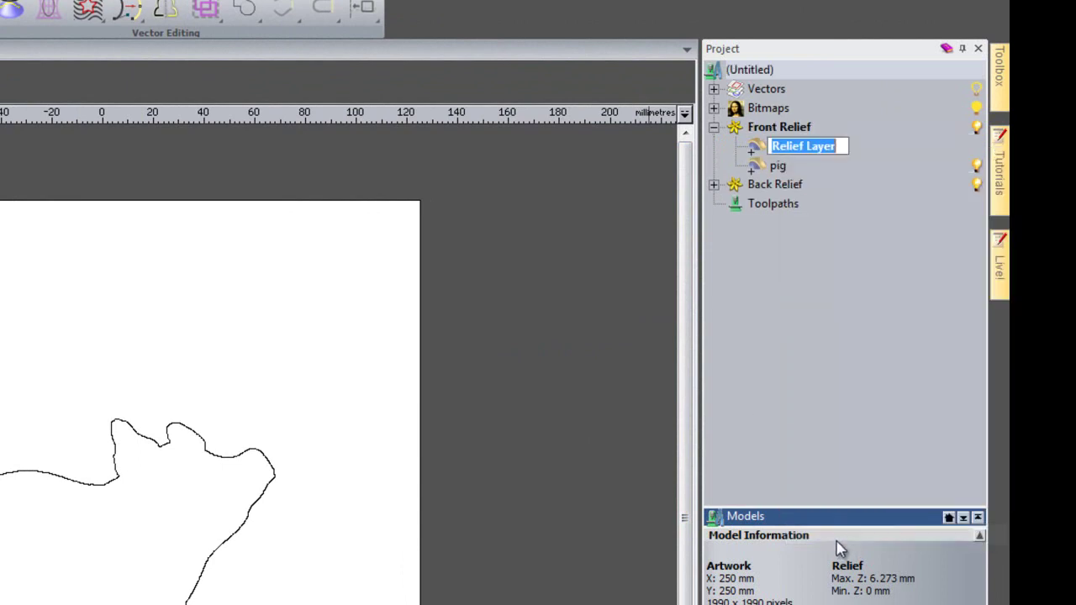
type("pegasu")
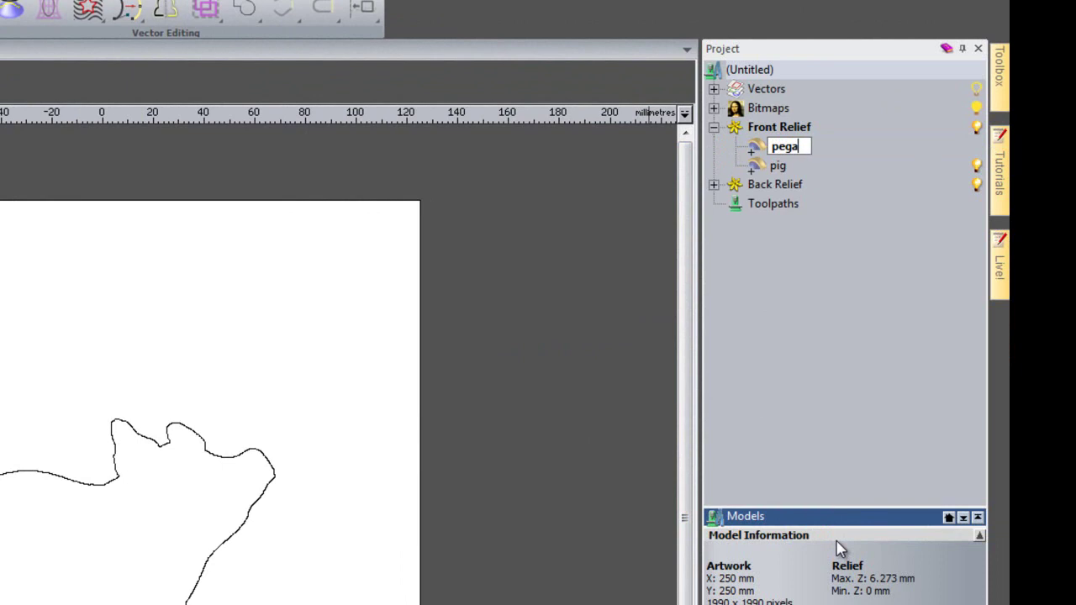
type("s")
key("Return")
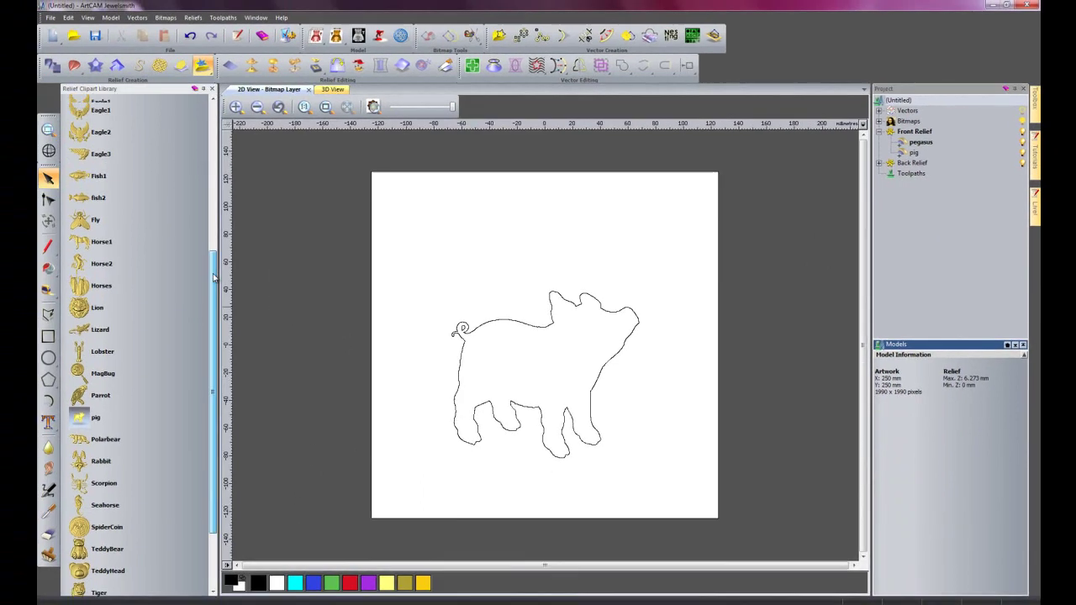
Switch the clipart library to Fantasy and import the Pegasus relief
left_click_drag(214, 277, 215, 118)
left_click(134, 122)
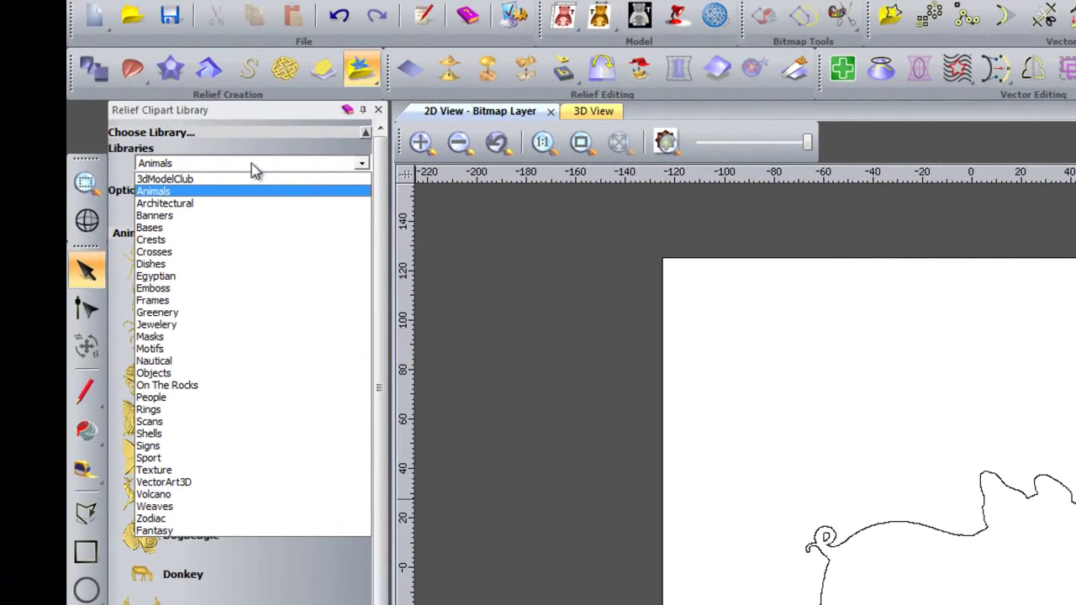
left_click(173, 532)
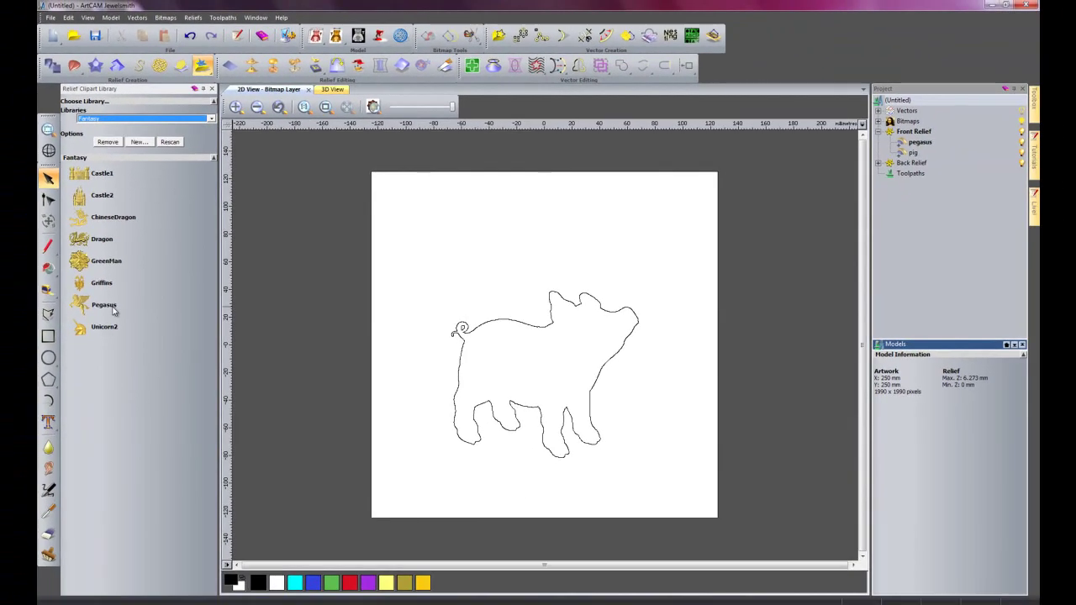
double_click(126, 340)
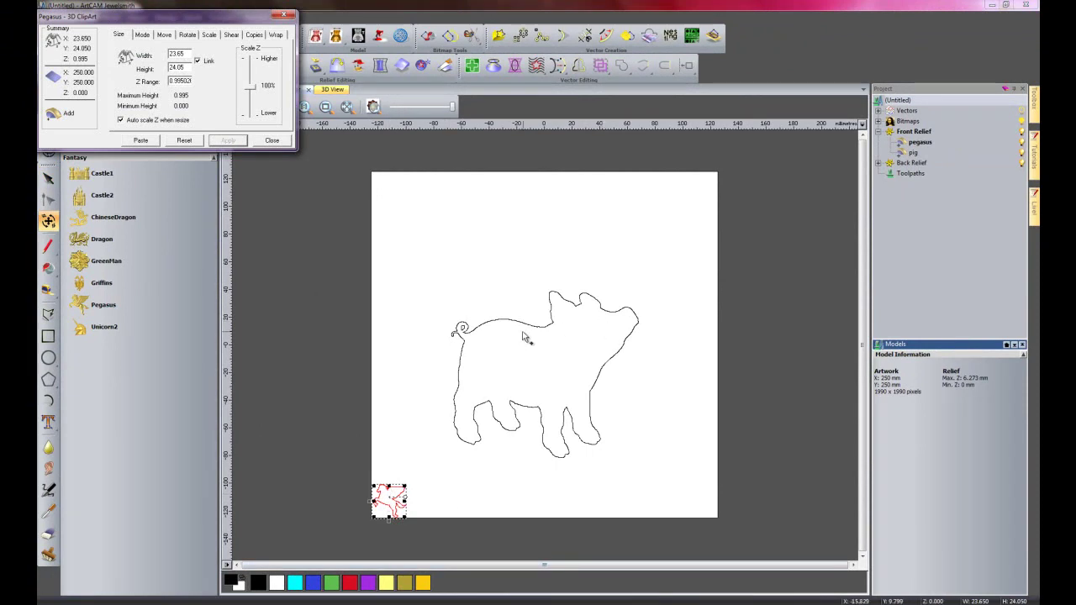
Mirror the Pegasus clipart horizontally
left_click(184, 38)
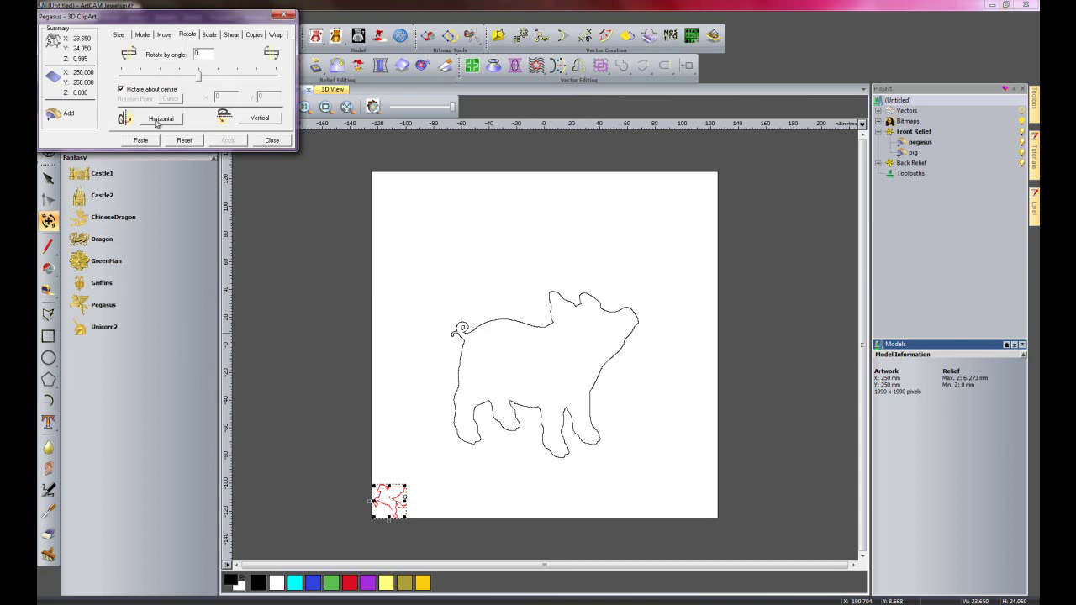
left_click(155, 122)
left_click(225, 141)
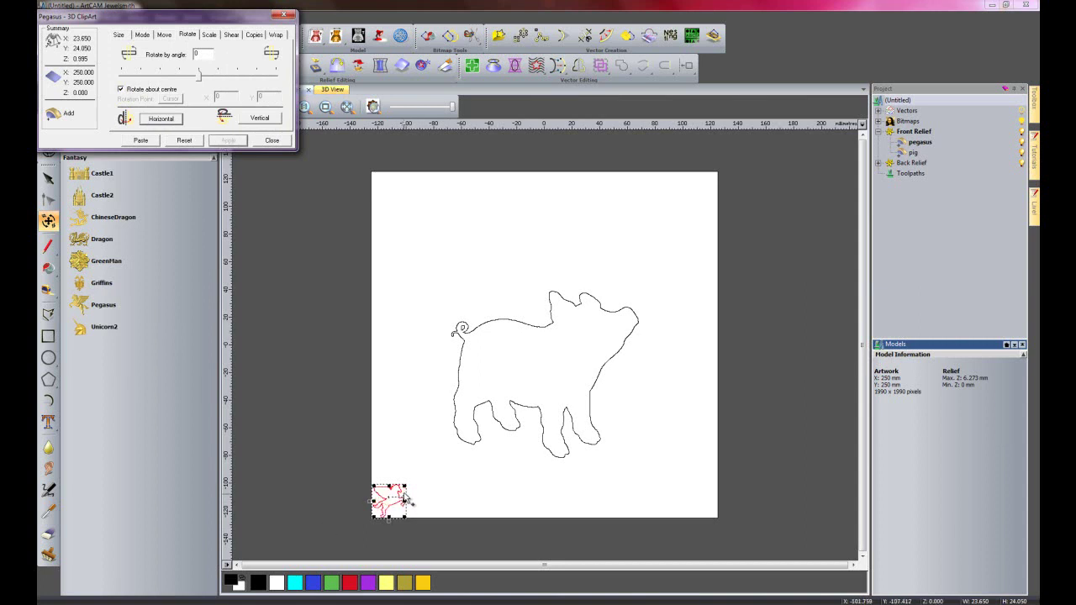
Enlarge the Pegasus to roughly 130 x 131 mm, rotate it and position it over the pig
left_click_drag(402, 486, 491, 404)
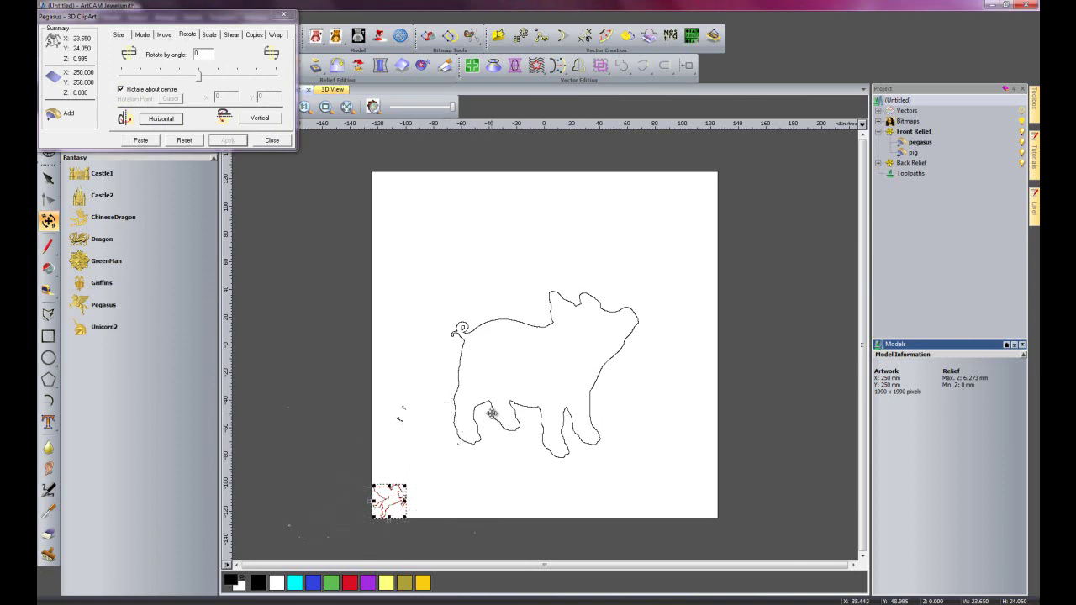
left_click(395, 481)
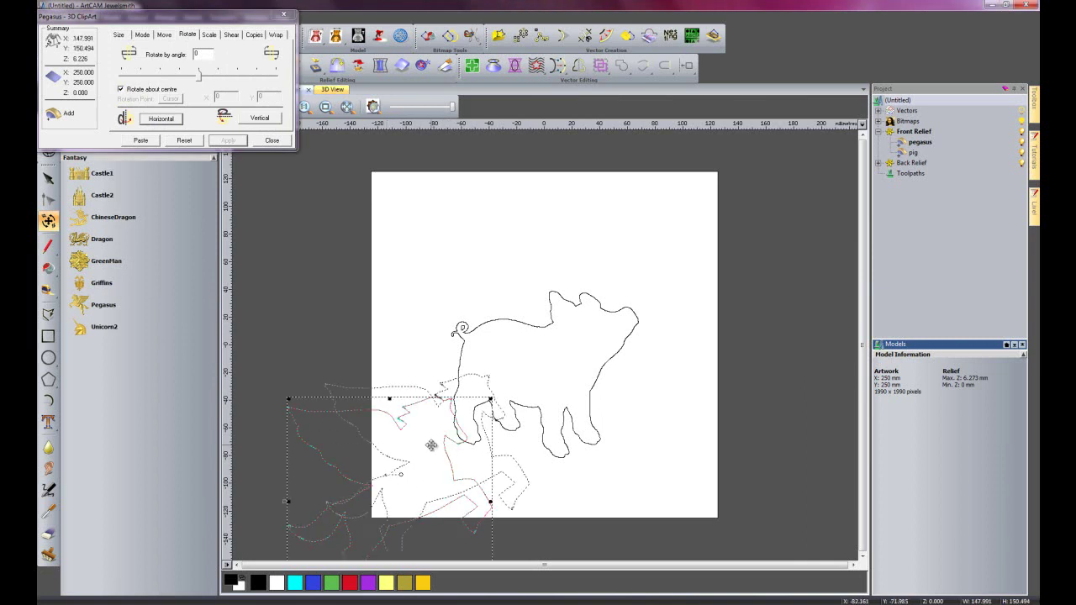
left_click(561, 332)
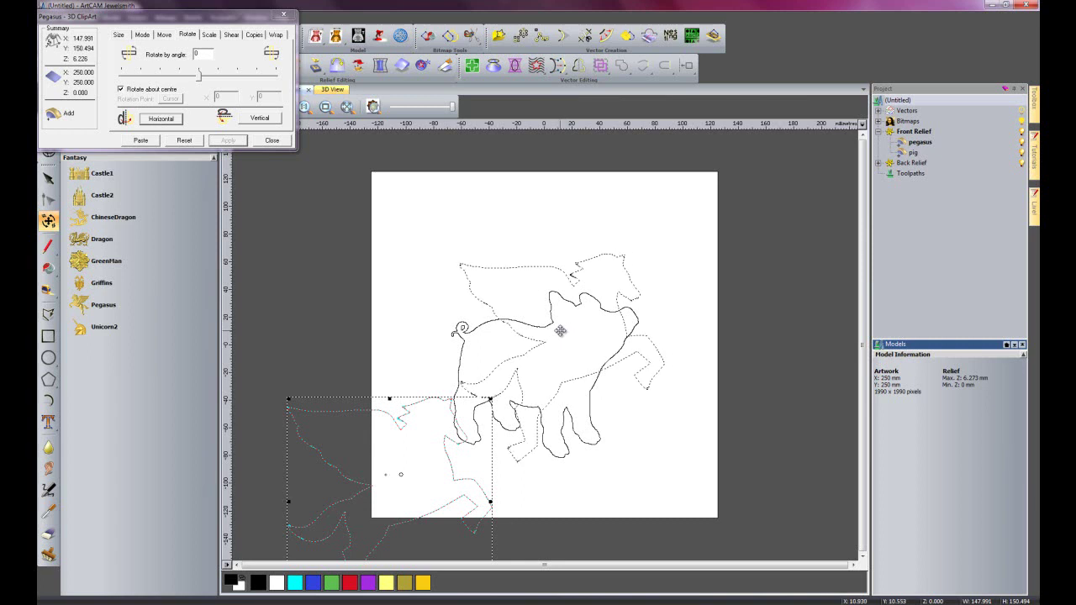
mouse_move(664, 254)
left_mouse_down()
mouse_move(687, 240)
mouse_move(649, 268)
mouse_move(643, 254)
left_mouse_up()
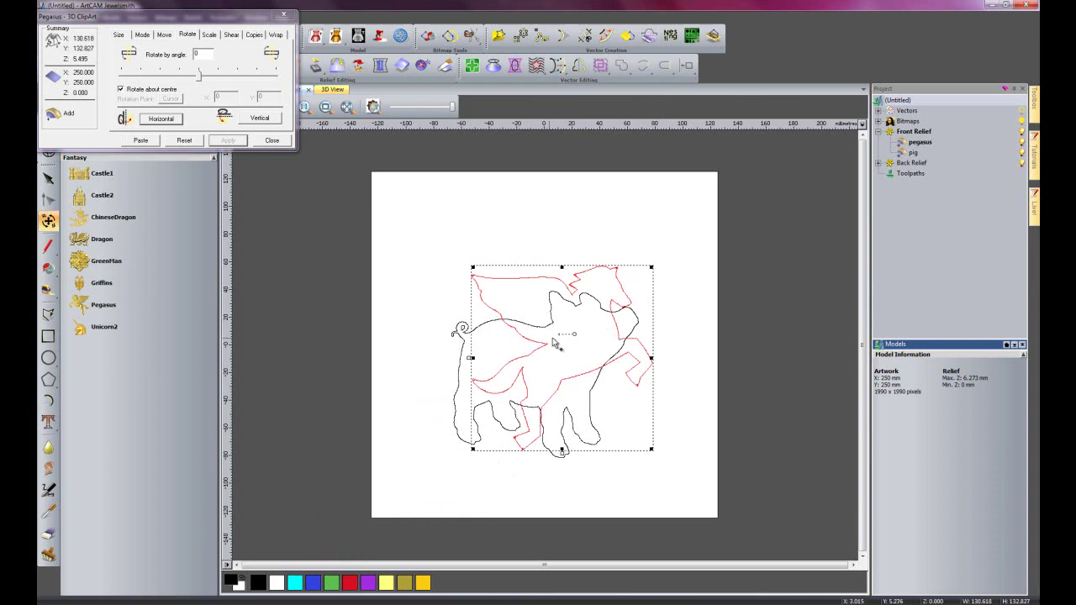
left_click_drag(555, 342, 584, 358)
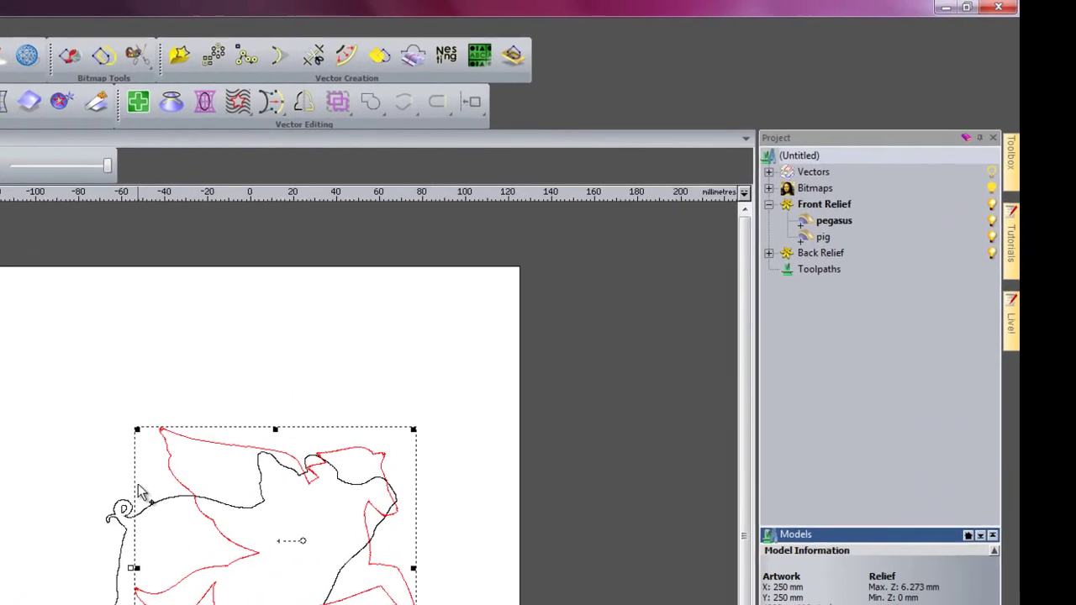
Paste the Pegasus clipart into the pegasus layer using Merge Highest mode
right_click(919, 145)
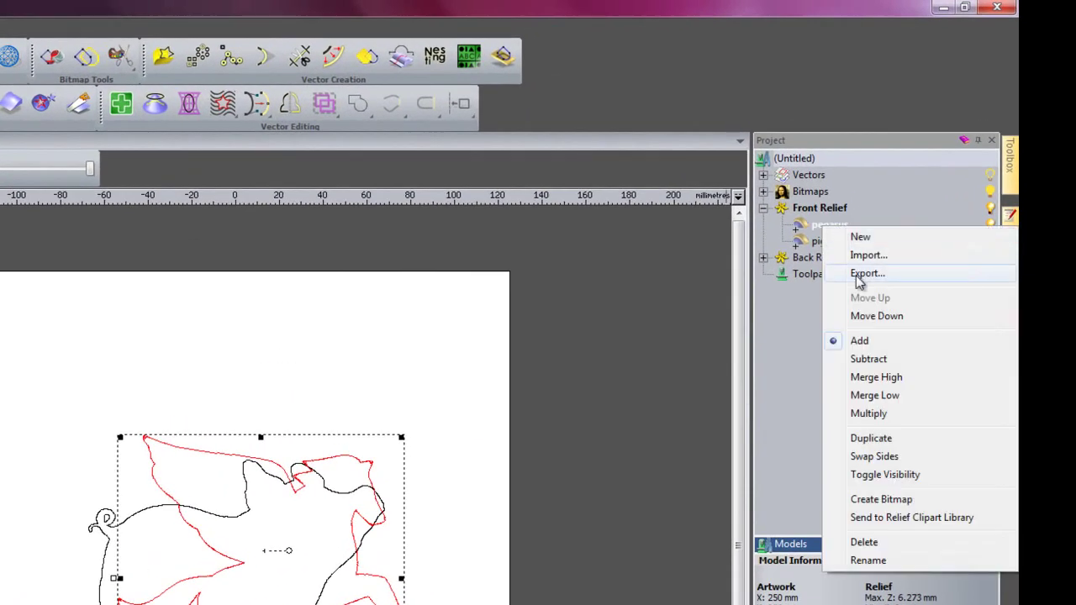
left_click(905, 377)
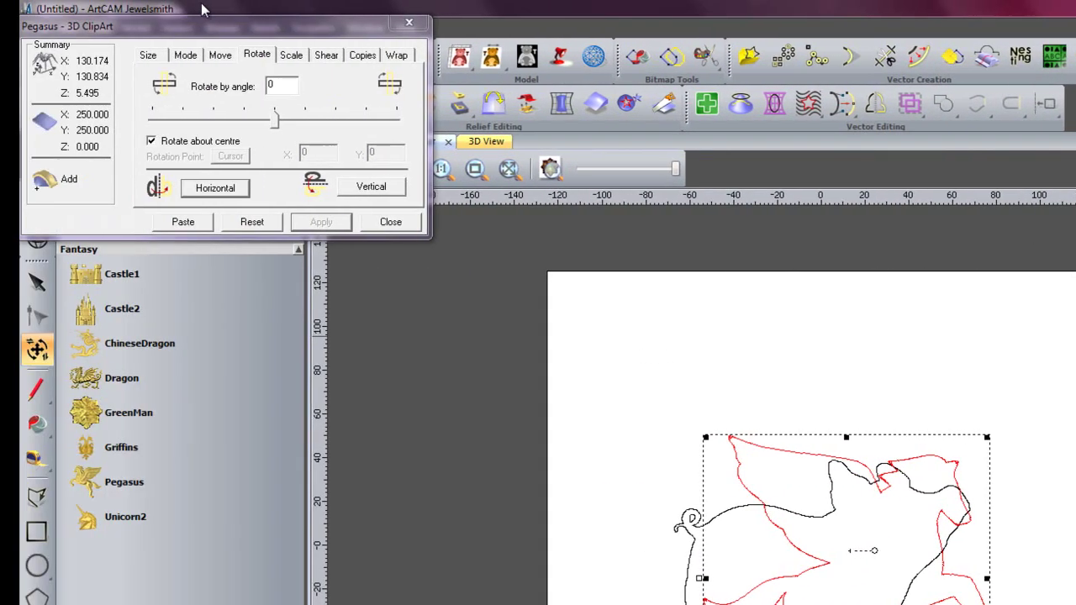
left_click(226, 55)
left_click(225, 160)
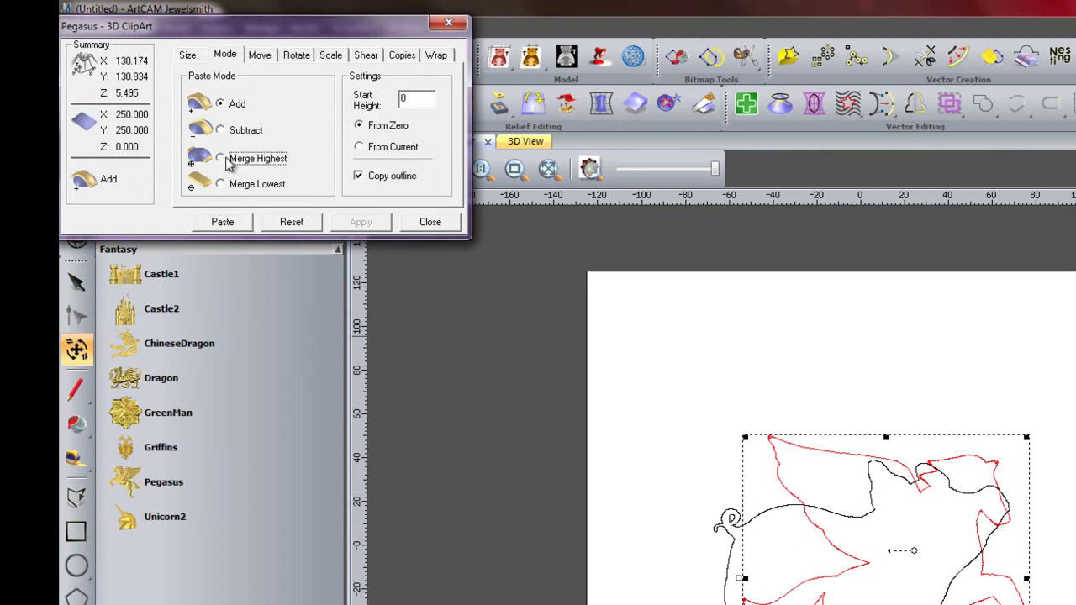
left_click(218, 225)
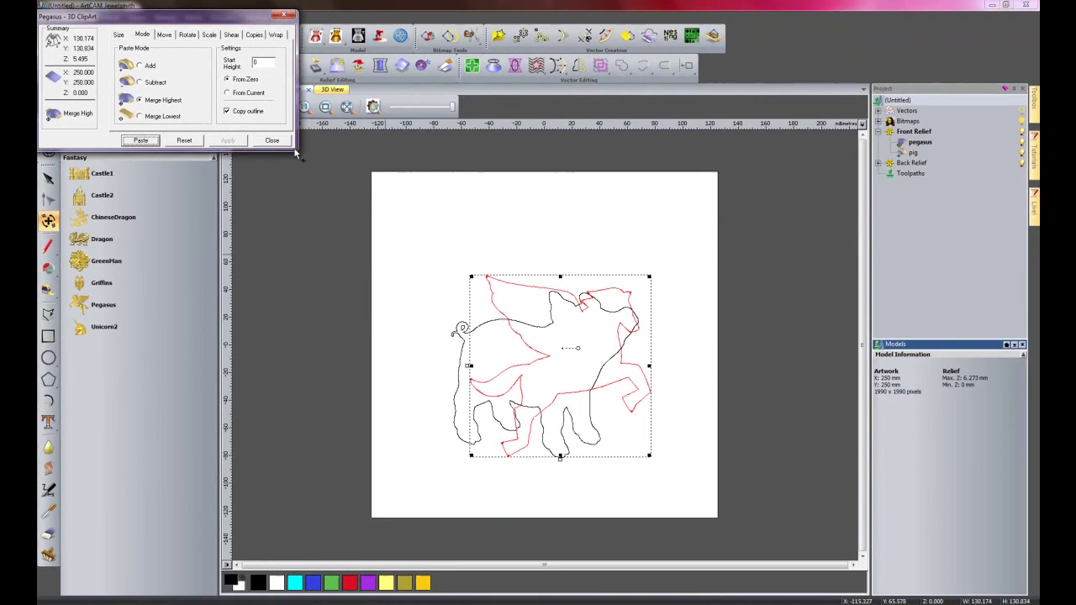
left_click(291, 150)
left_click(330, 91)
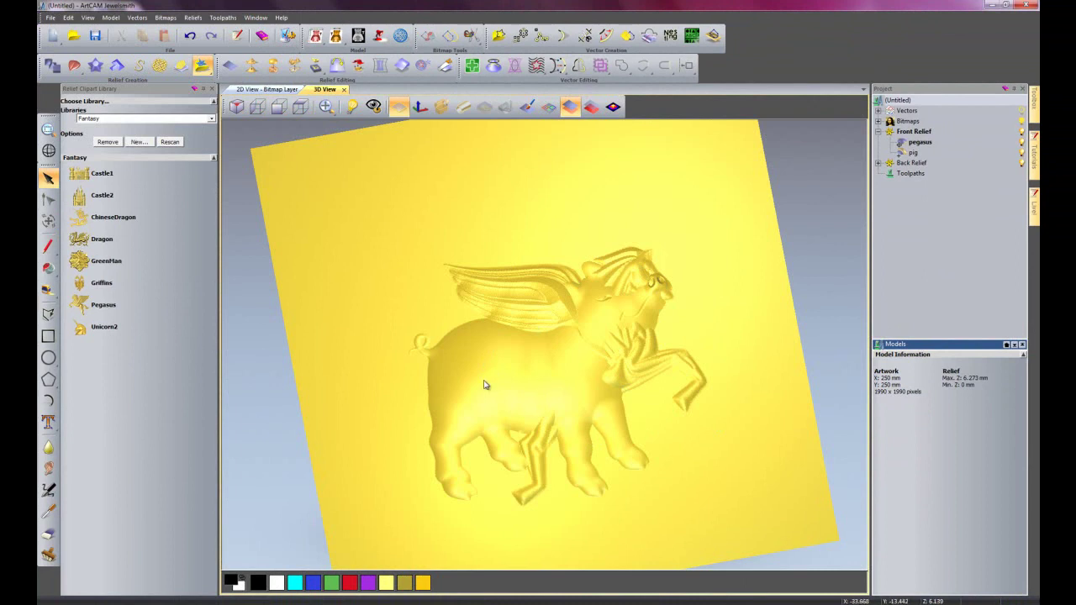
left_click(285, 91)
scroll(589, 349, "up", 2)
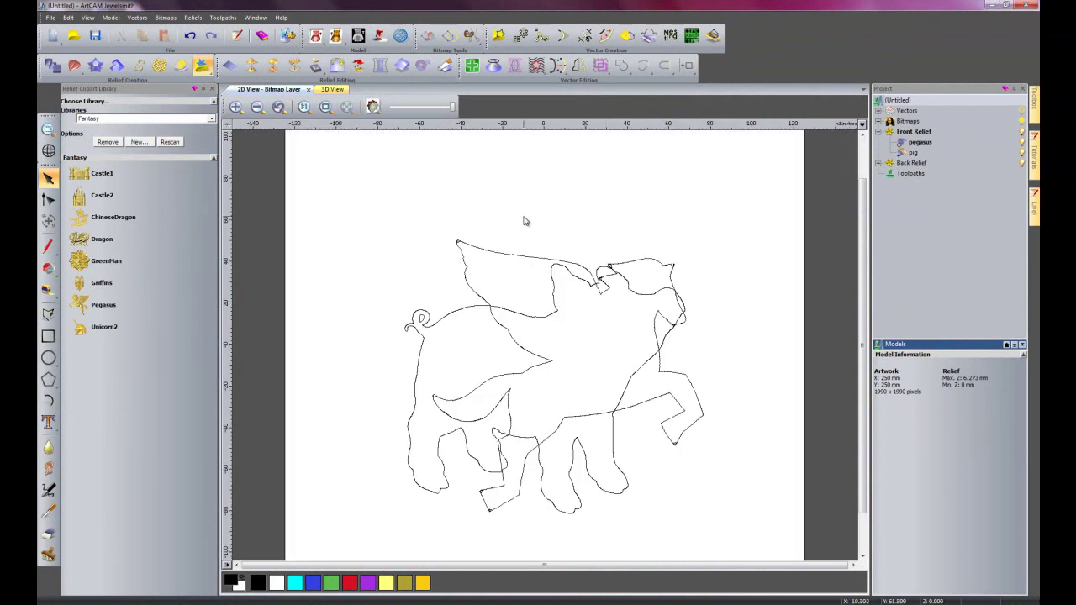
With the colour relief preview on, start a polyline along the top of the Pegasus wing
left_click(48, 316)
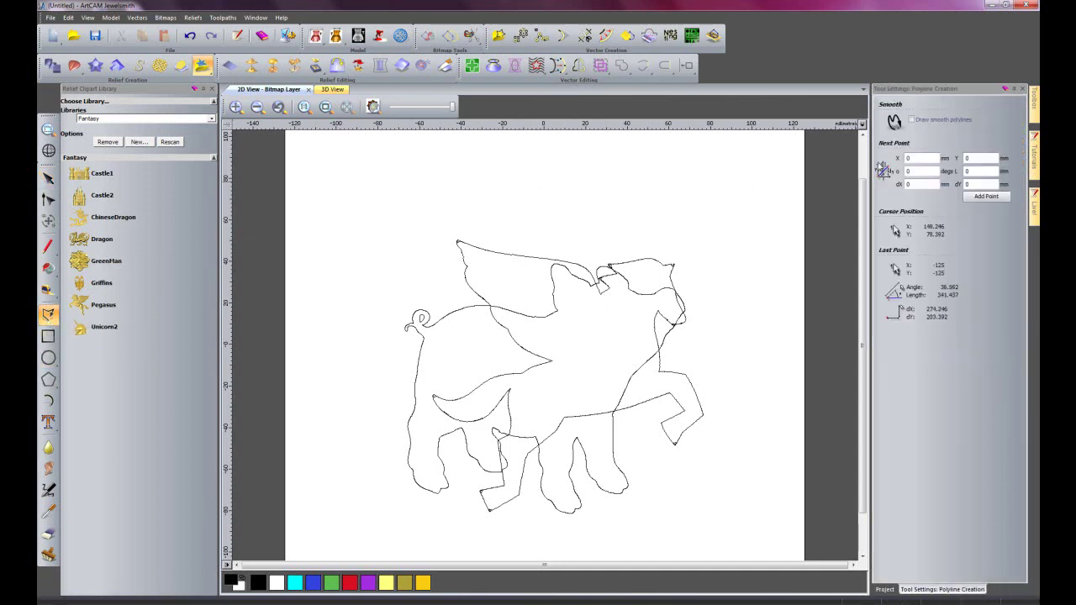
left_click(373, 107)
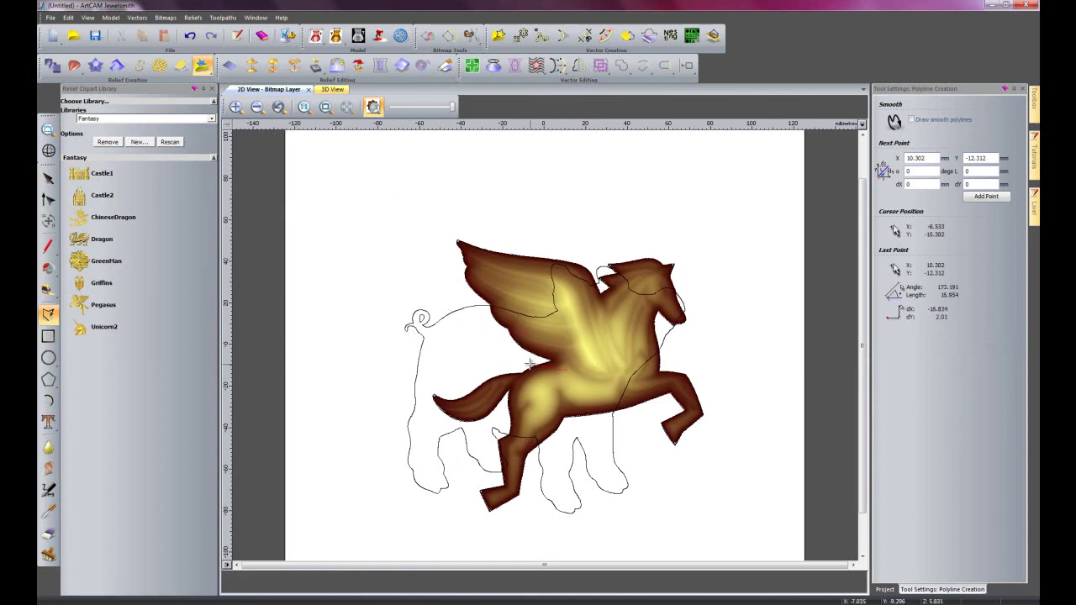
left_click(455, 283)
left_click(448, 235)
left_click(485, 225)
left_click(541, 239)
left_click(595, 253)
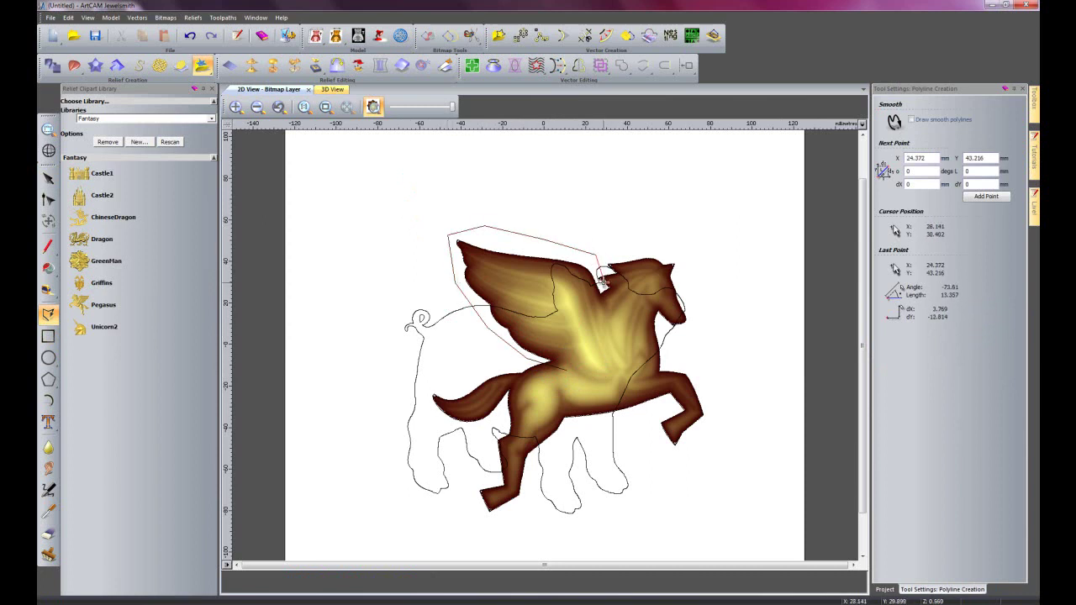
Continue the polyline down the wing's inner edge past the root and finish it
scroll(600, 277, "up", 2)
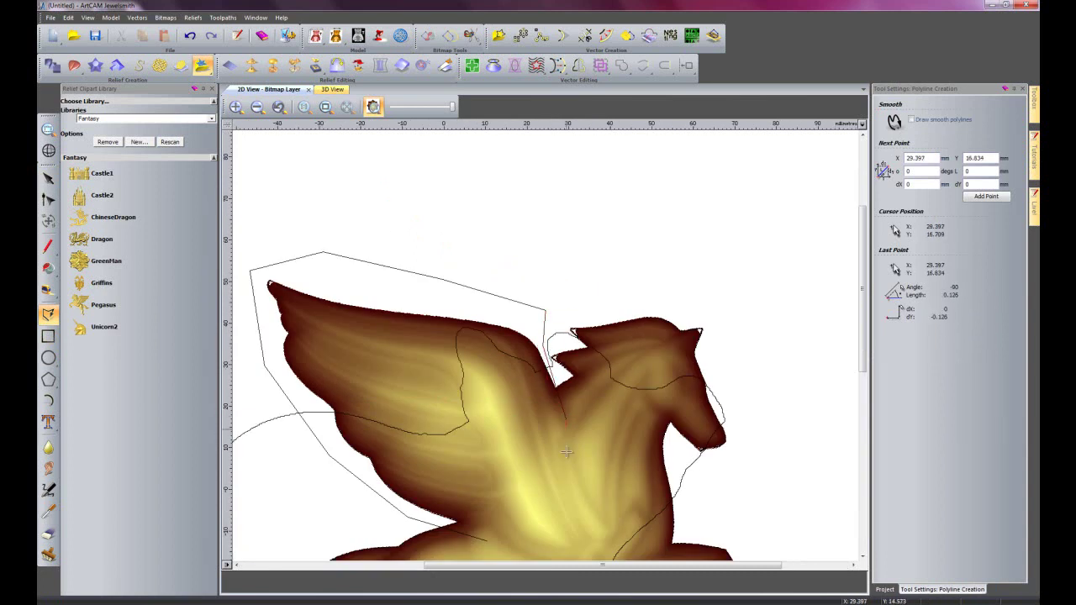
left_click(574, 495)
left_click(592, 524)
left_click(588, 541)
scroll(581, 559, "down", 2)
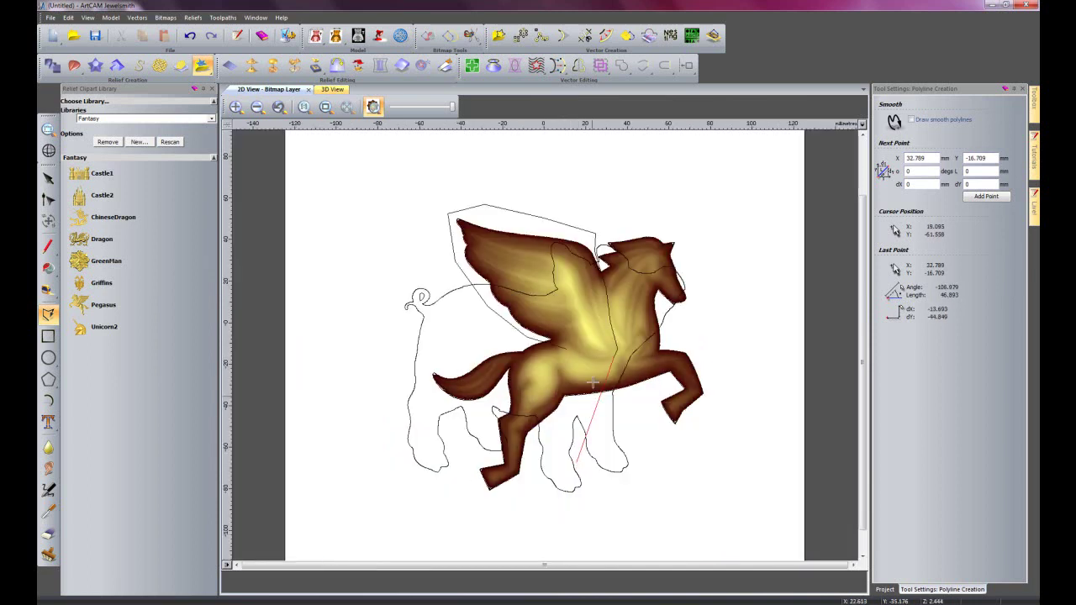
scroll(577, 365, "up", 2)
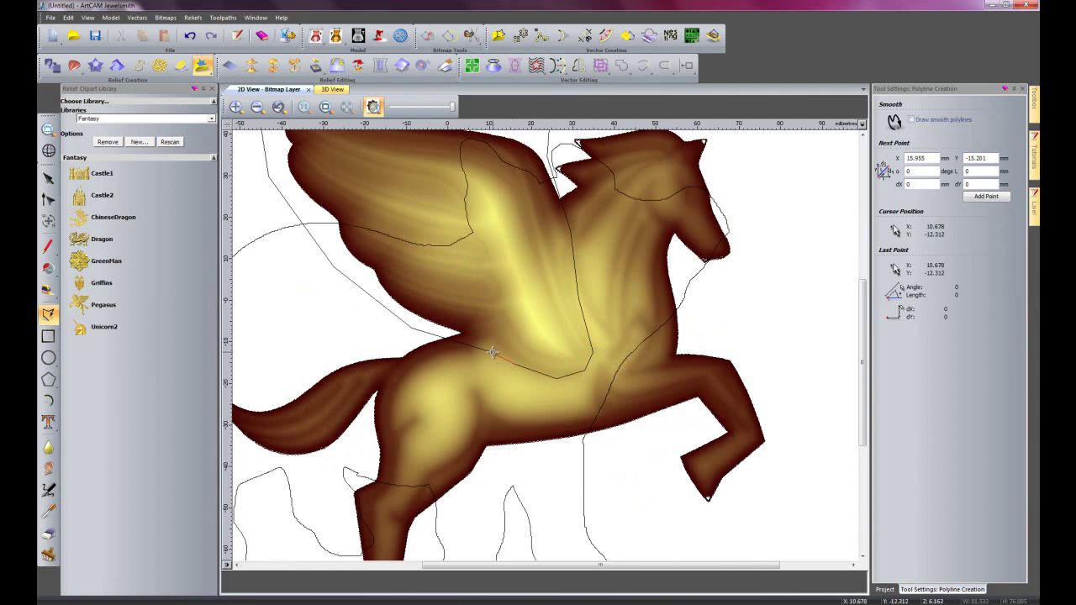
key("Escape")
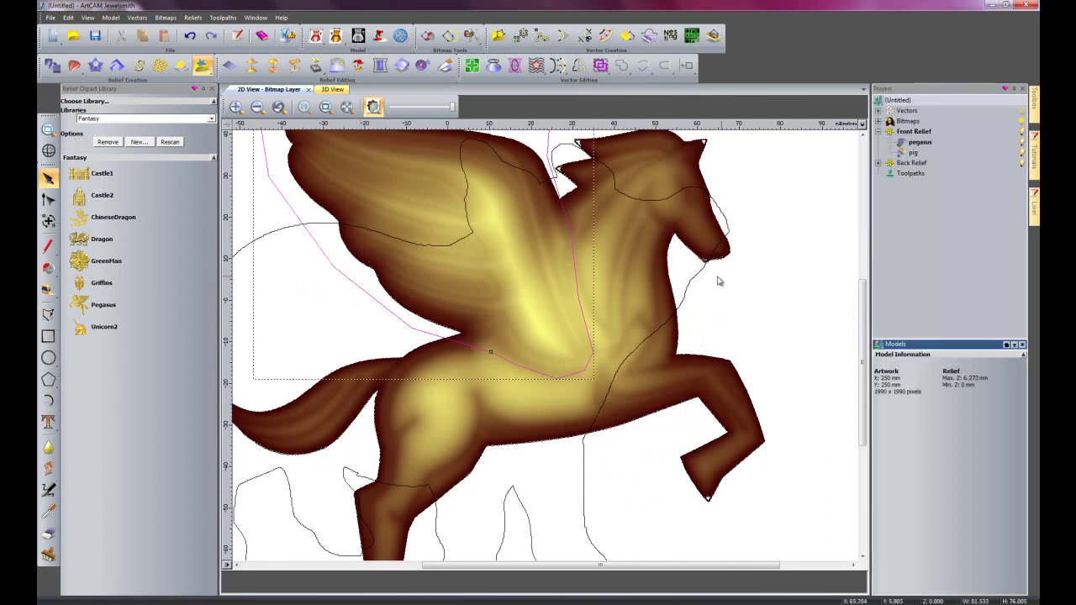
Cookie-cut the relief along the wing outline and rename the cut layer 'wing'
scroll(664, 290, "down", 2)
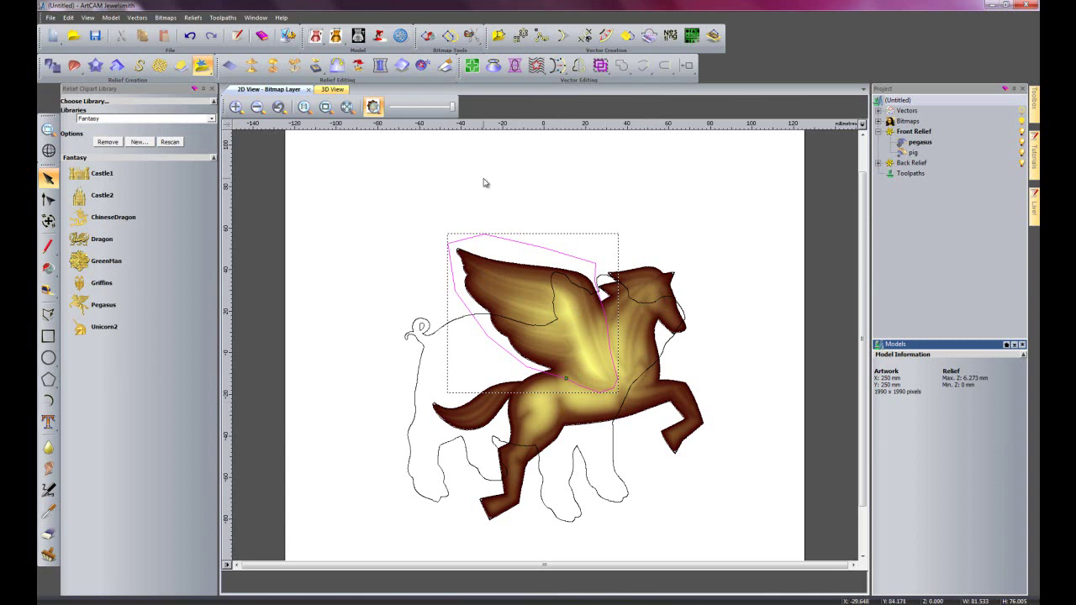
left_click(422, 67)
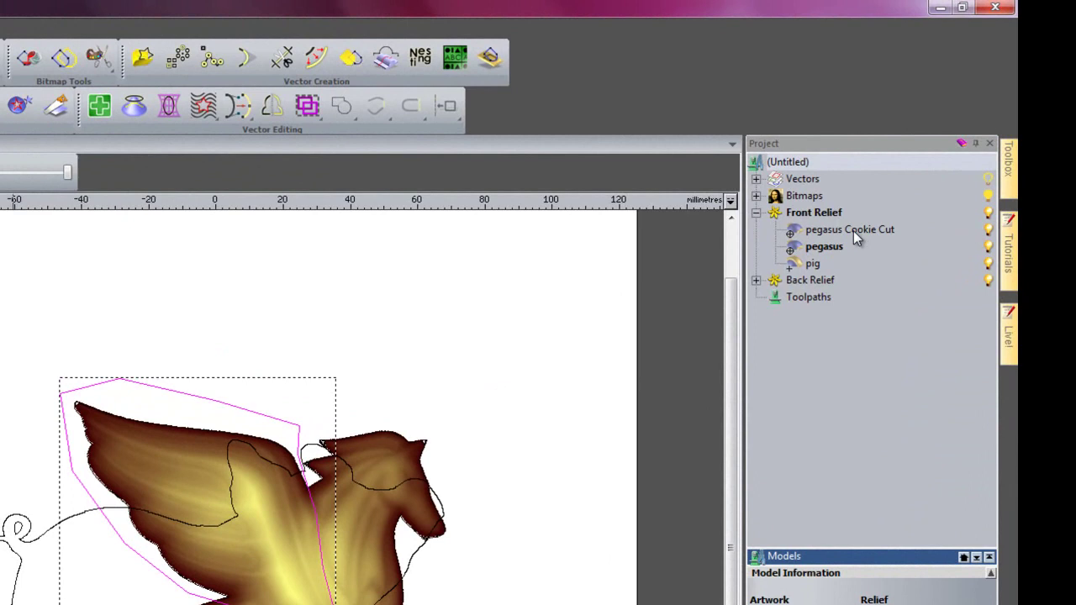
left_click(854, 232)
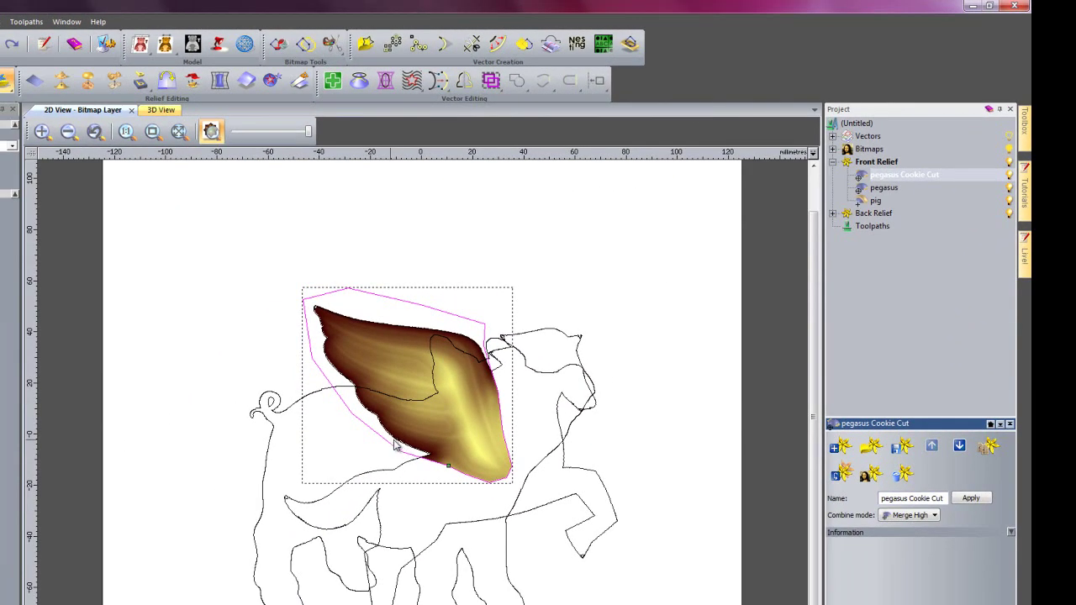
right_click(907, 172)
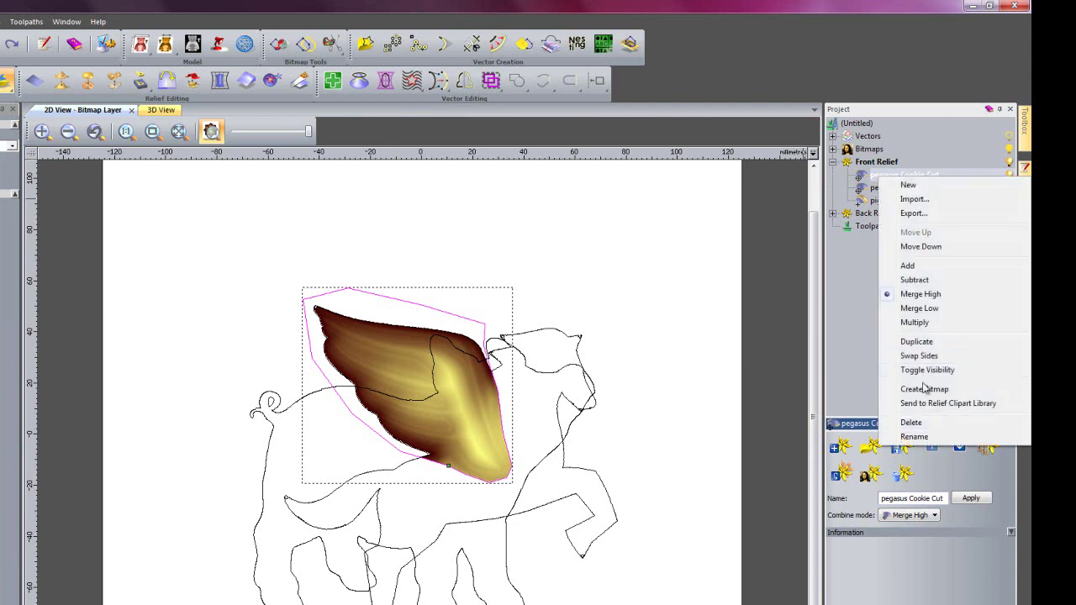
left_click(917, 437)
type("wing")
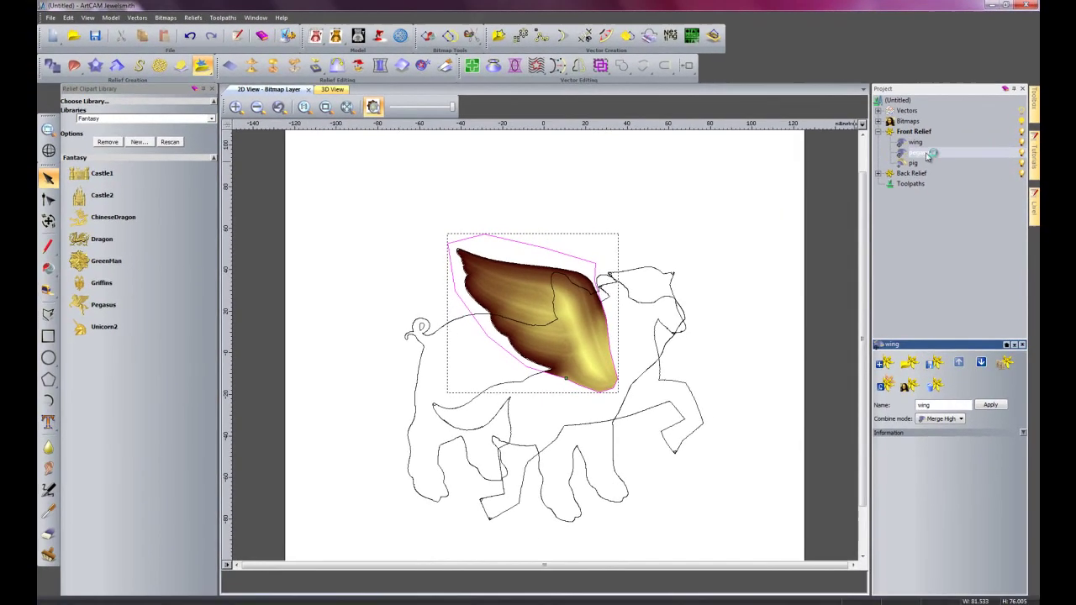
left_click(1004, 154)
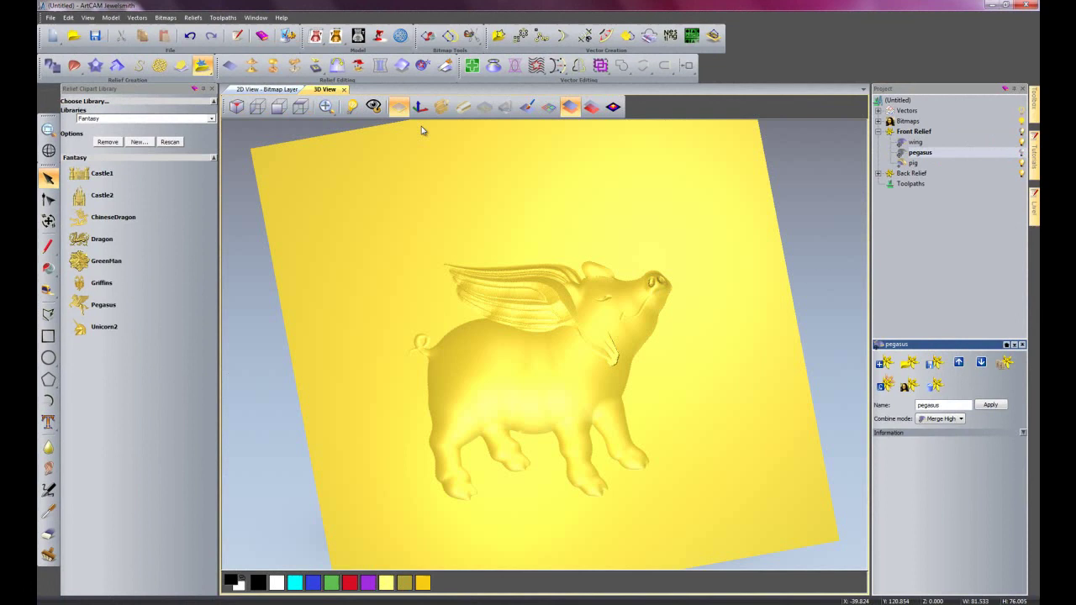
View the winged pig in 3D and select the wing relief layer
left_click(332, 90)
left_click_drag(630, 413, 660, 307)
scroll(643, 372, "up", 3)
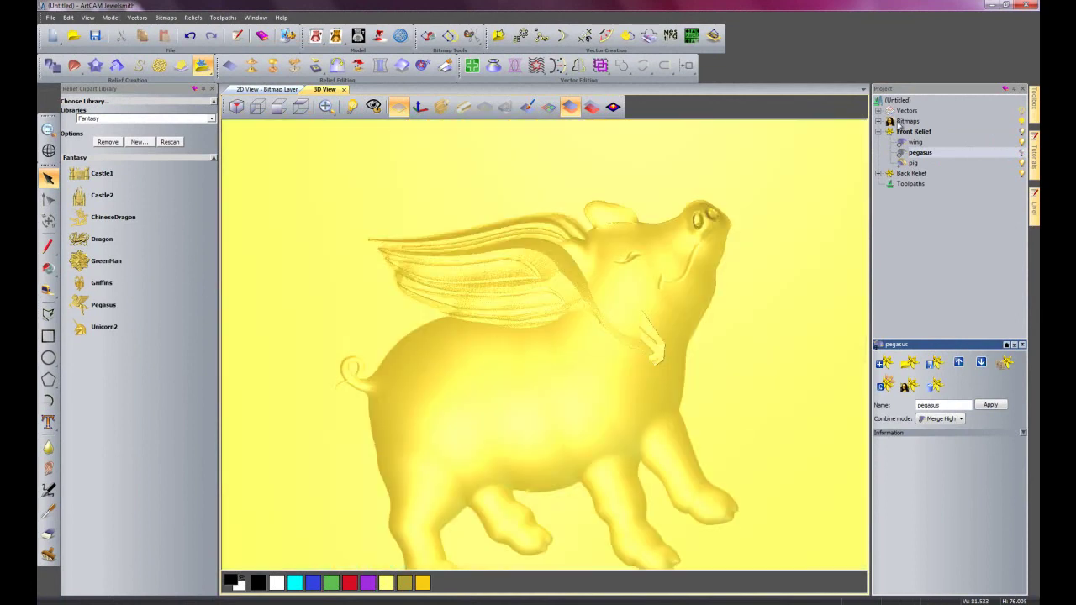
left_click(916, 143)
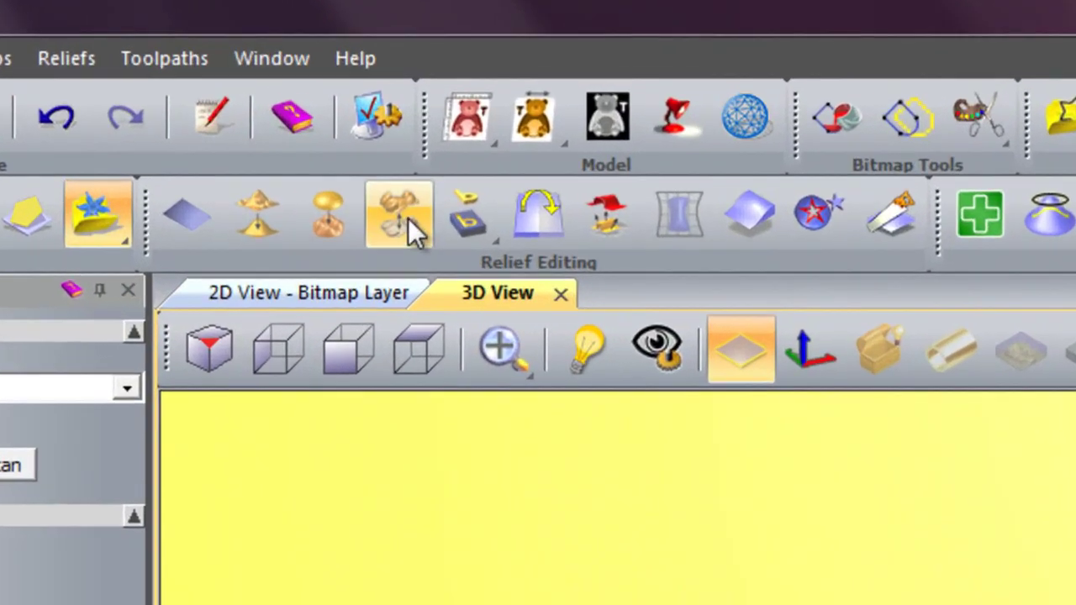
Scale the wing relief to a height of 2 and check the flatter wings in 3D
left_click(407, 218)
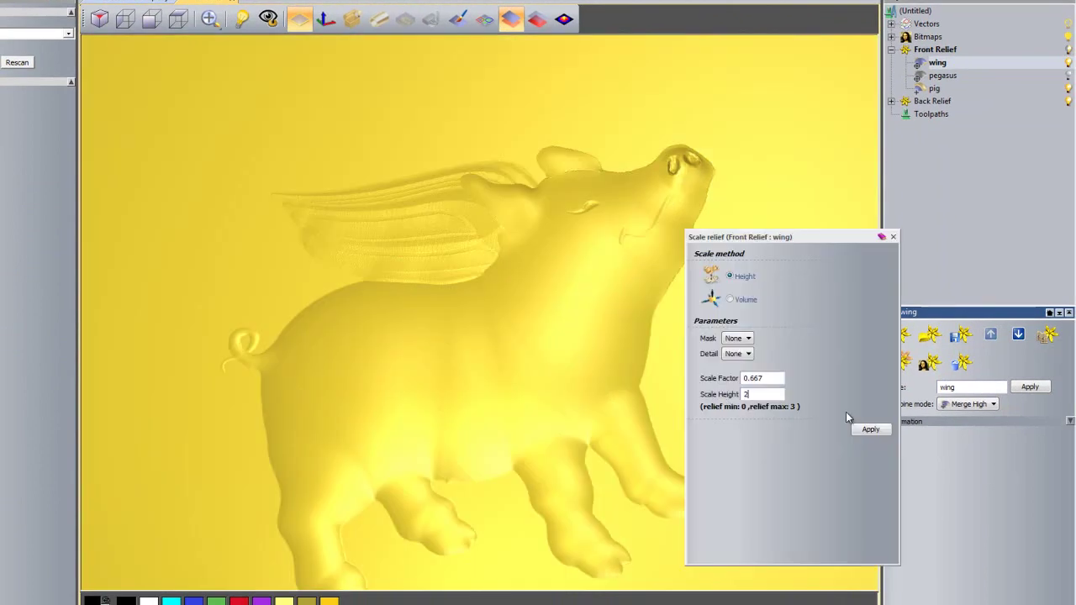
left_click(871, 430)
left_click_drag(511, 279, 543, 361)
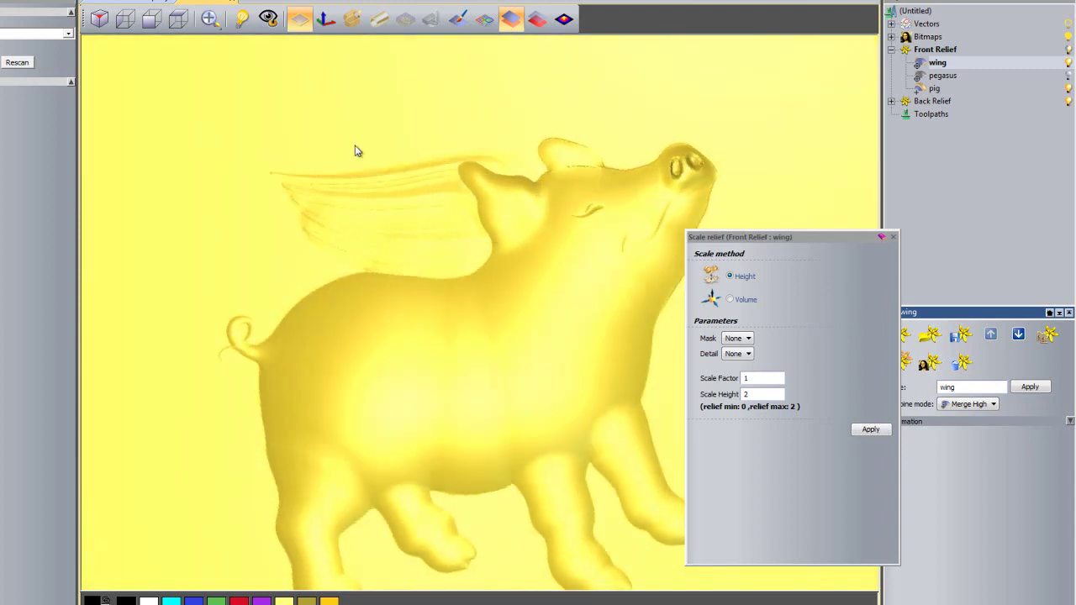
left_click(894, 237)
left_click_drag(681, 379, 560, 348)
left_click_drag(529, 503, 459, 490)
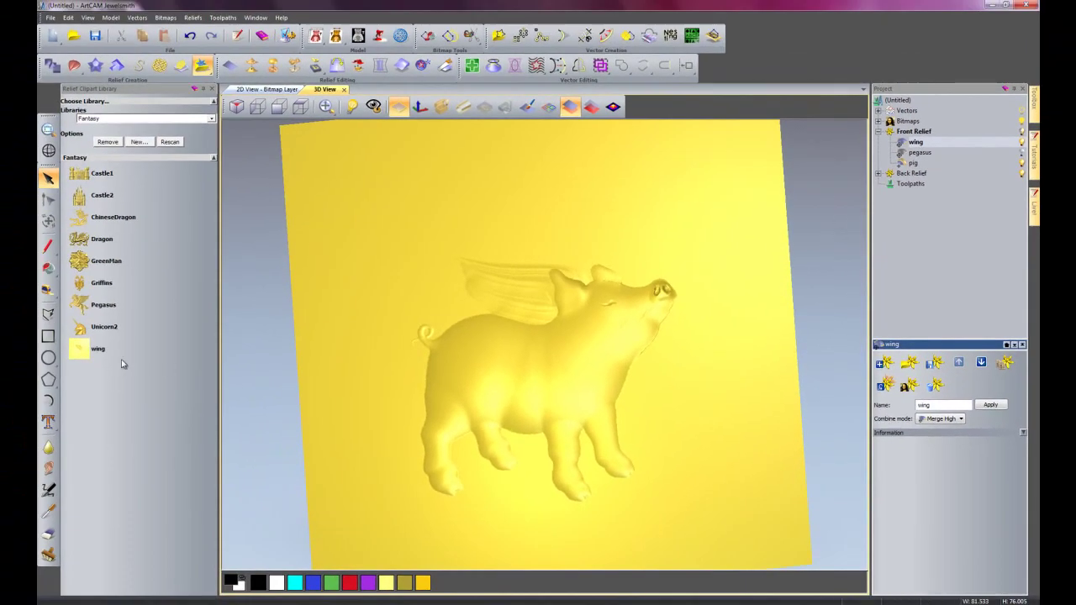
Drop the wing clipart onto the pig and move it left over the pig's back in 2D
left_click_drag(90, 352, 269, 84)
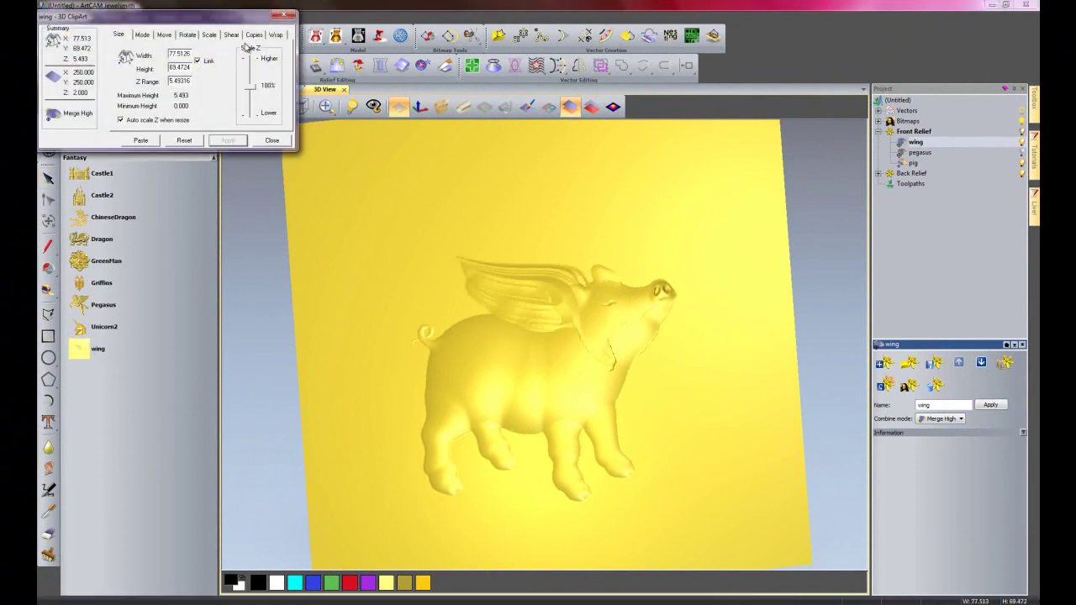
left_click_drag(194, 17, 857, 187)
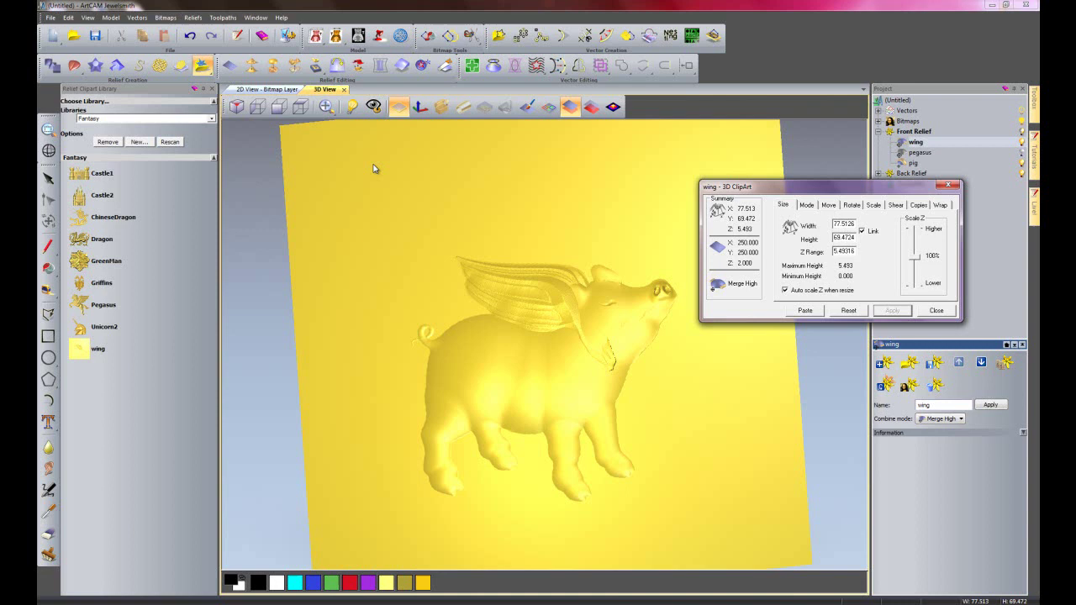
left_click(267, 89)
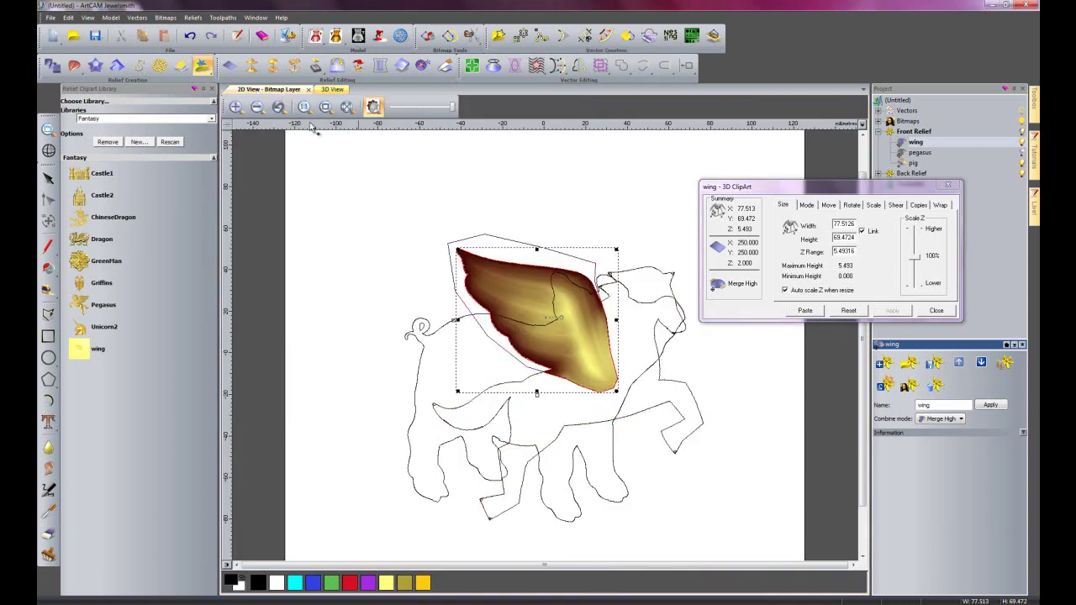
left_click(373, 105)
left_click_drag(547, 318, 512, 325)
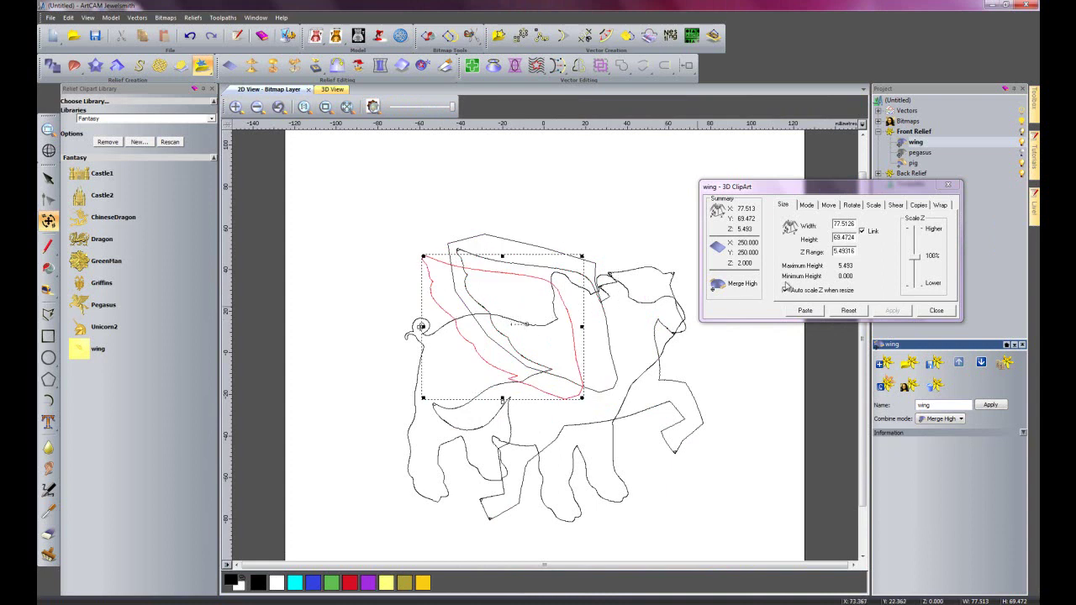
Rotate and enlarge the wing, shift it further left, paste it and view the winged pig
left_click(849, 205)
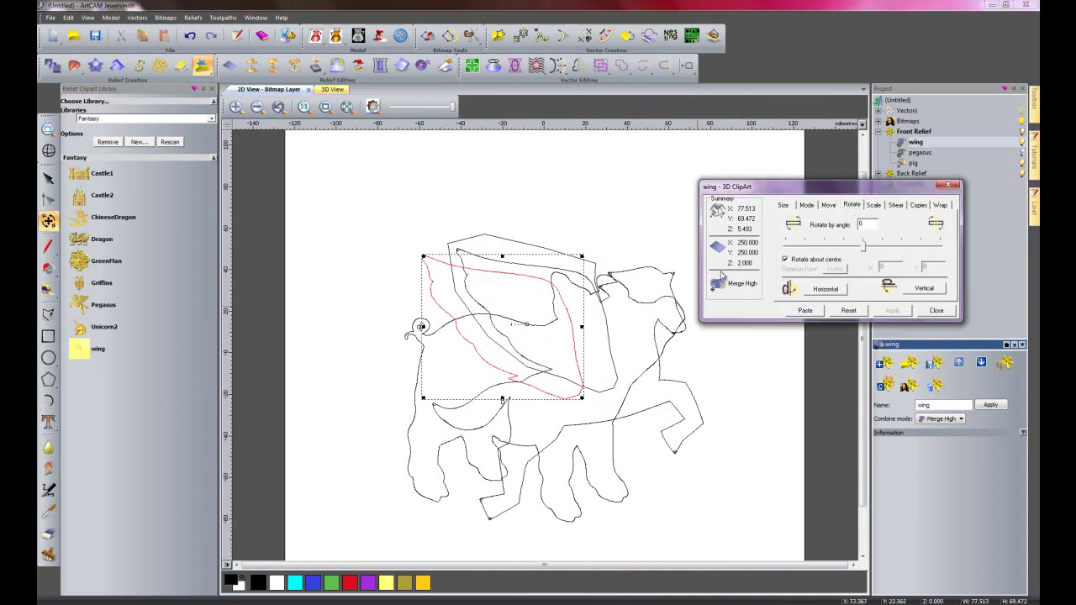
left_click(529, 324)
left_click_drag(529, 324, 538, 327)
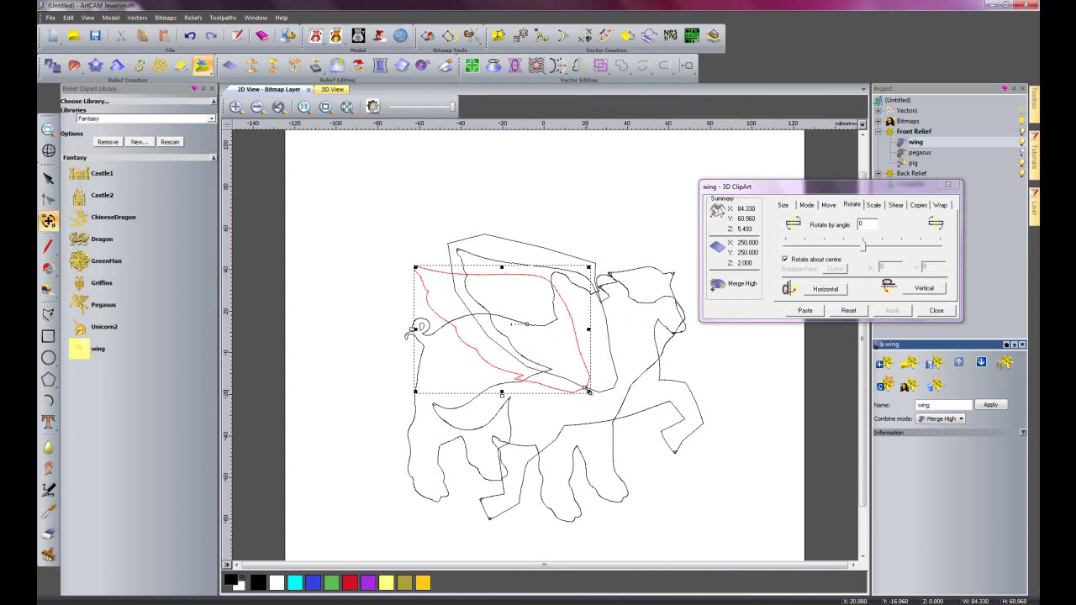
left_click_drag(589, 392, 596, 397)
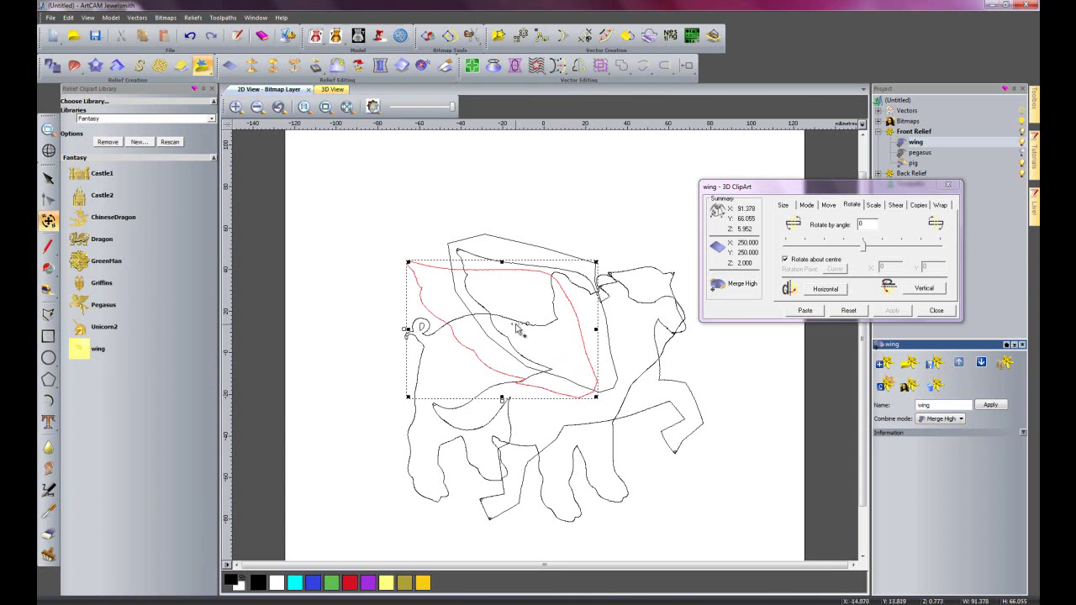
left_click_drag(511, 320, 496, 319)
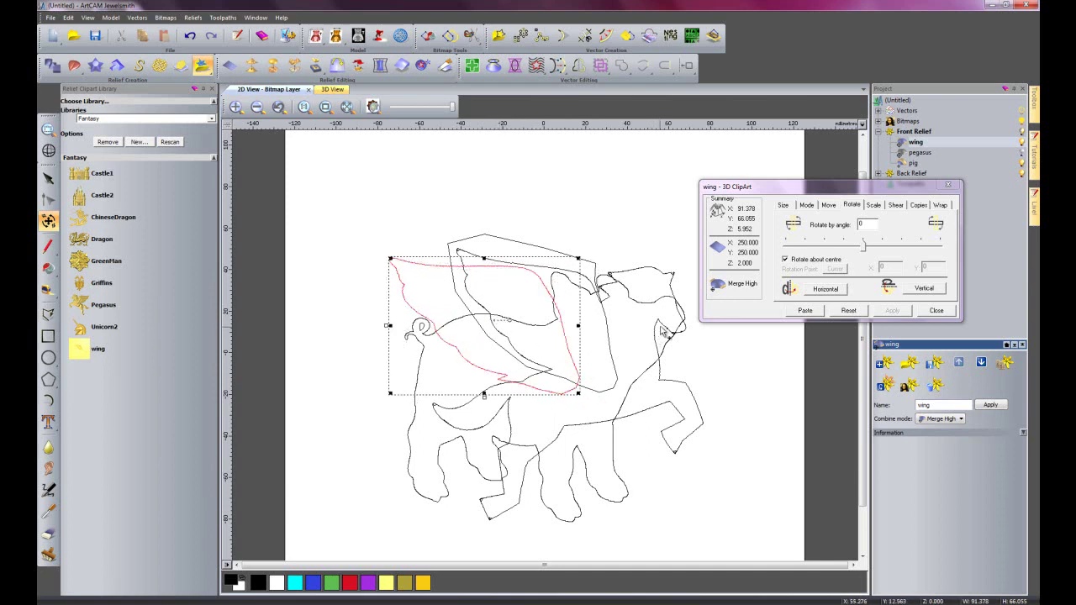
left_click(805, 310)
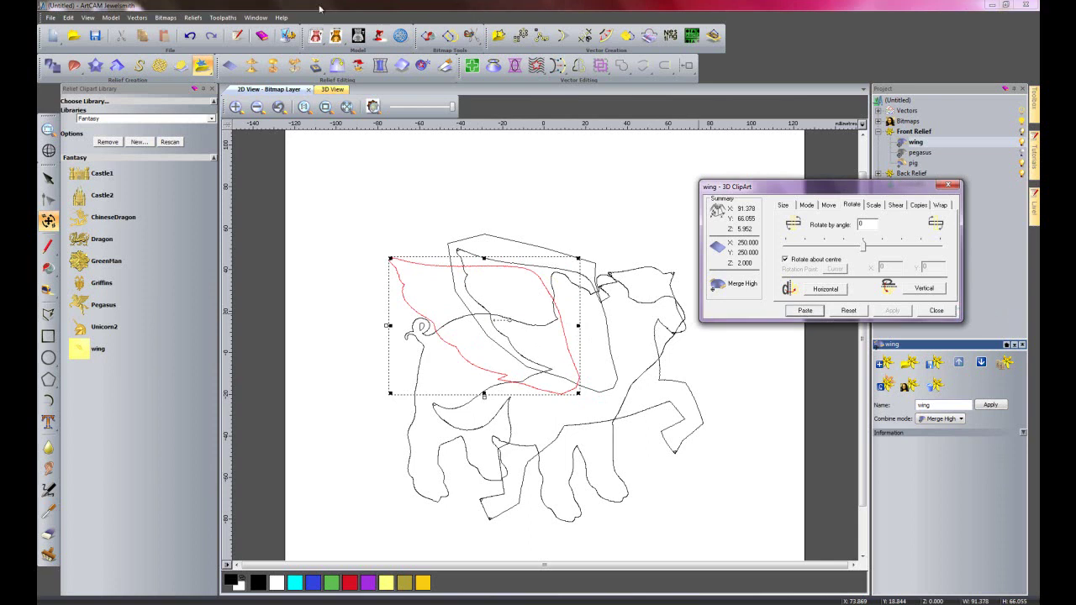
left_click(333, 89)
left_click_drag(532, 290, 511, 413)
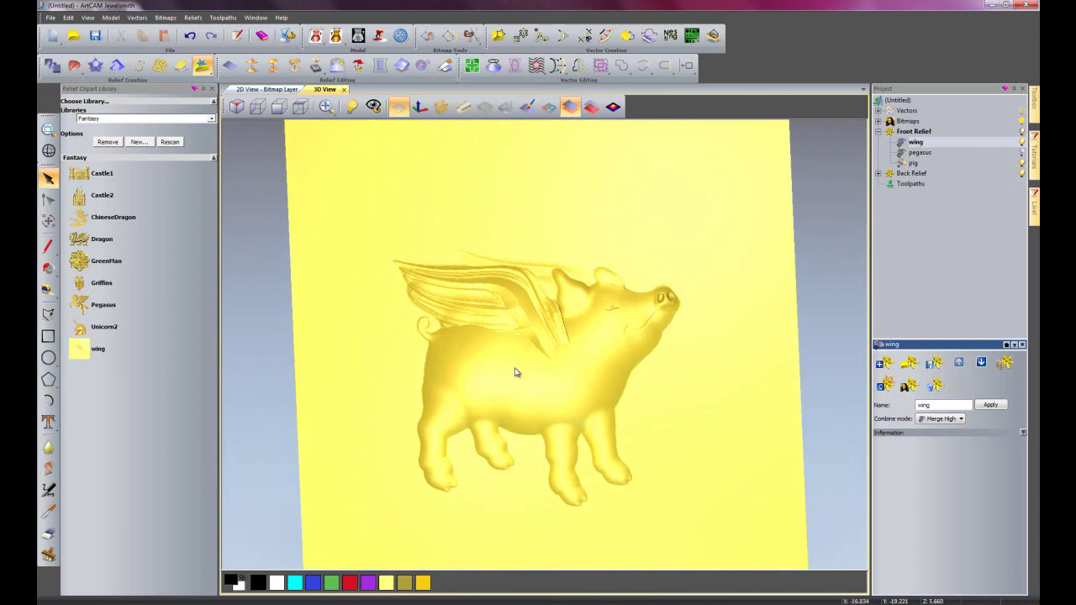
Smooth the crease where the wing meets the neck using the Smooth tool at about 120 diameter
scroll(580, 308, "up", 5)
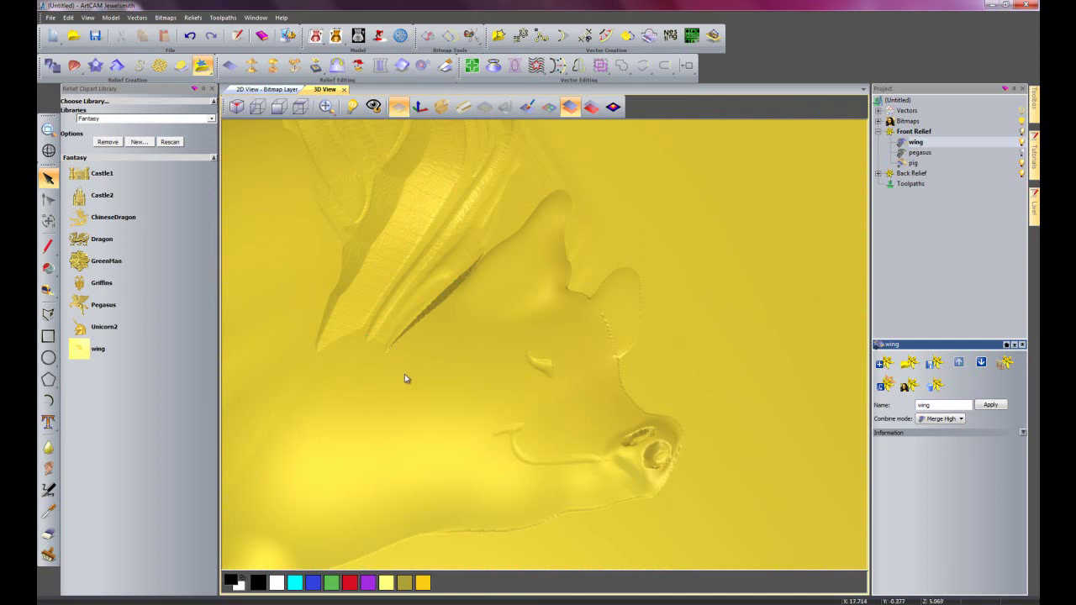
left_click_drag(468, 318, 423, 425)
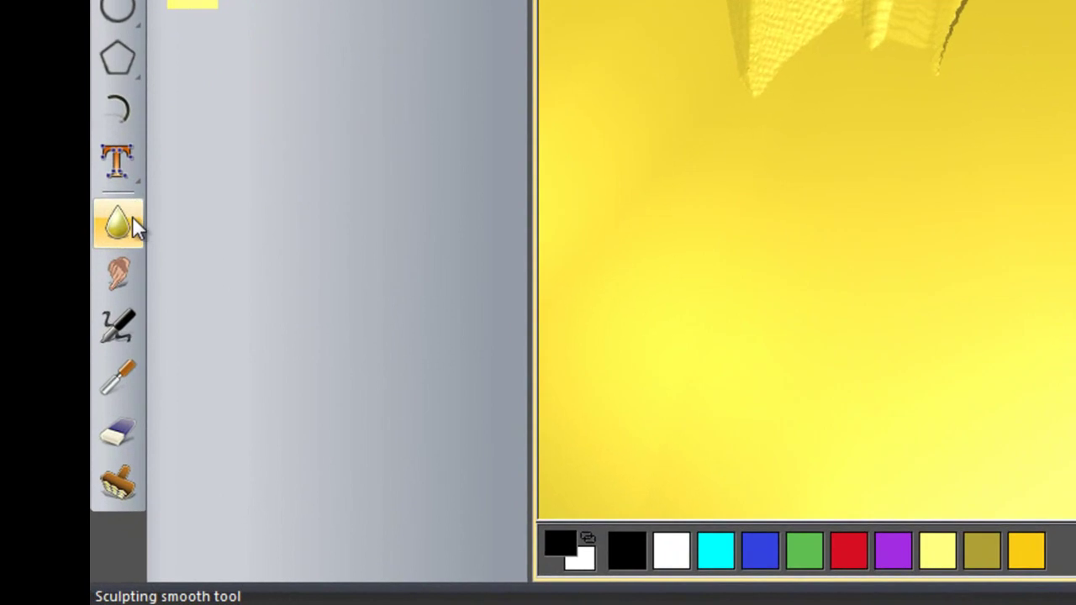
left_click(132, 217)
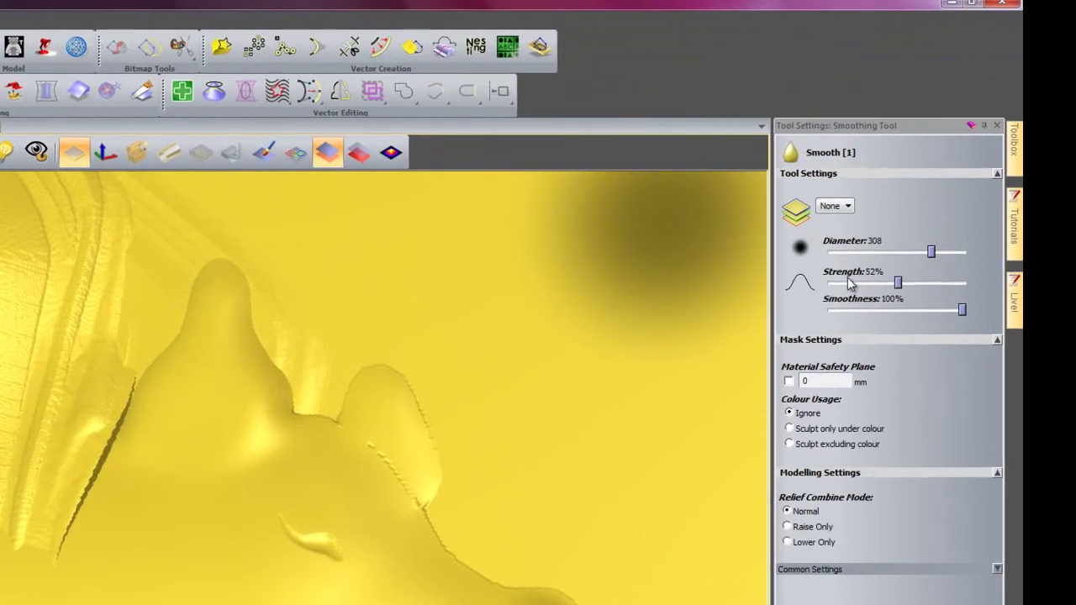
left_click_drag(978, 173, 937, 175)
left_click_drag(865, 259, 868, 259)
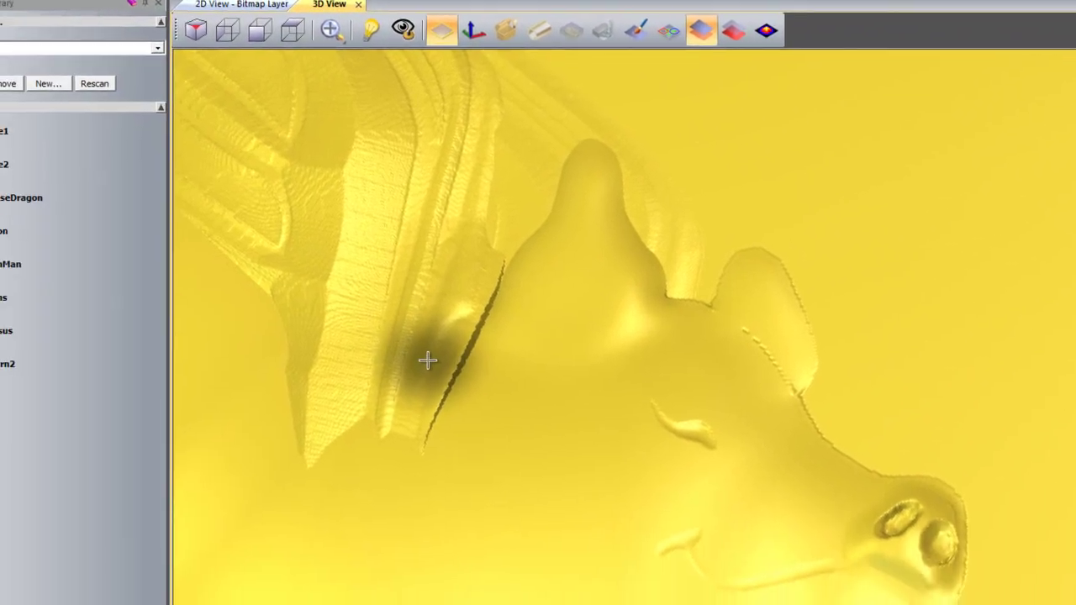
mouse_move(427, 360)
left_mouse_down()
mouse_move(435, 418)
mouse_move(495, 264)
mouse_move(449, 396)
mouse_move(468, 327)
mouse_move(418, 428)
mouse_move(467, 274)
mouse_move(458, 274)
mouse_move(467, 320)
mouse_move(441, 404)
mouse_move(429, 396)
mouse_move(415, 414)
mouse_move(423, 387)
mouse_move(403, 431)
mouse_move(389, 441)
mouse_move(369, 429)
mouse_move(317, 471)
mouse_move(346, 440)
mouse_move(315, 463)
mouse_move(290, 405)
mouse_move(299, 442)
mouse_move(273, 311)
mouse_move(302, 438)
mouse_move(364, 412)
mouse_move(477, 294)
mouse_move(458, 398)
mouse_move(473, 359)
mouse_move(445, 412)
left_mouse_up()
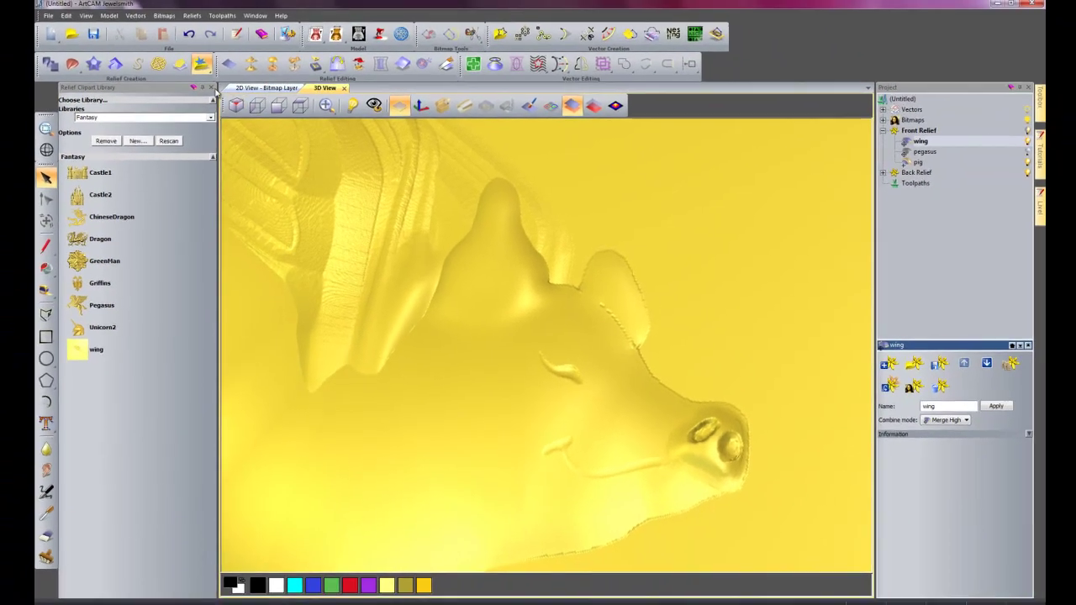
Merge all visible Front Relief layers into a single Merged Layer
scroll(300, 356, "down", 5)
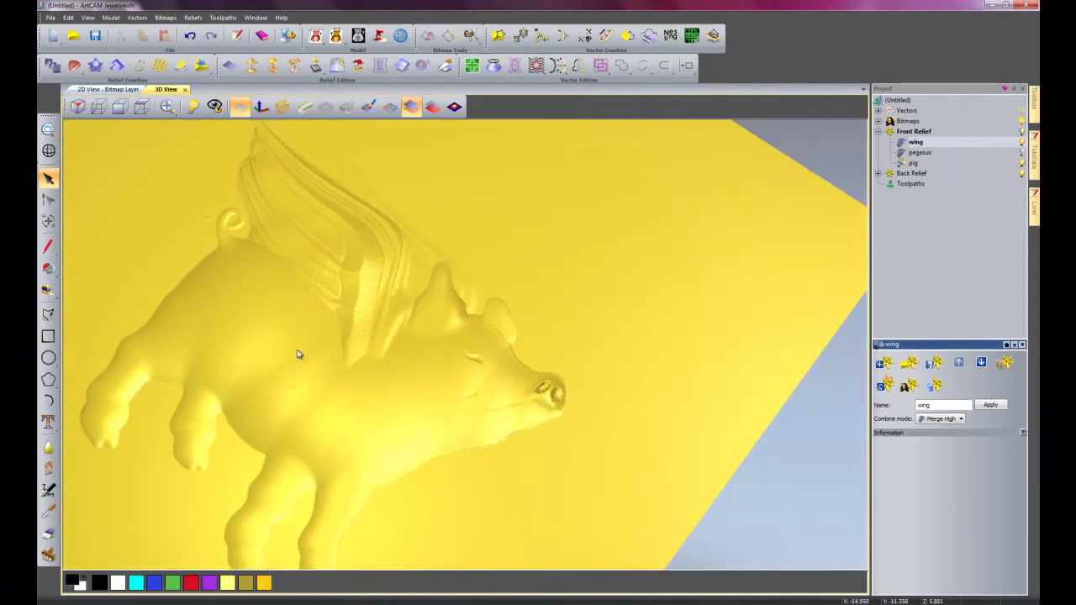
scroll(436, 502, "down", 3)
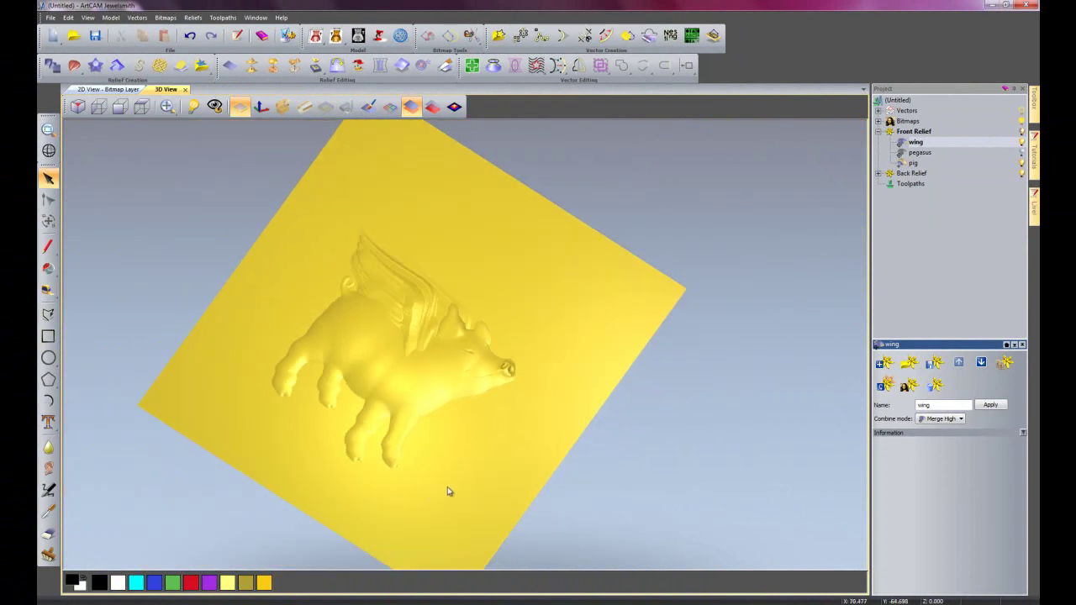
left_click_drag(476, 494, 718, 437)
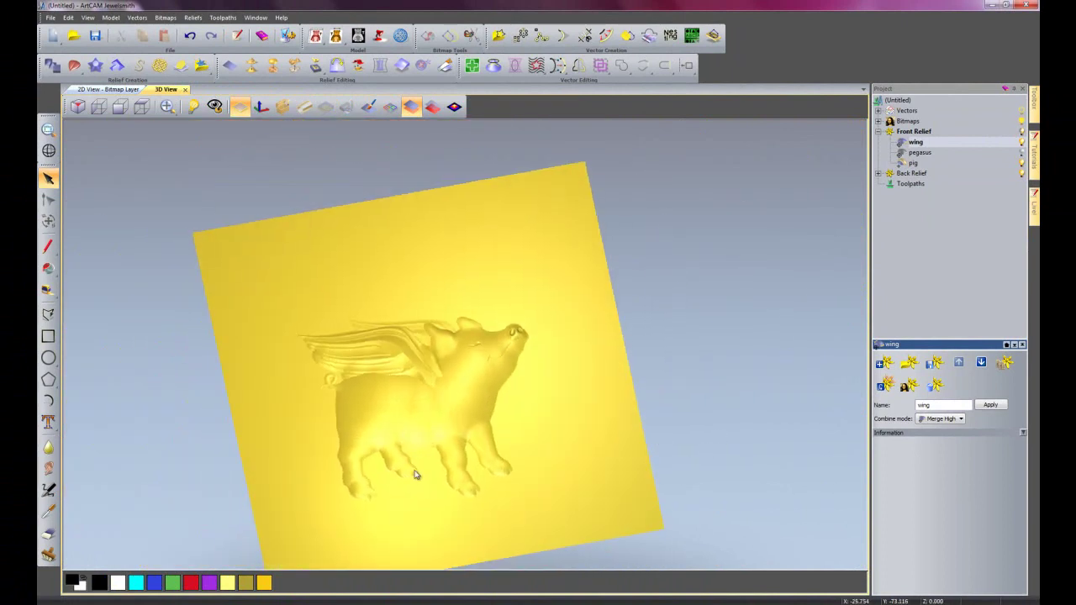
left_click_drag(418, 464, 412, 497)
scroll(470, 407, "up", 3)
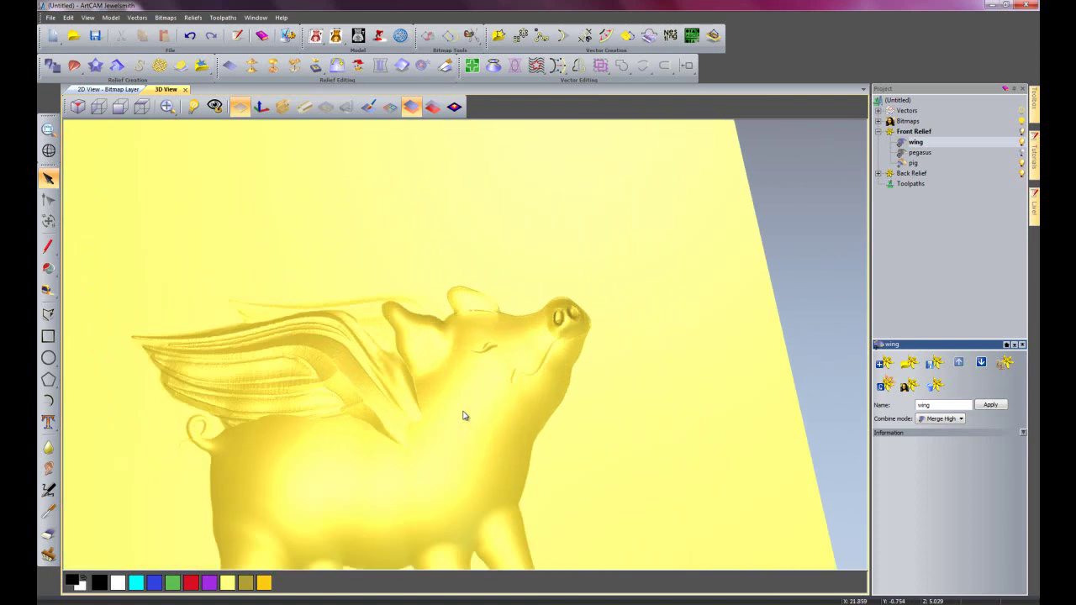
scroll(464, 415, "up", 3)
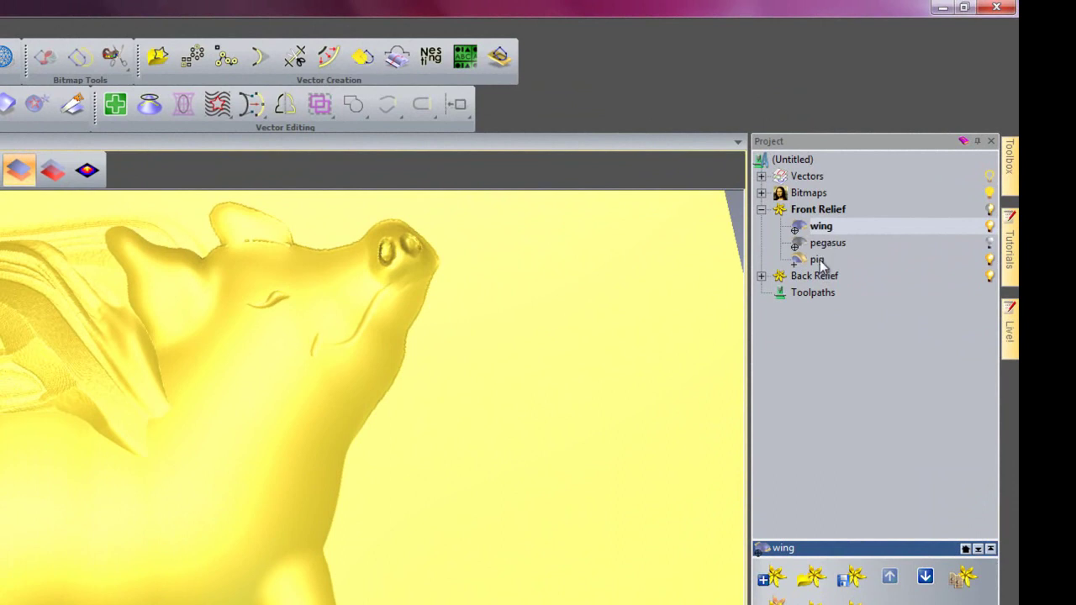
right_click(815, 215)
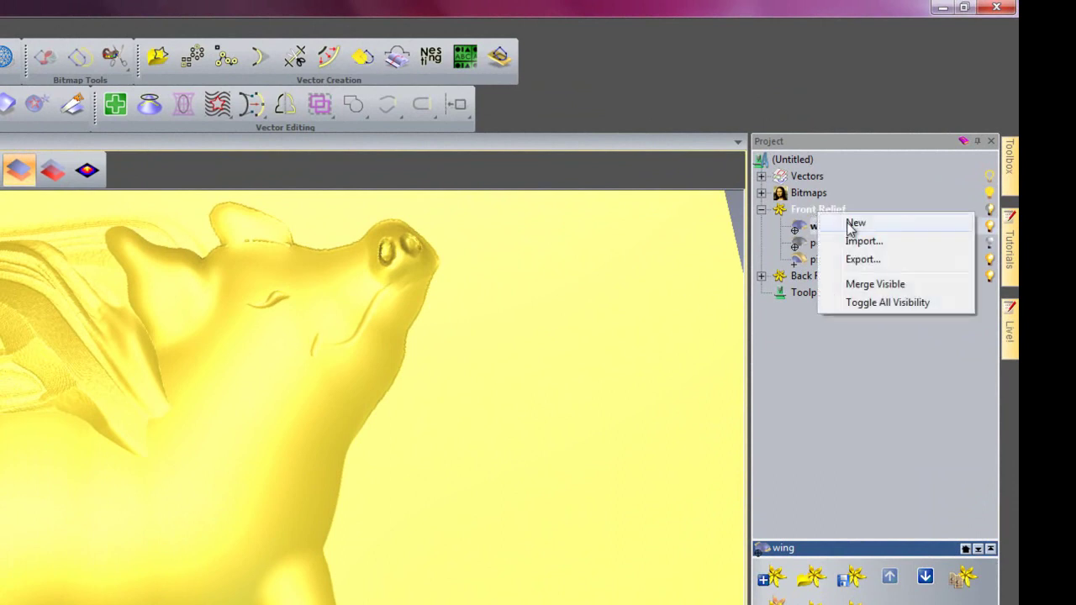
left_click(880, 286)
left_click(278, 527)
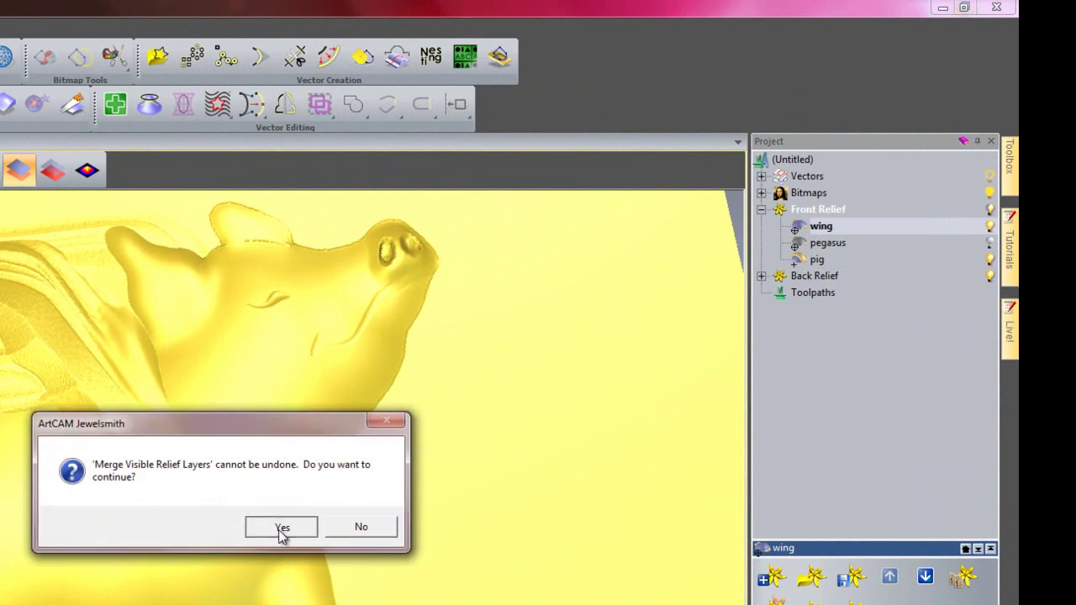
Rename the Merged Layer, typing 'Flying Pig' as its new name
right_click(831, 234)
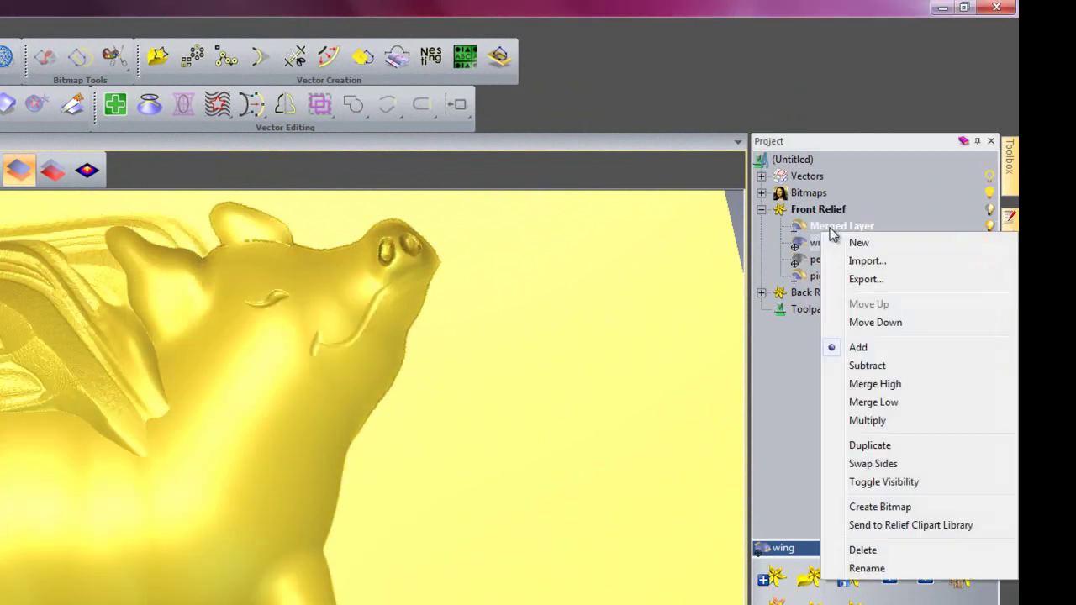
left_click(867, 569)
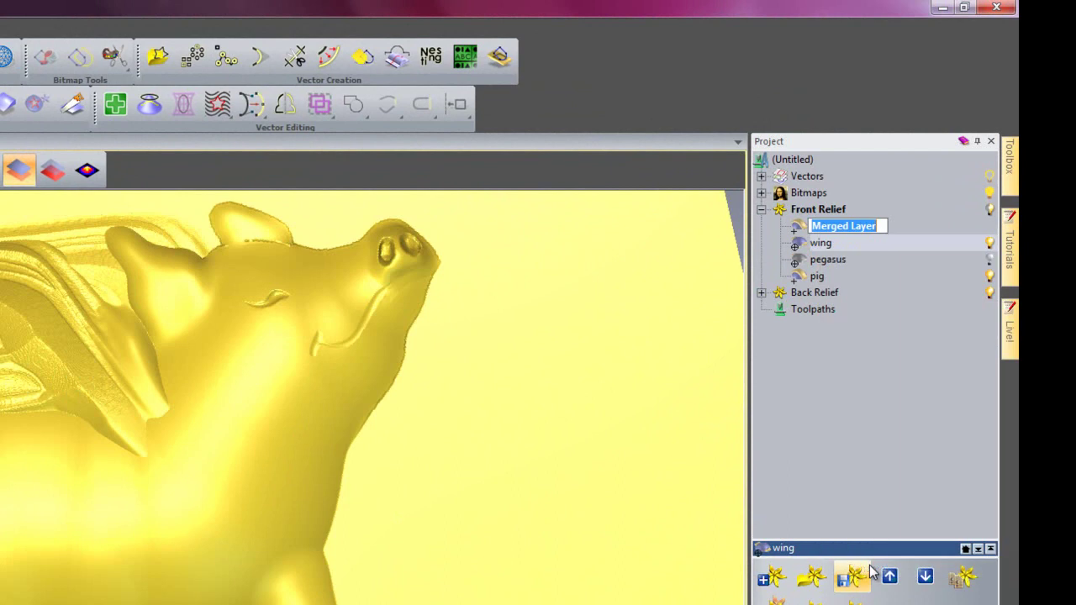
type("Flying Pig")
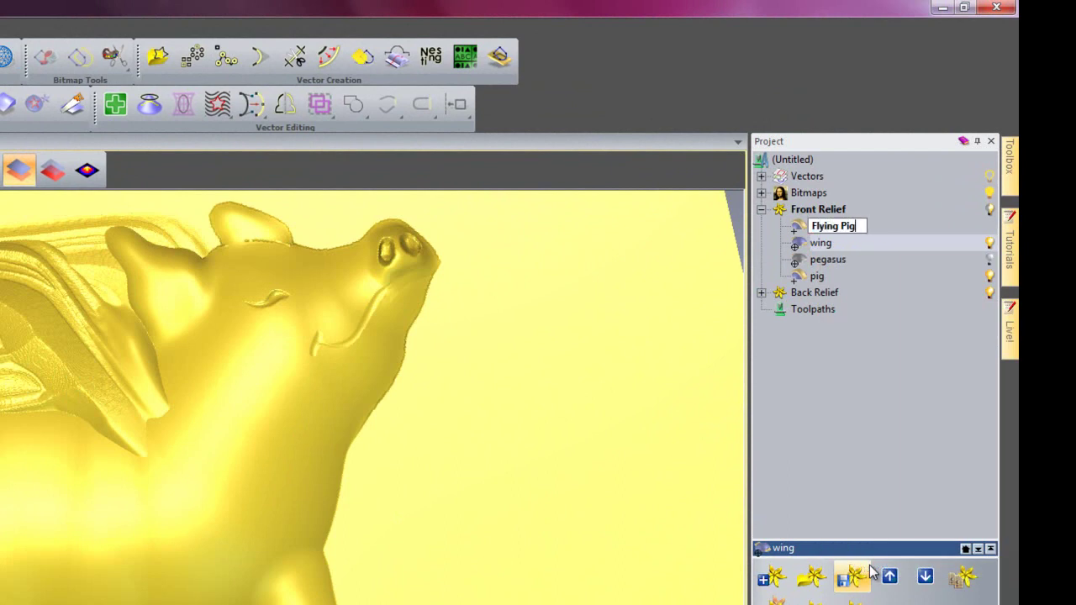
Confirm the 'Flying Pig' layer name and save it over its Fantasy library clipart entry
key("Return")
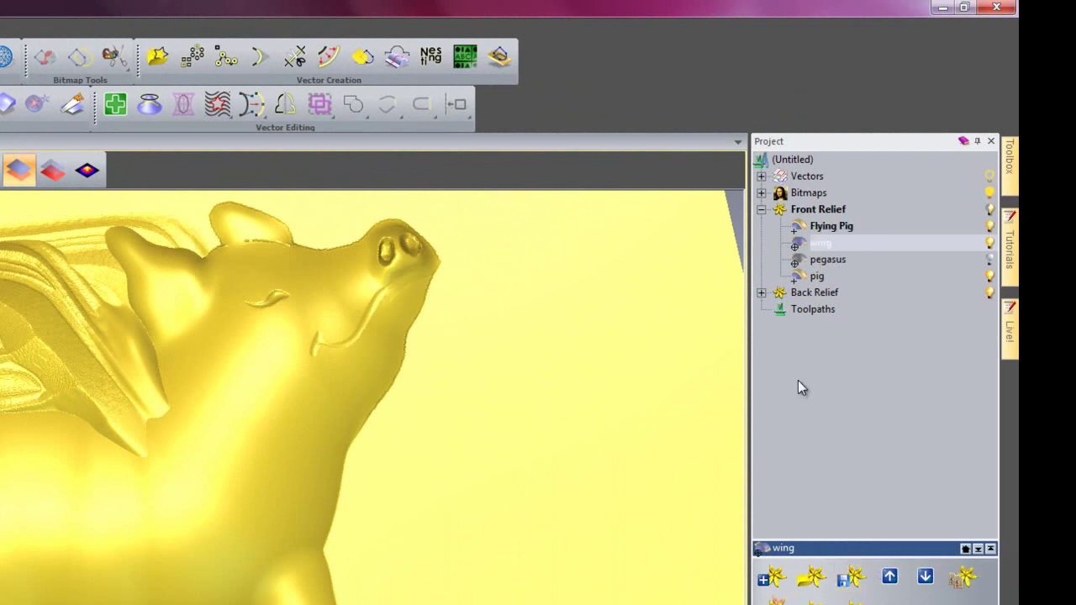
left_click(807, 222)
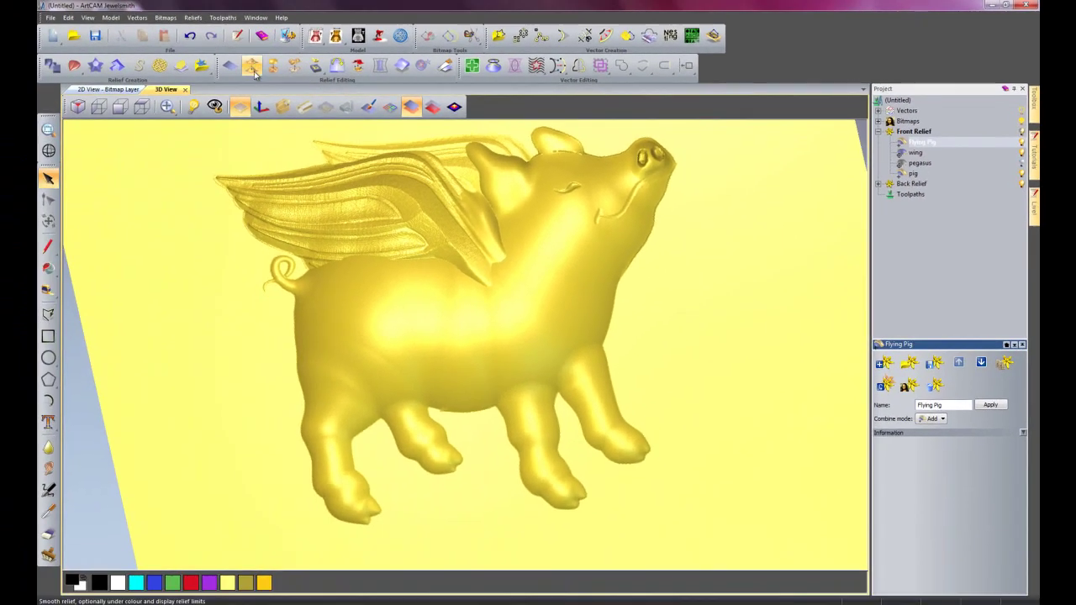
left_click(142, 74)
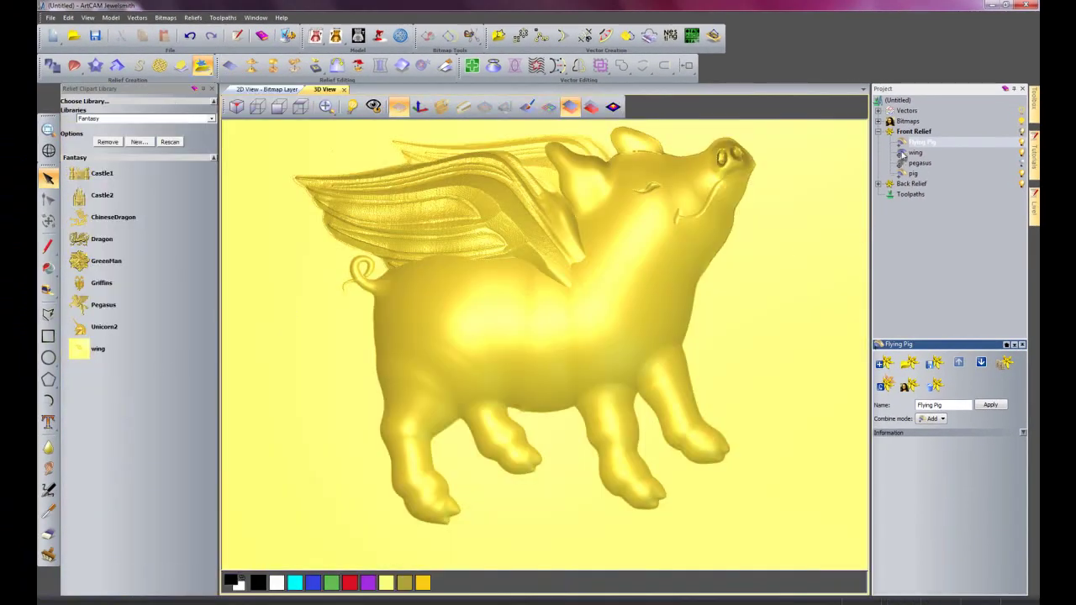
left_click_drag(897, 149, 166, 420)
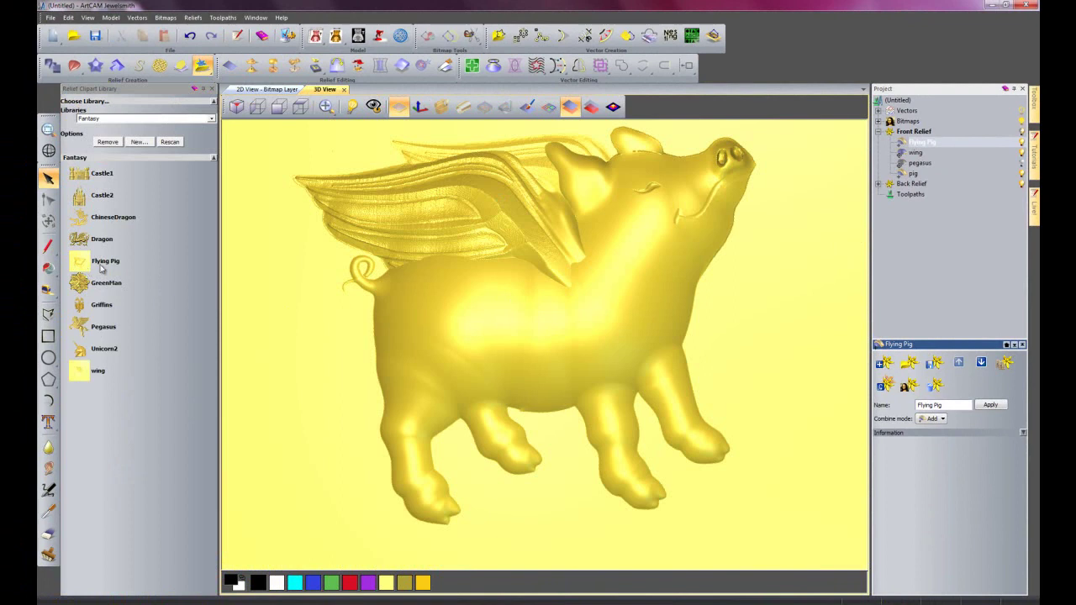
left_click(396, 112)
left_click_drag(923, 147, 127, 256)
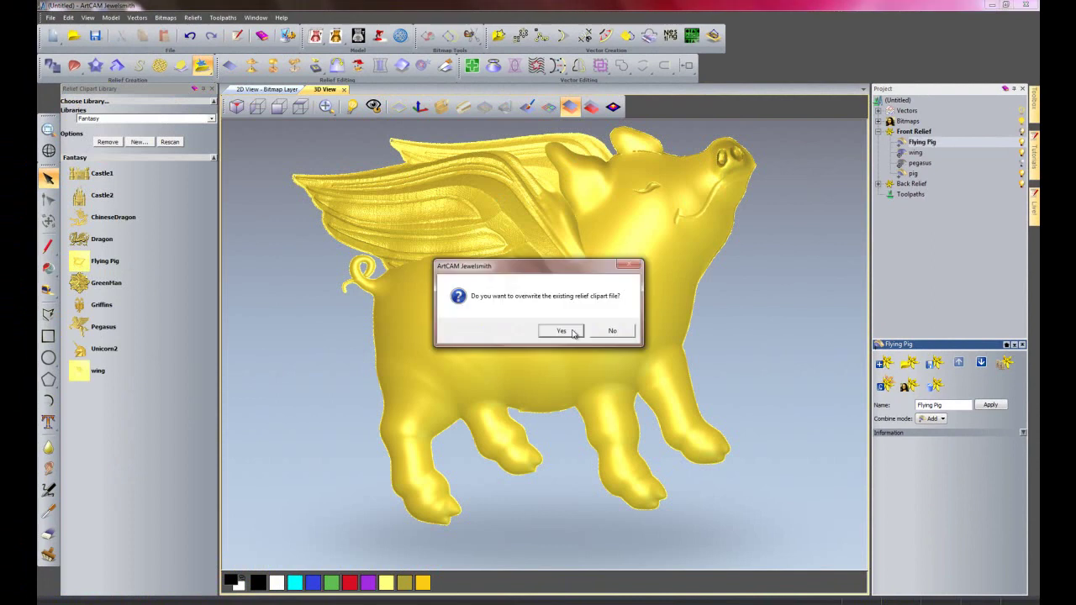
left_click(571, 332)
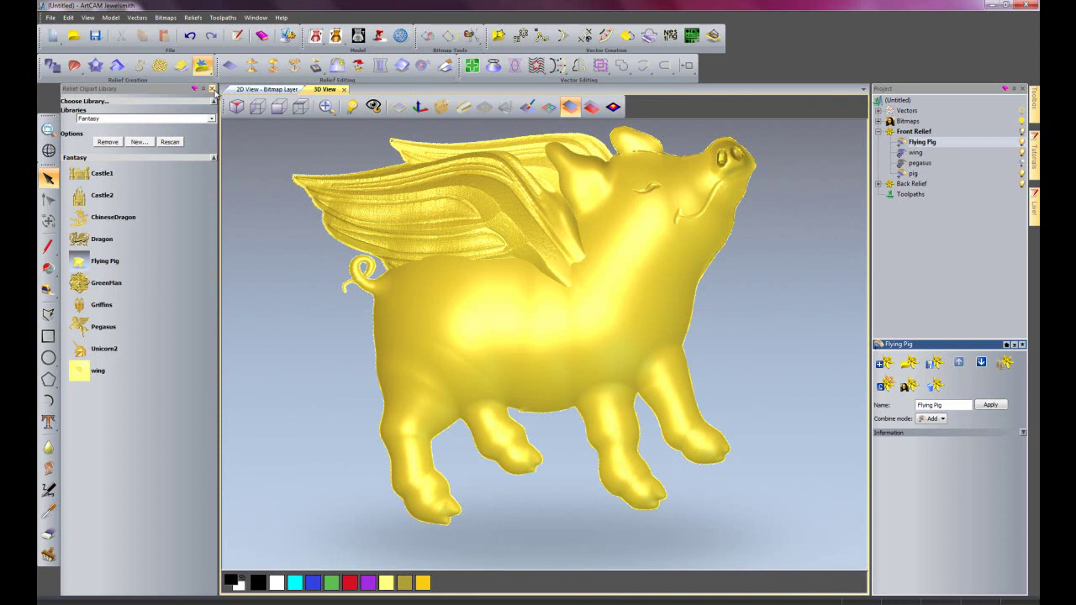
Create a new model 600 mm high by 500 mm wide, discarding the pig project's changes
left_click(213, 89)
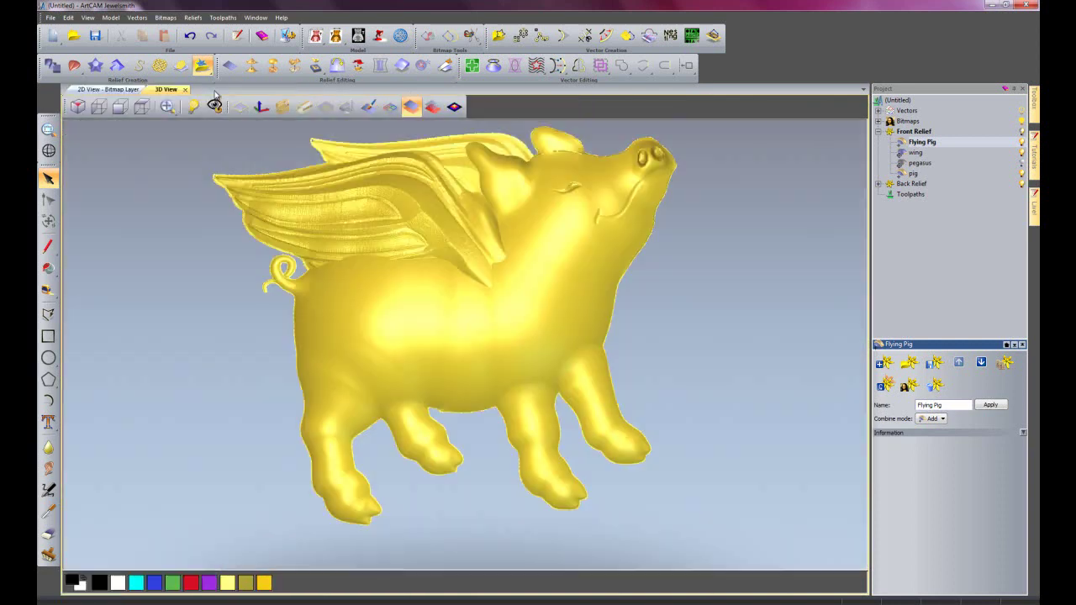
left_click(50, 17)
mouse_move(101, 31)
left_click(181, 31)
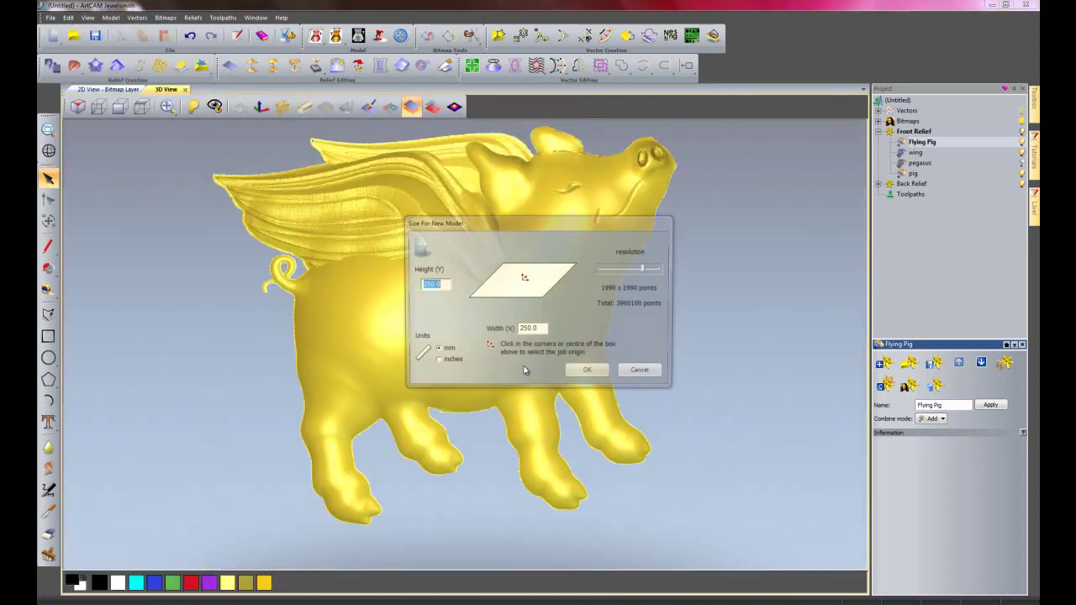
left_click(446, 284)
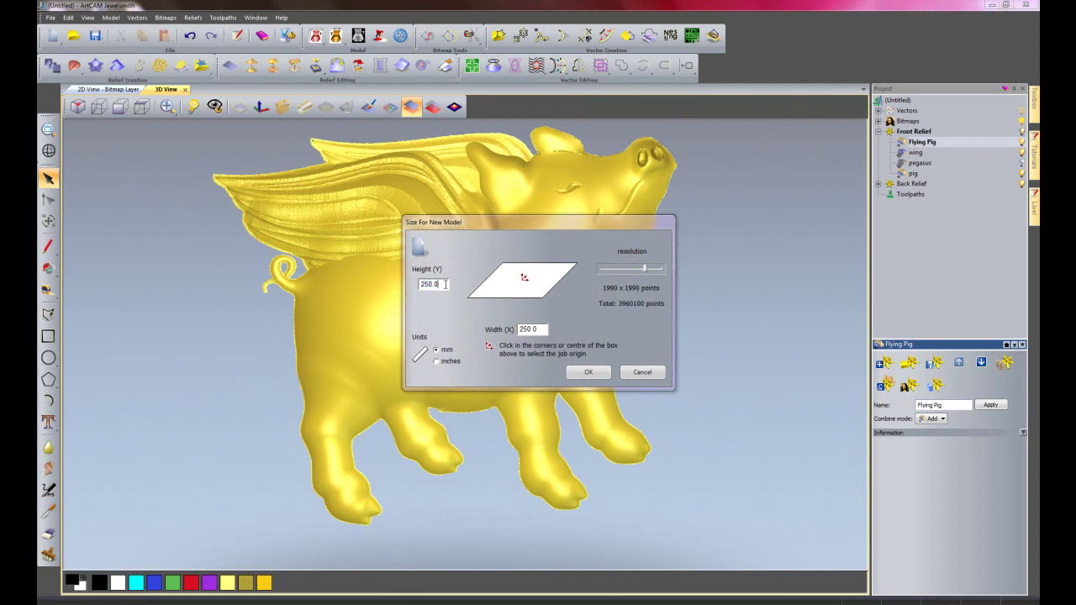
left_click_drag(443, 284, 379, 285)
type("600")
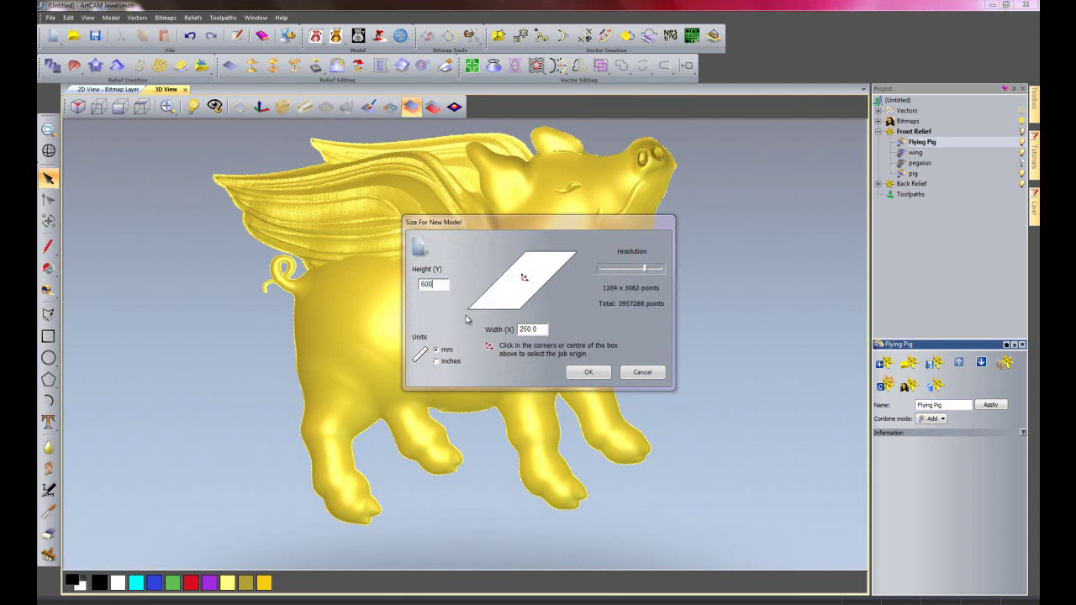
left_click_drag(548, 329, 448, 333)
type("500")
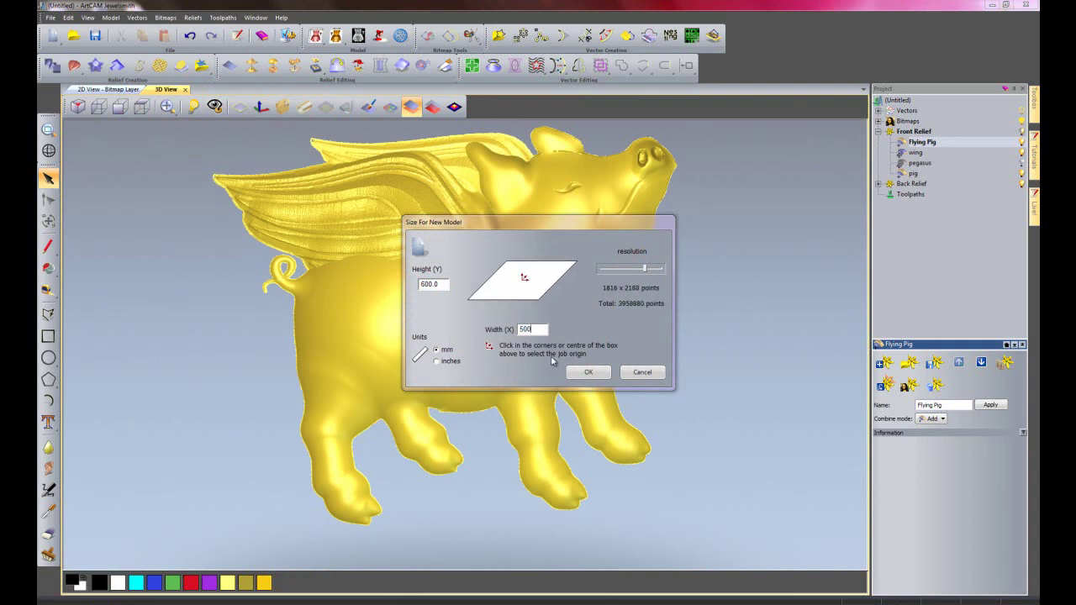
left_click(589, 369)
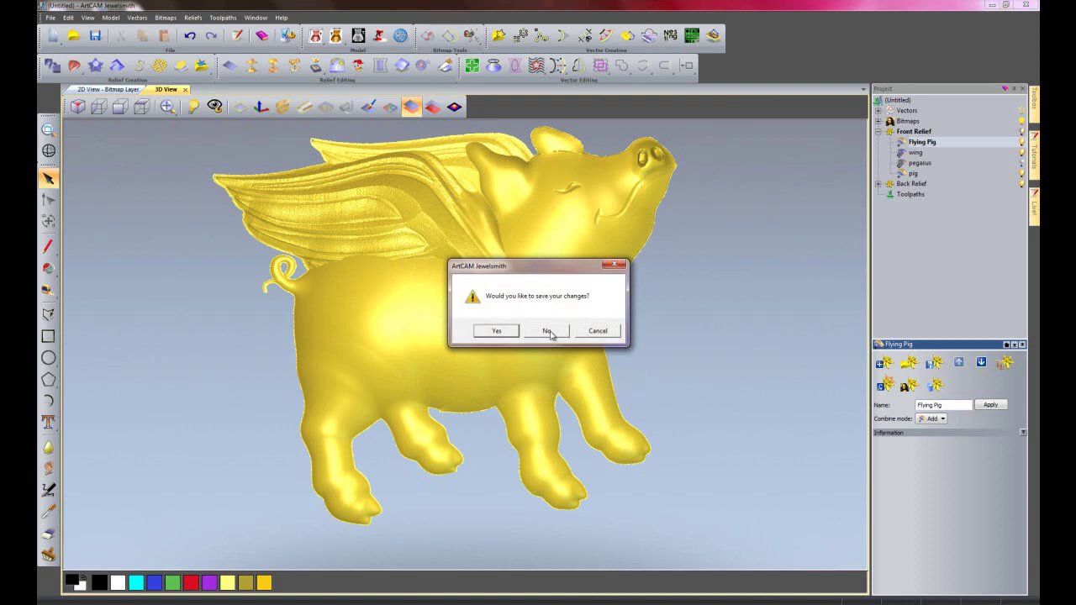
left_click(548, 331)
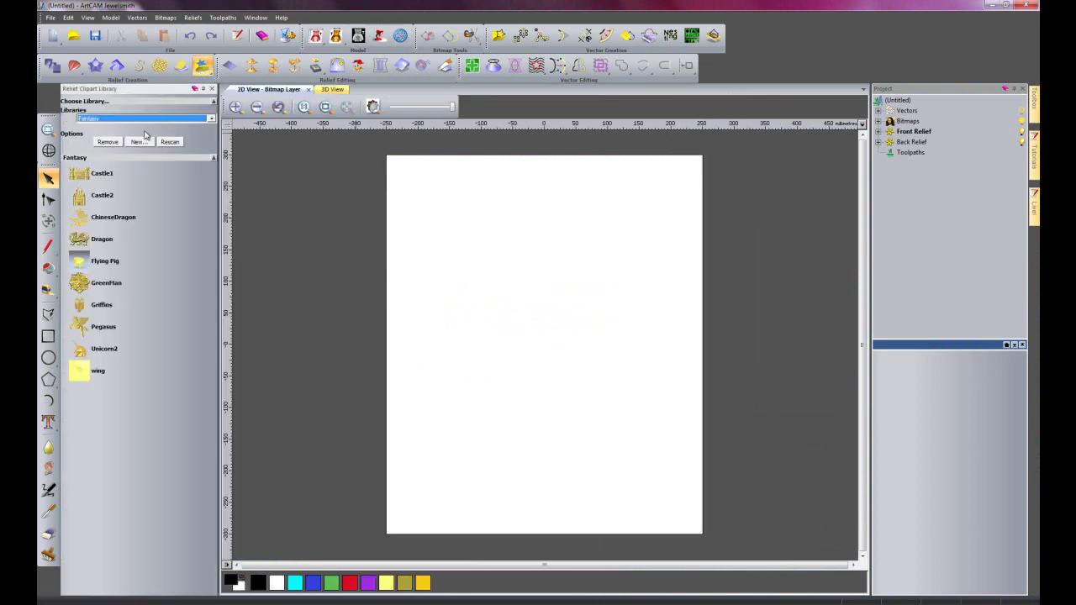
Paste the Signs library's Pub Sign clipart to fill the page and check it in 3D
left_click(129, 119)
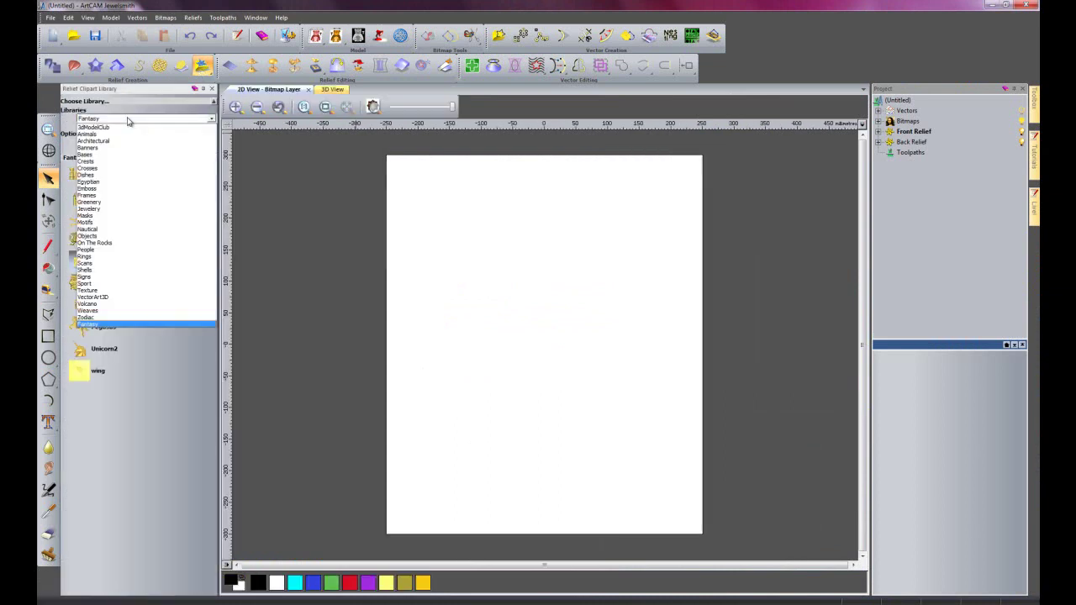
left_click(95, 277)
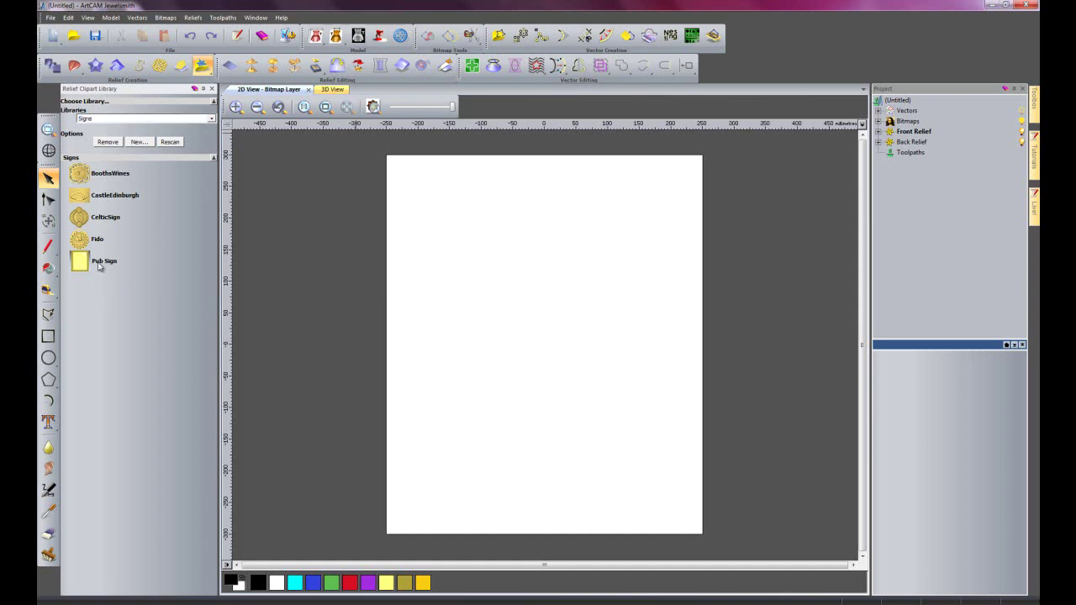
left_click_drag(98, 264, 236, 300)
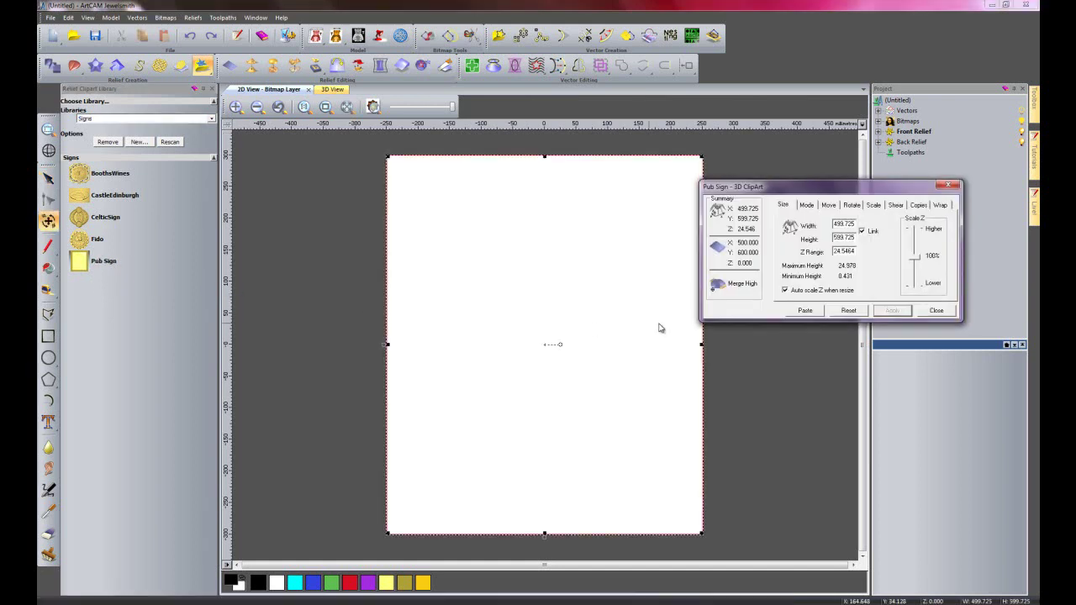
left_click(805, 311)
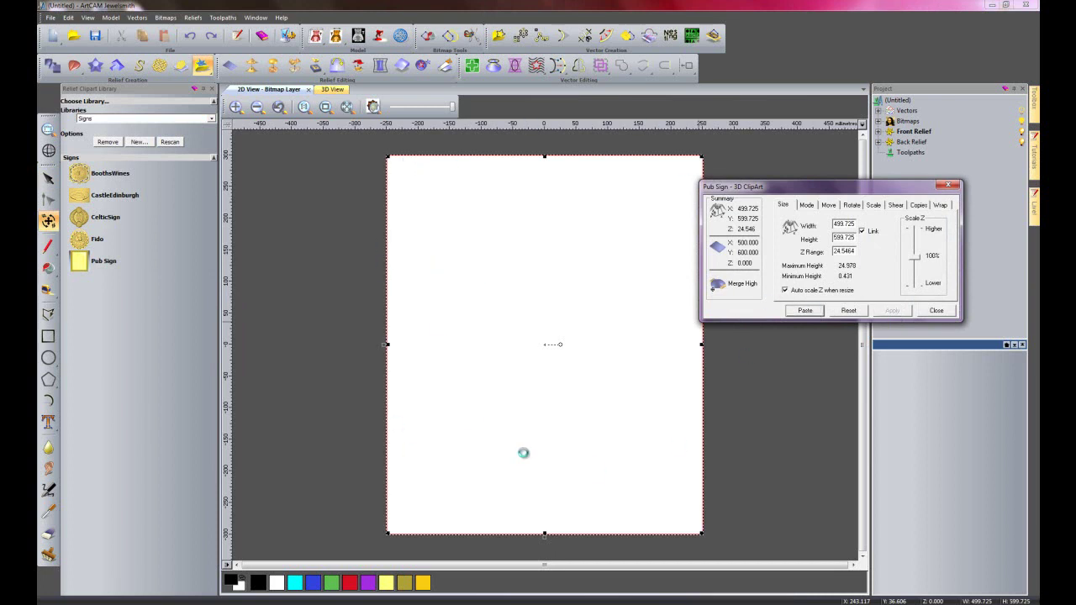
left_click(946, 312)
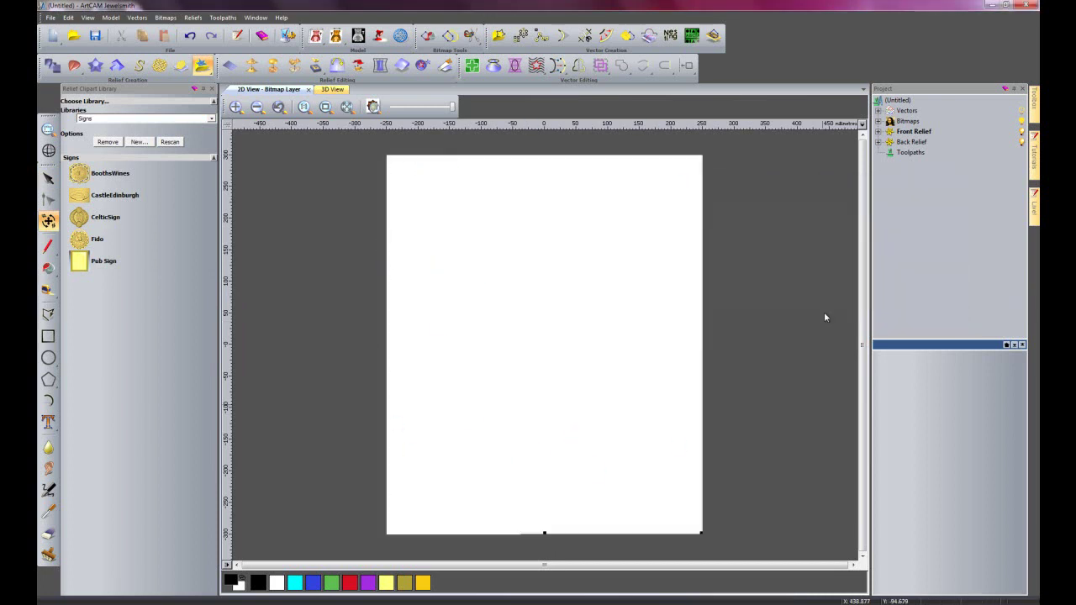
left_click(332, 90)
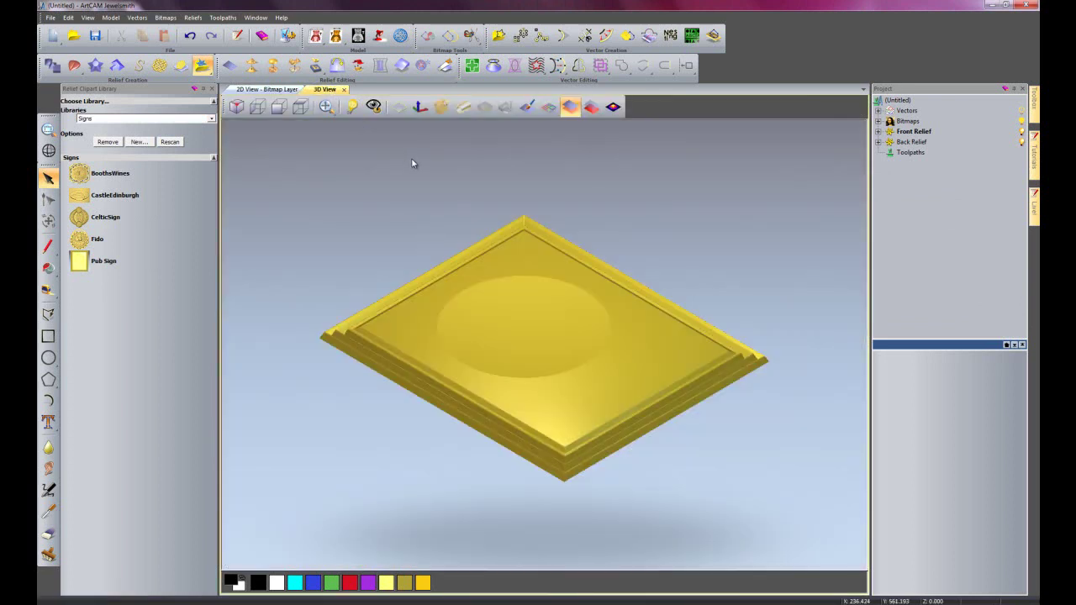
left_click(267, 89)
left_click(143, 119)
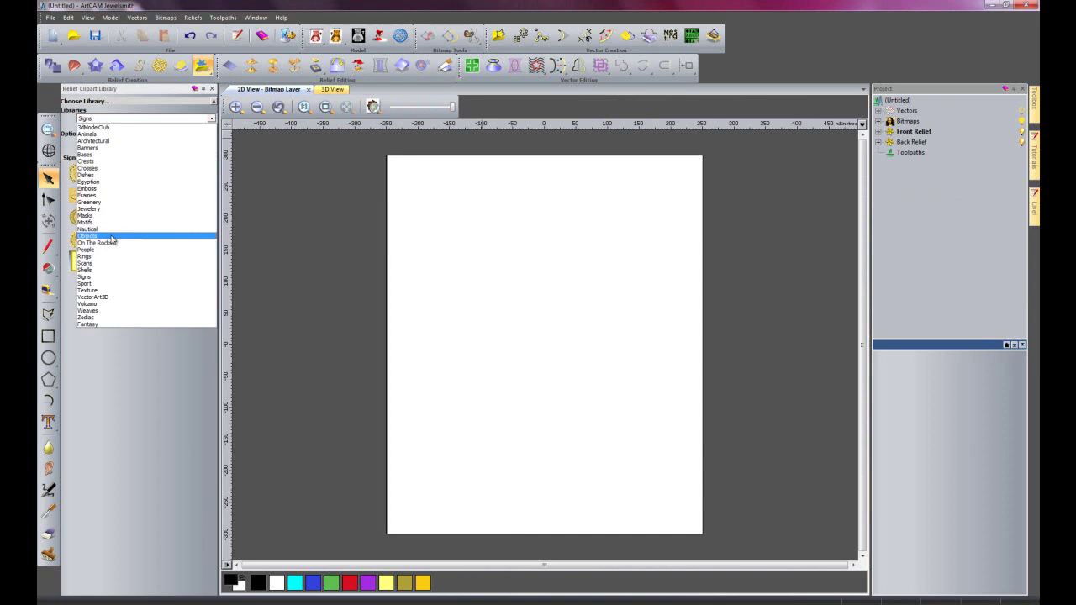
Paste the Fantasy library's Flying Pig in Add mode at the centre of the domed circle
left_click(107, 324)
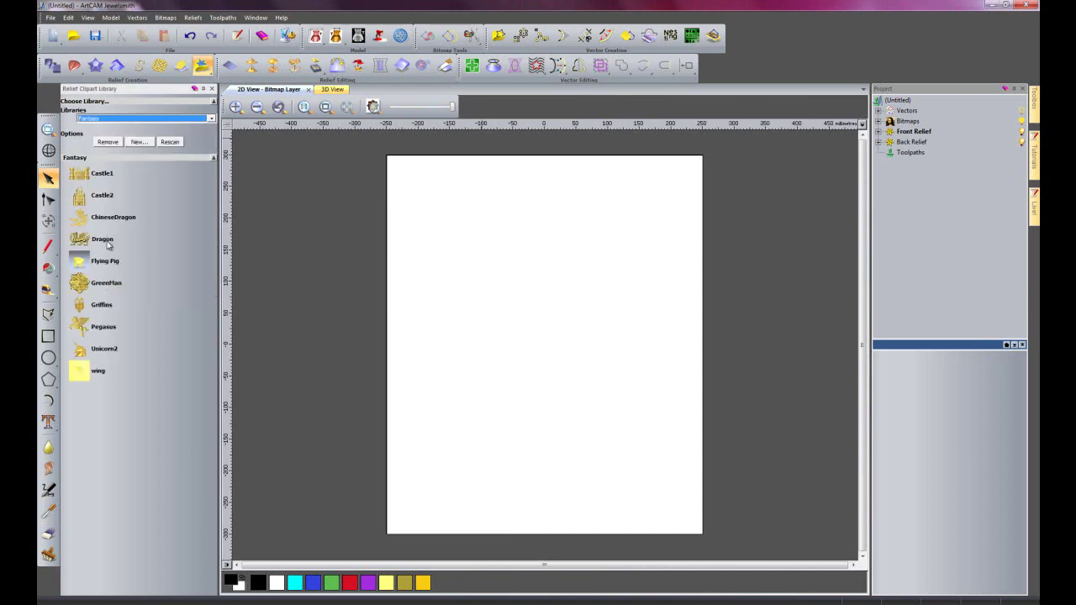
double_click(99, 262)
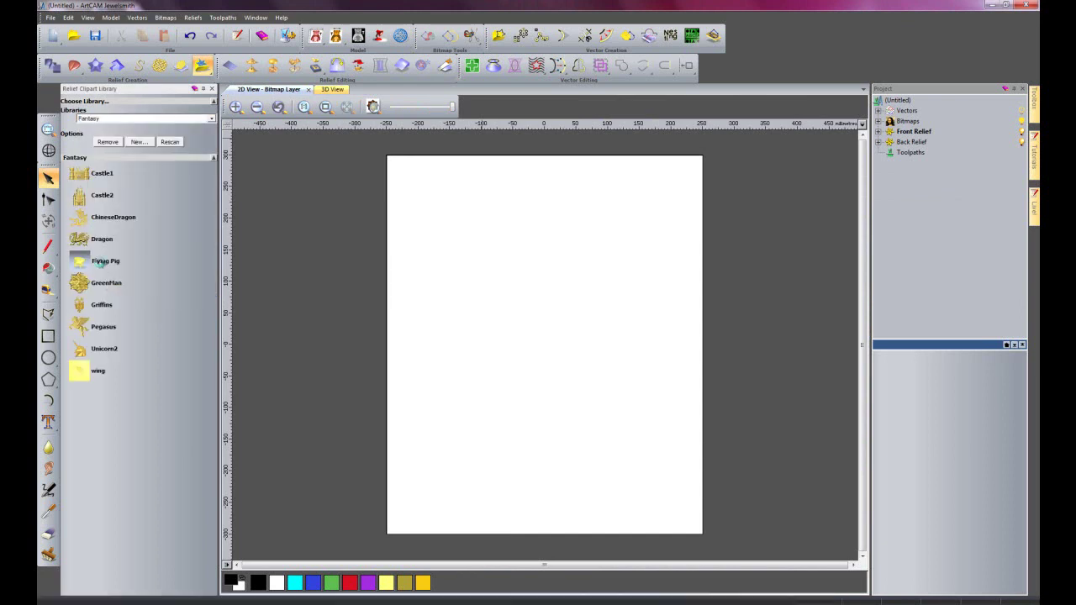
left_click(807, 206)
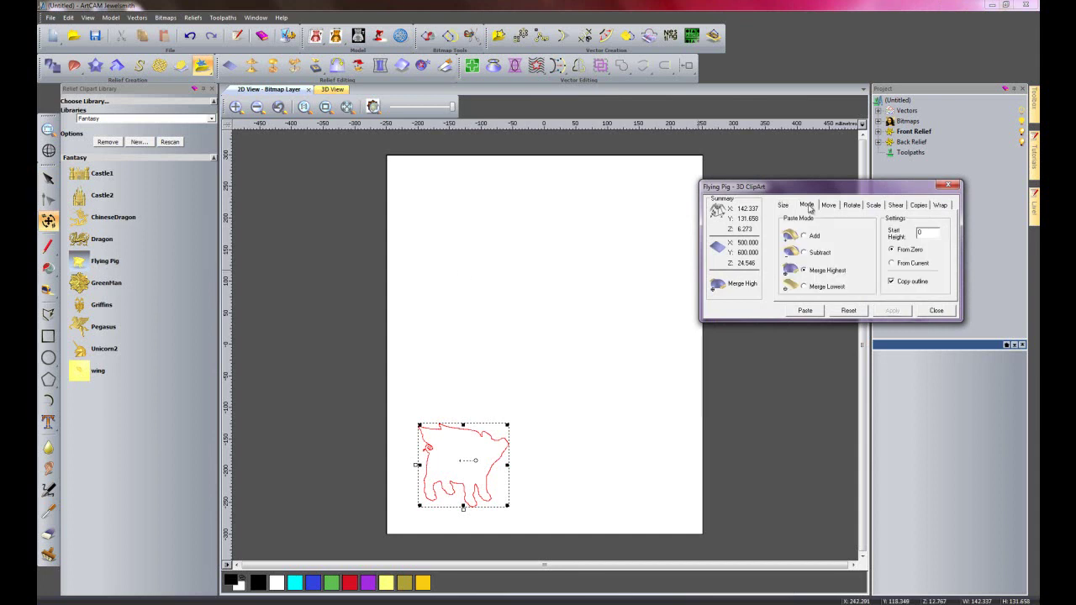
left_click(804, 236)
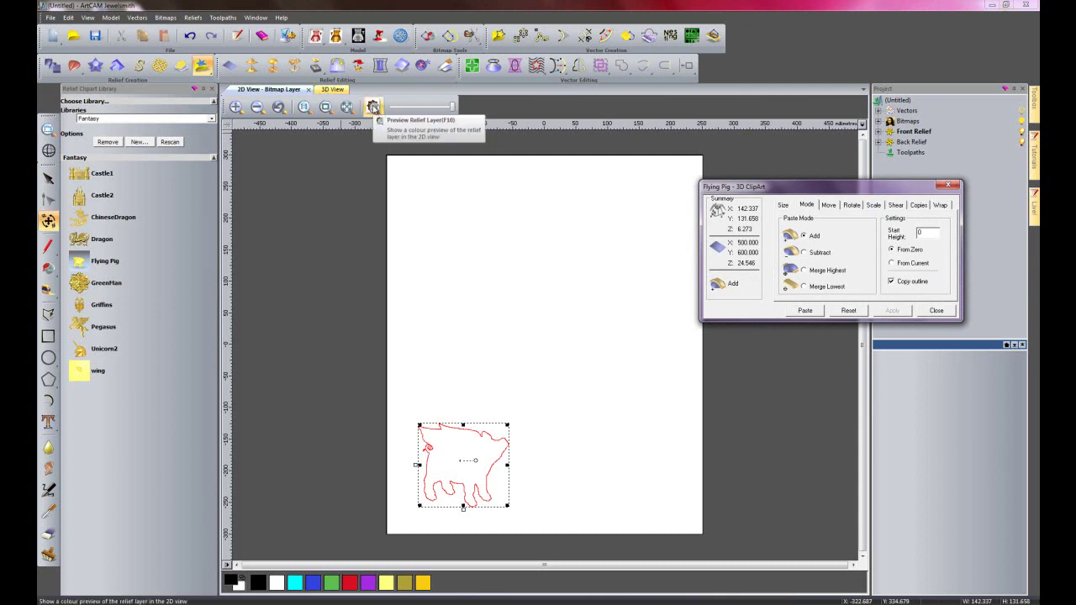
left_click(372, 107)
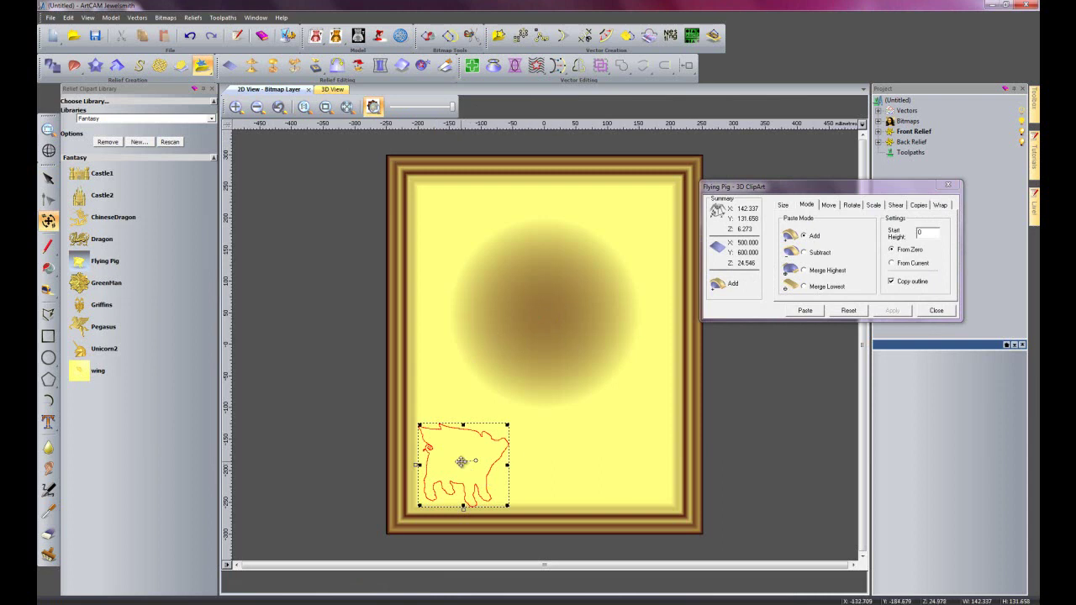
left_click_drag(461, 461, 543, 342)
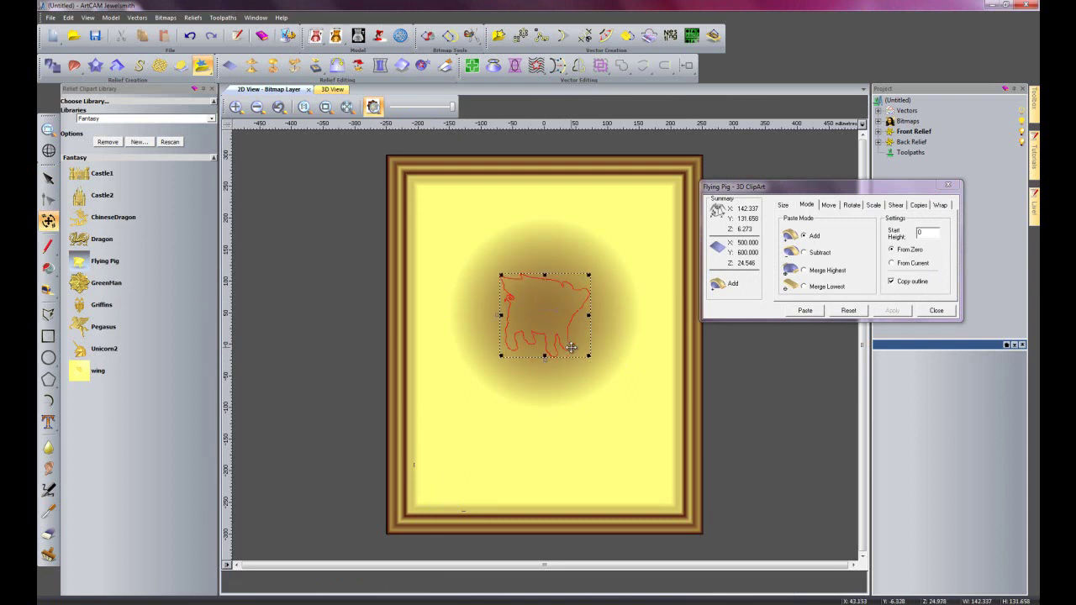
left_click(803, 312)
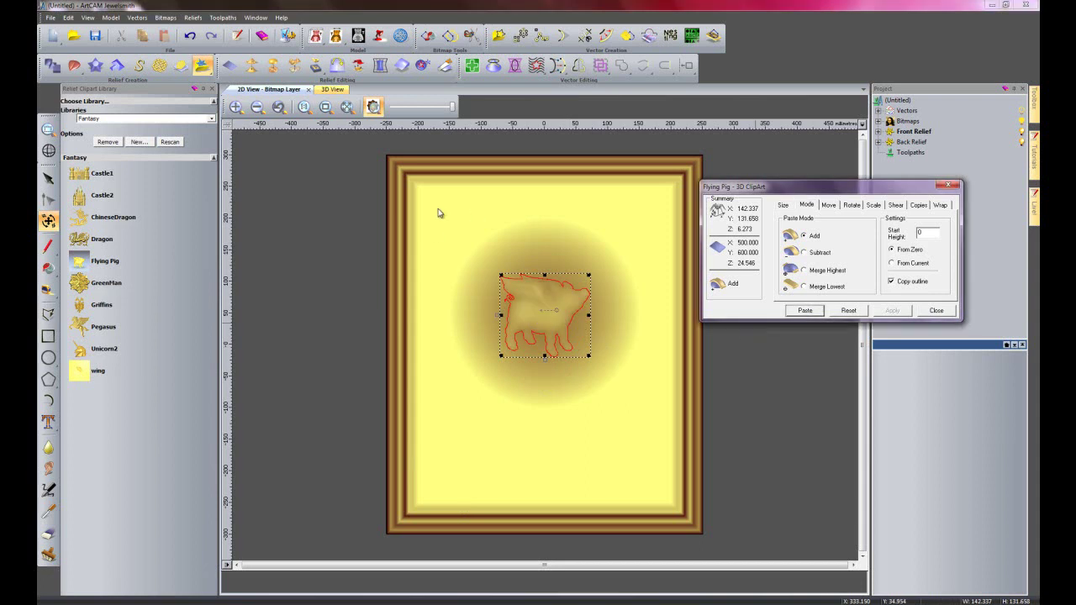
key("Escape")
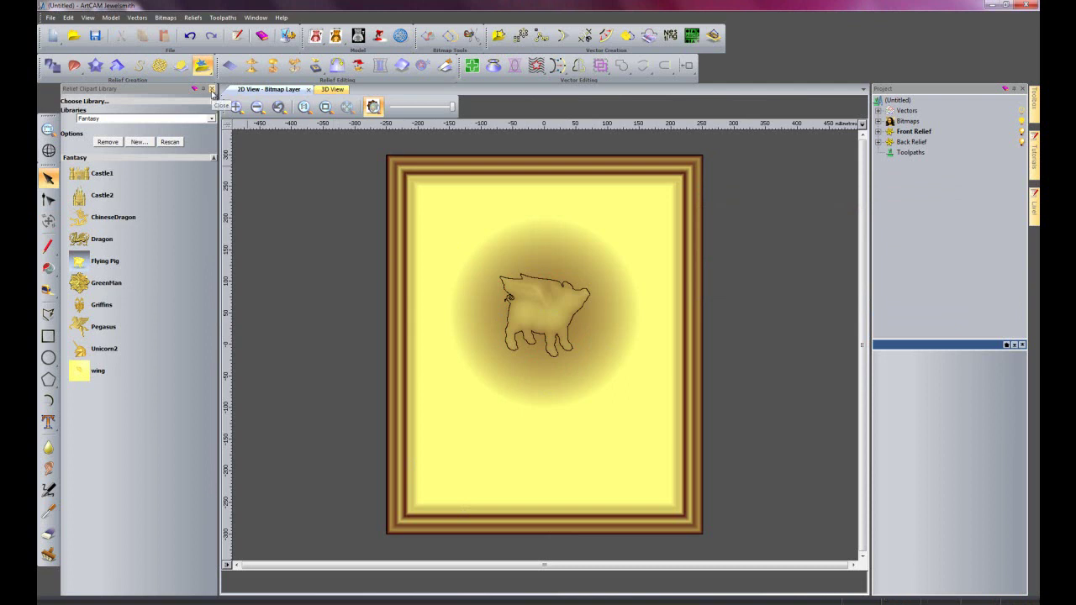
left_click(211, 89)
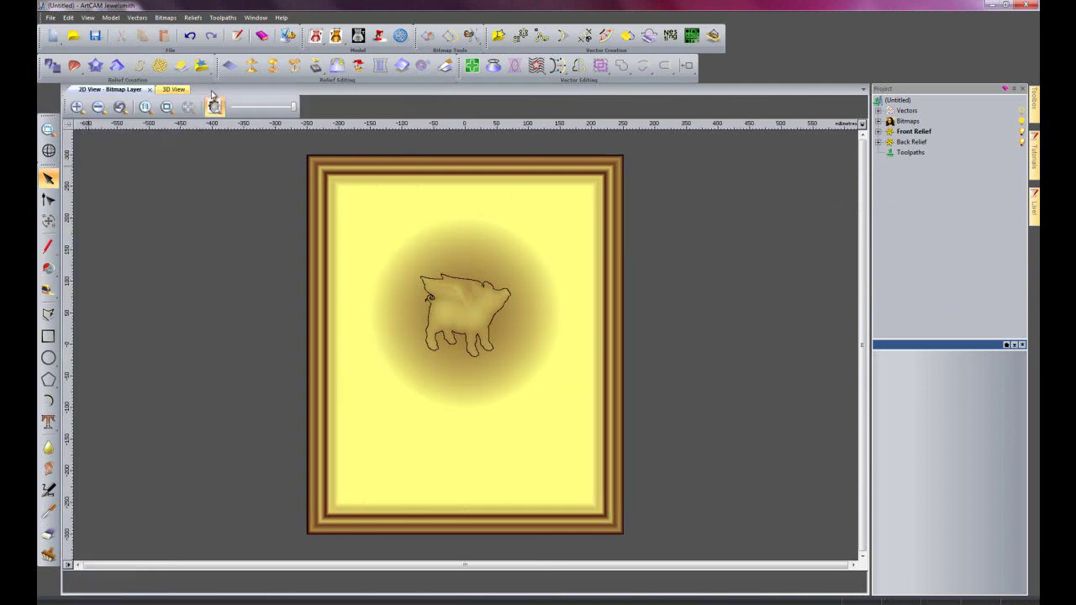
Look over the plaque in 3D, then switch to the flat 2D view with F2
left_click(168, 90)
left_click_drag(444, 257, 396, 456)
scroll(396, 455, "down", 1)
scroll(493, 320, "up", 5)
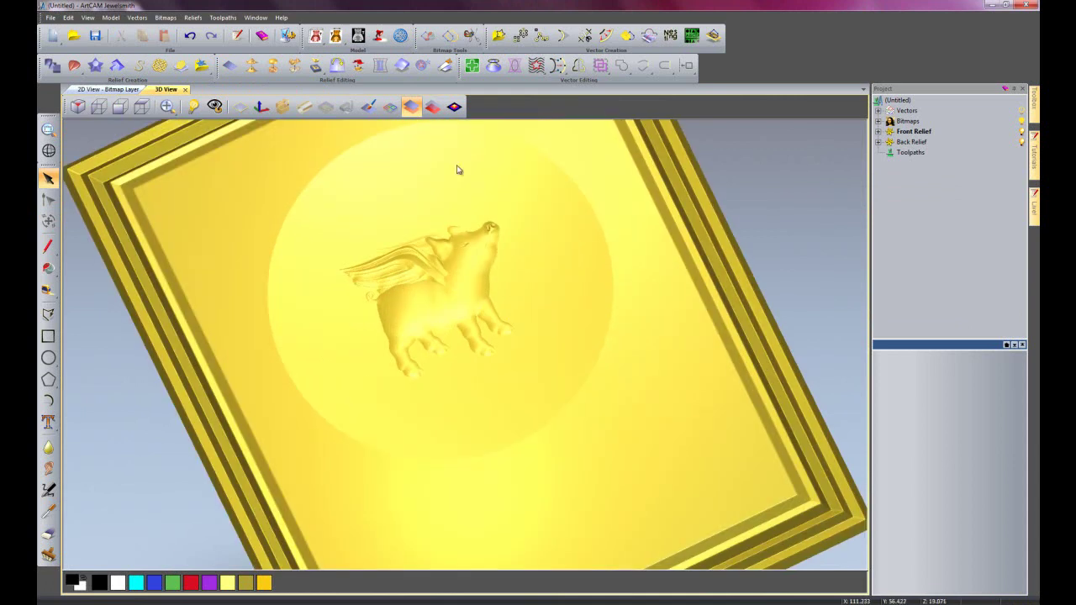
scroll(508, 357, "down", 3)
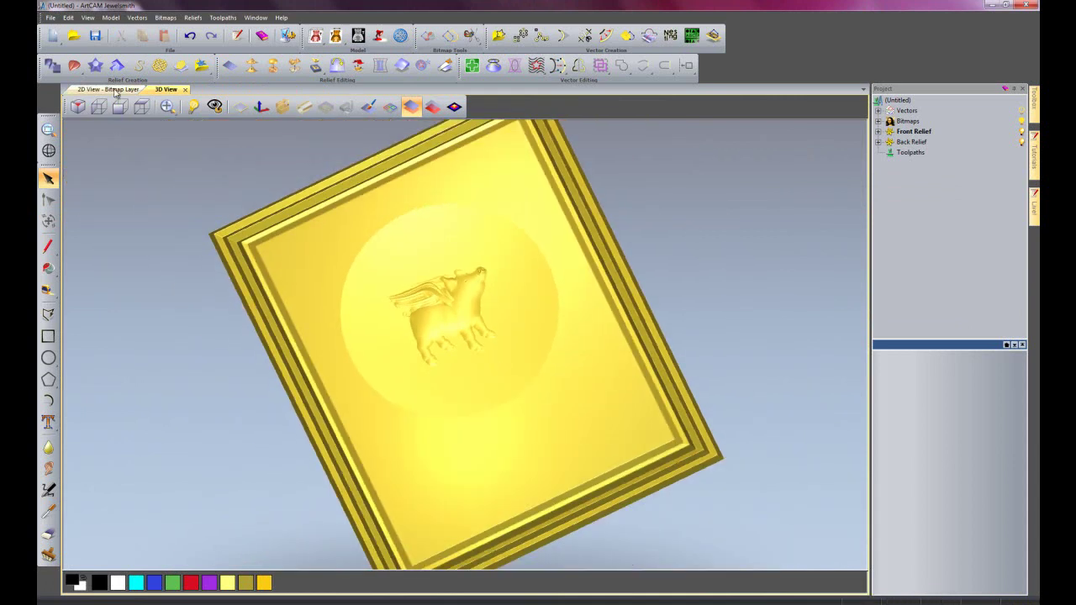
key("F2")
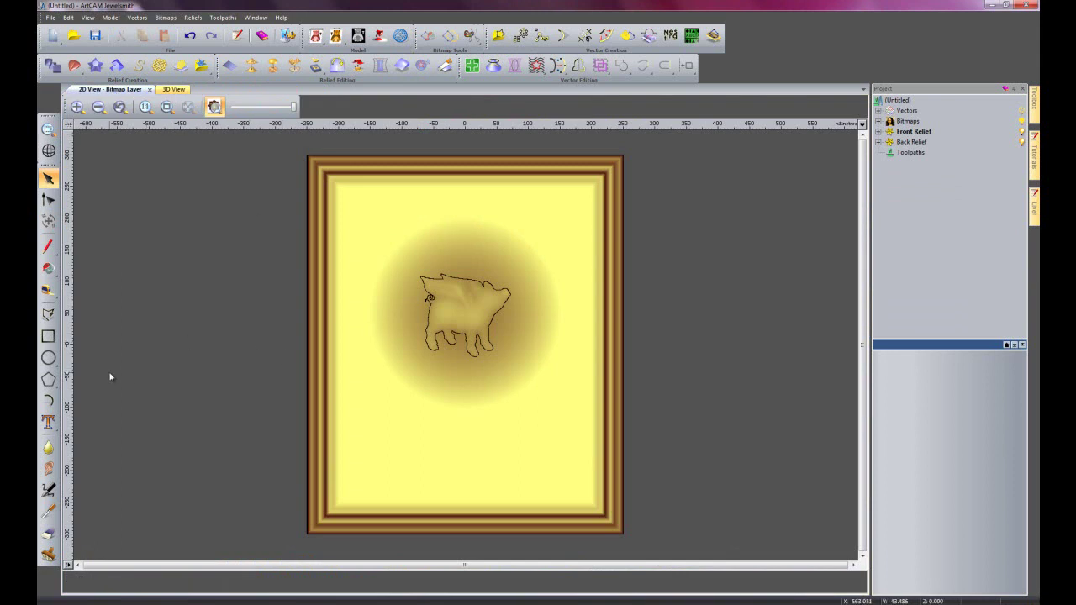
Draw a circle vector with a 300 mm diameter
left_click(48, 357)
left_click_drag(409, 254, 513, 254)
double_click(933, 174)
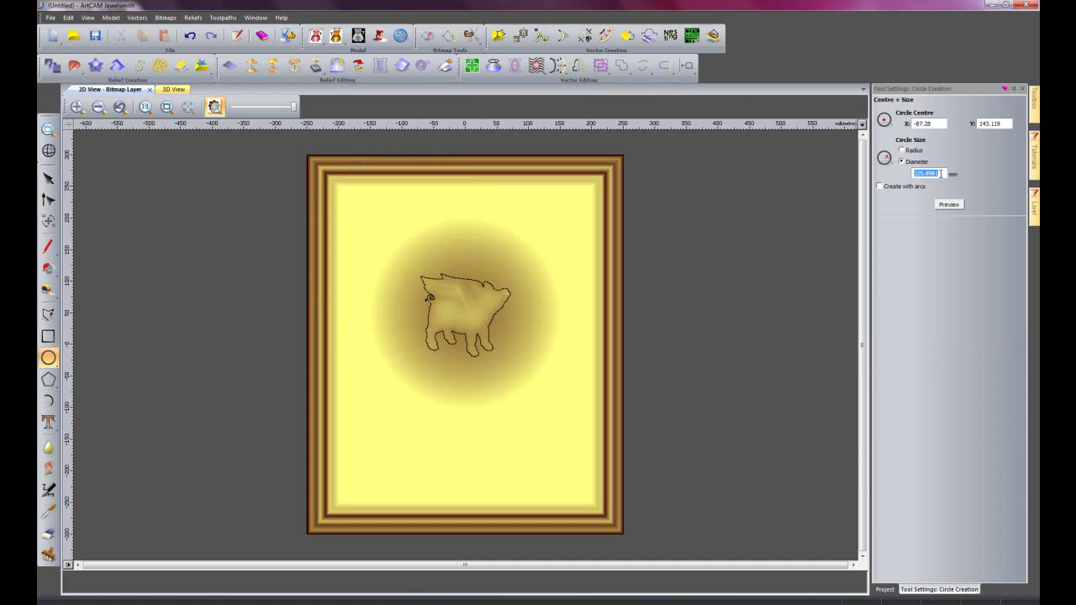
type("300")
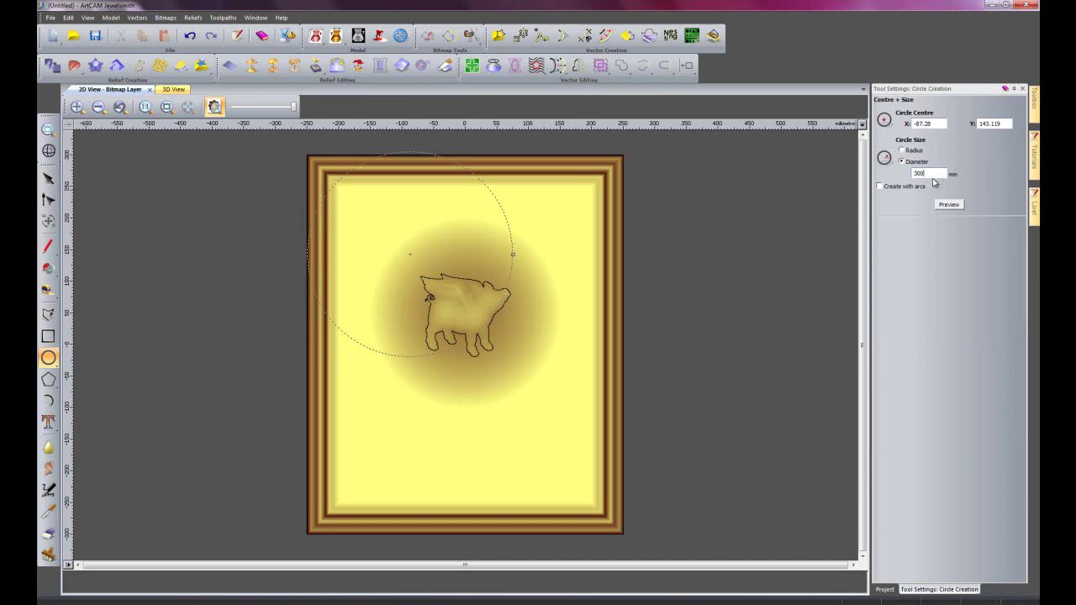
left_click(949, 205)
key("Escape")
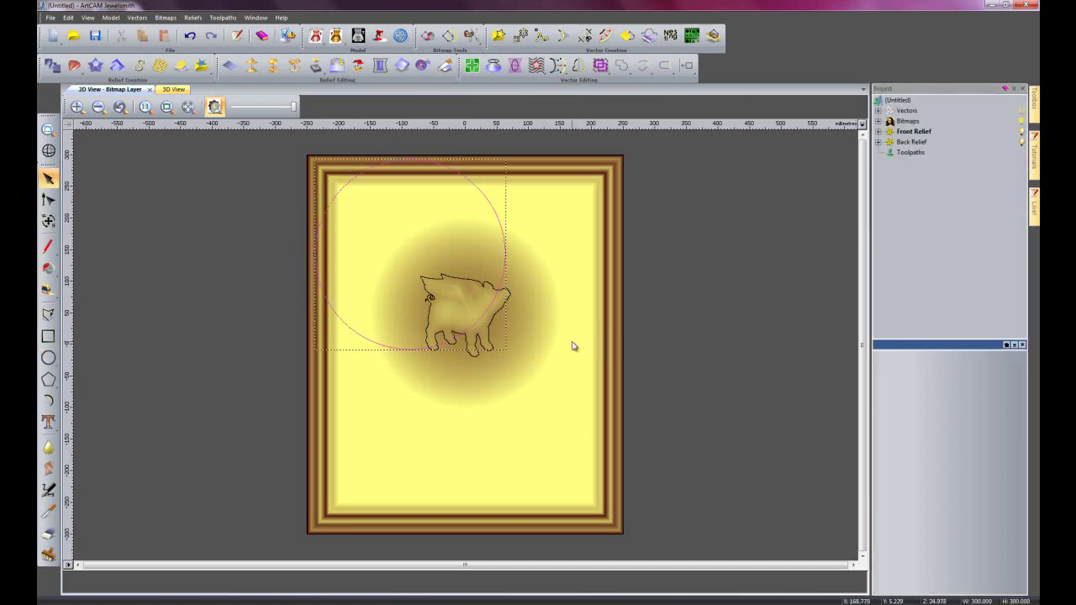
Centre the circle around the pig's shaded disc, deselect it, and view the plaque in 3D
key("F9")
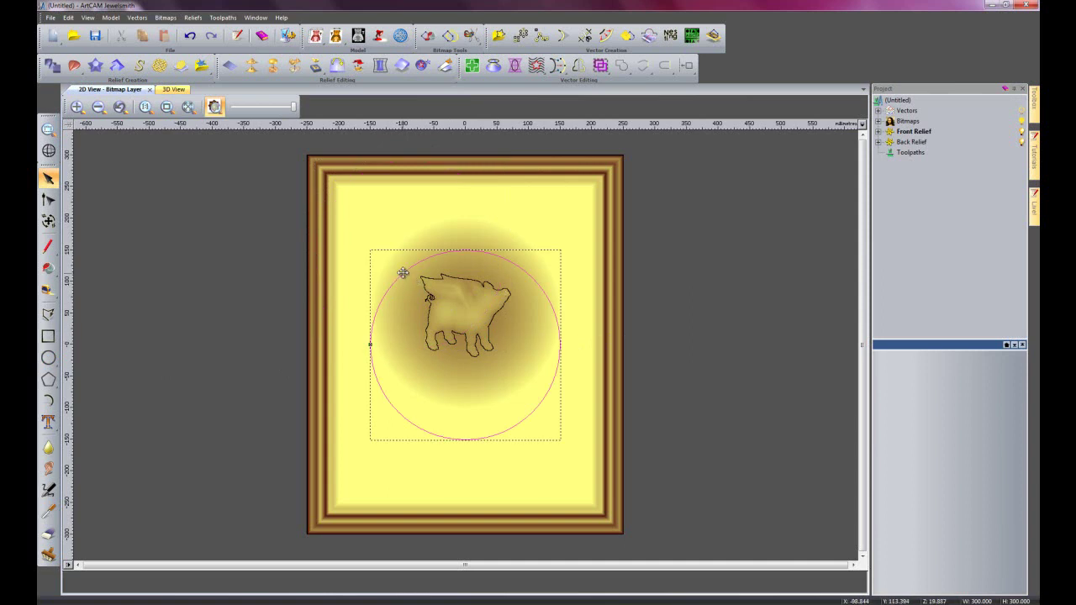
left_click_drag(404, 242, 404, 242)
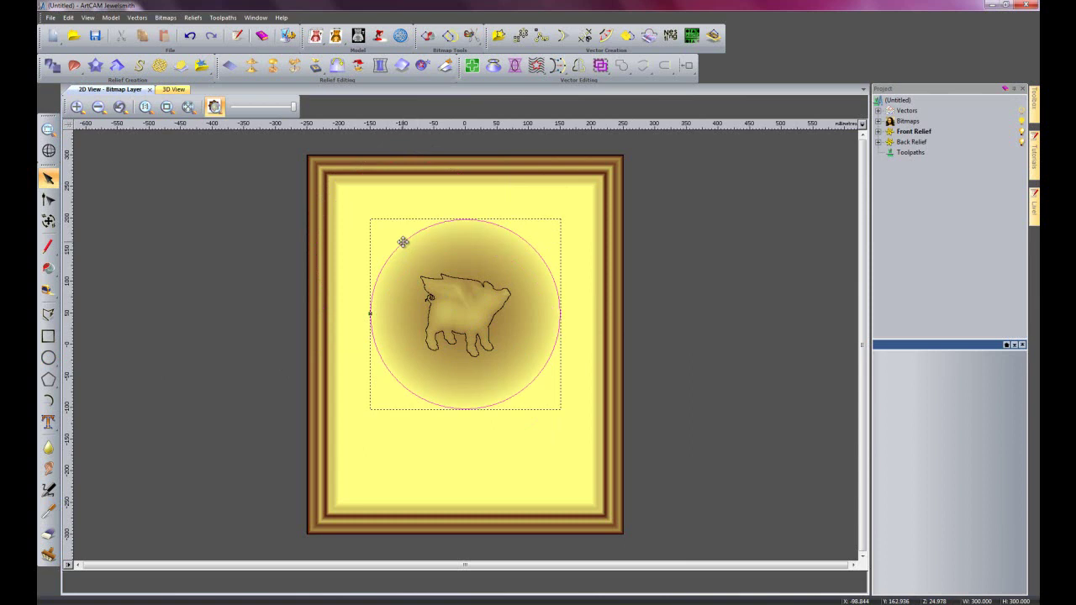
key("Escape")
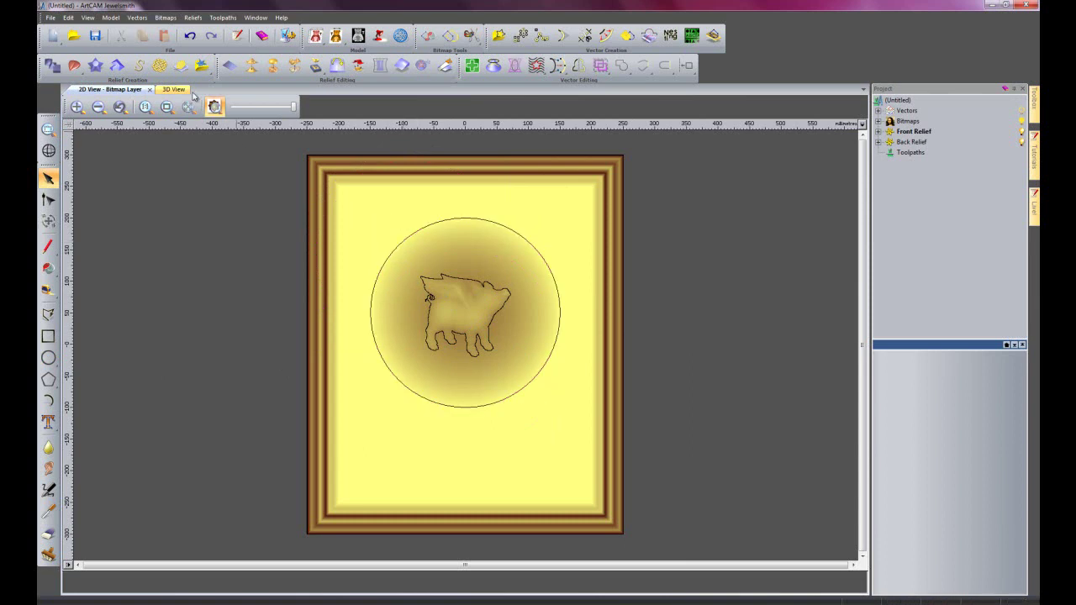
left_click(177, 90)
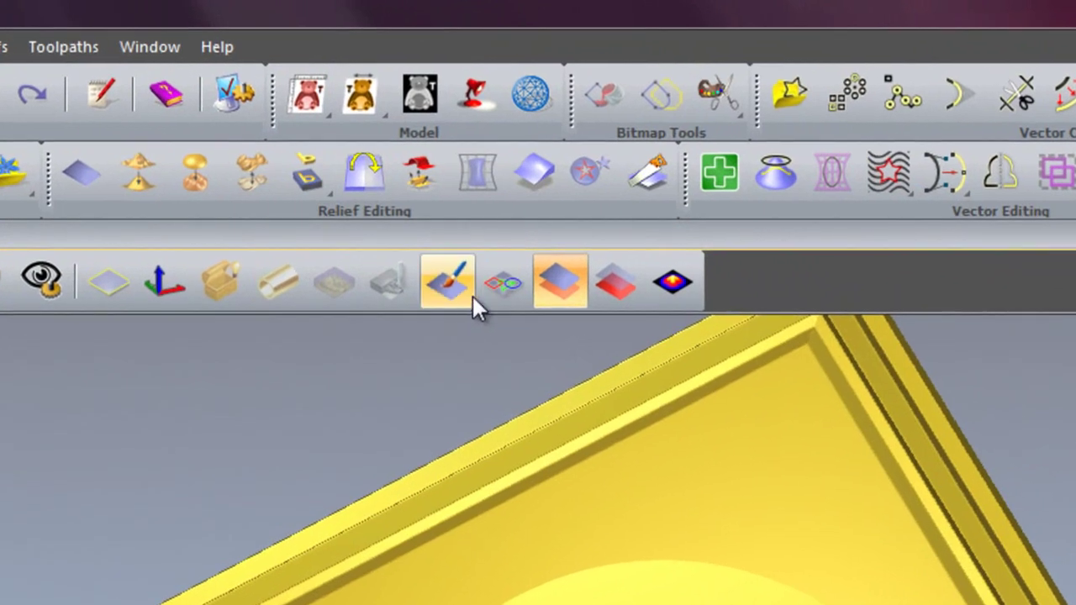
Show vector outlines in the 3D view and select the 300 mm circle
left_click(492, 290)
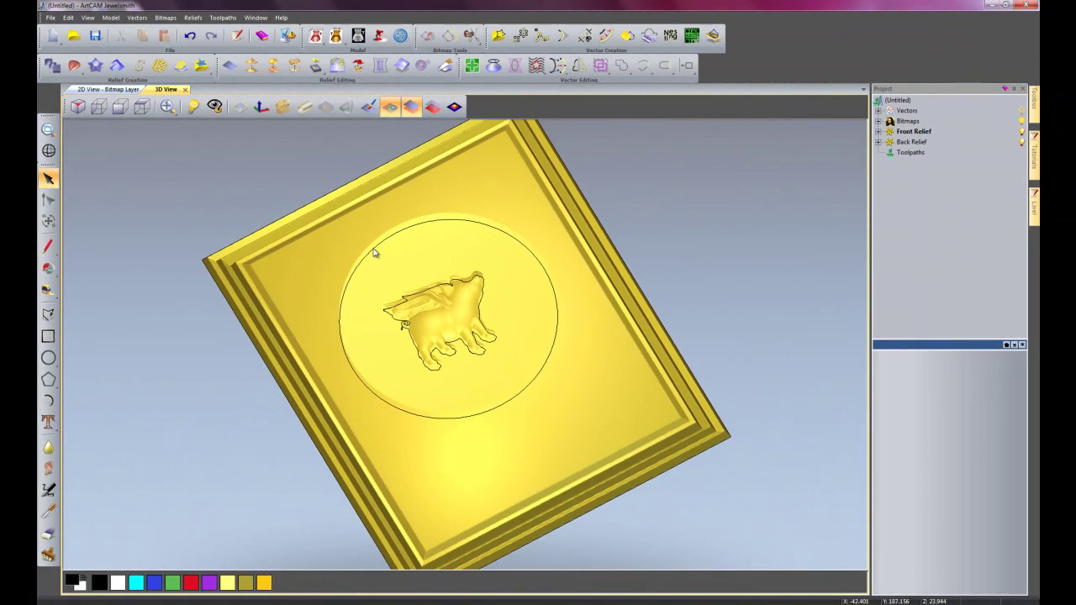
left_click(375, 252)
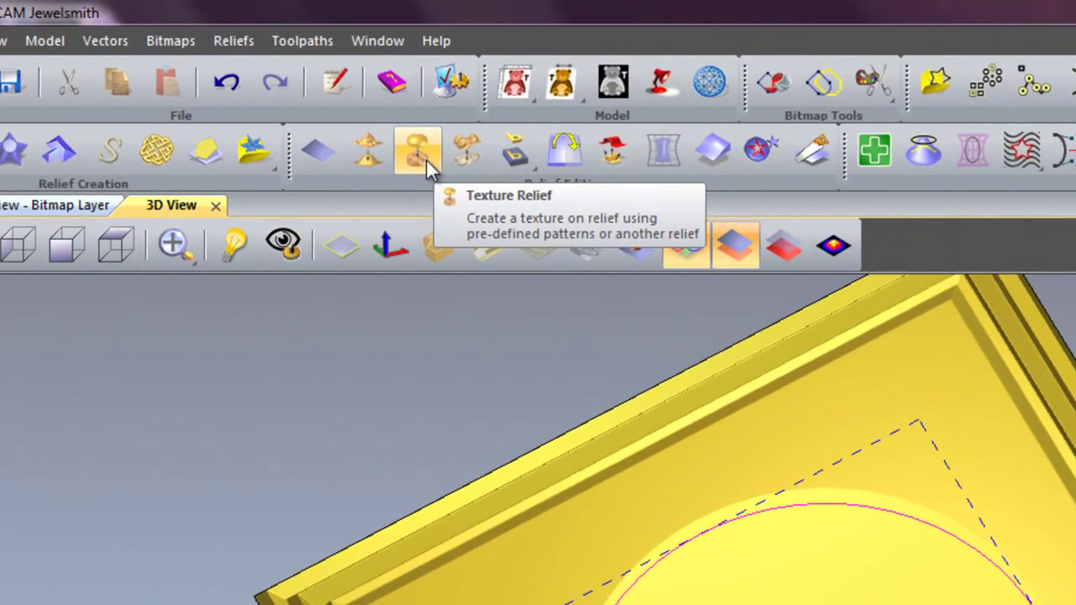
Load clouds_large.jpg from the spm ready folder as a file-based texture relief
left_click(395, 141)
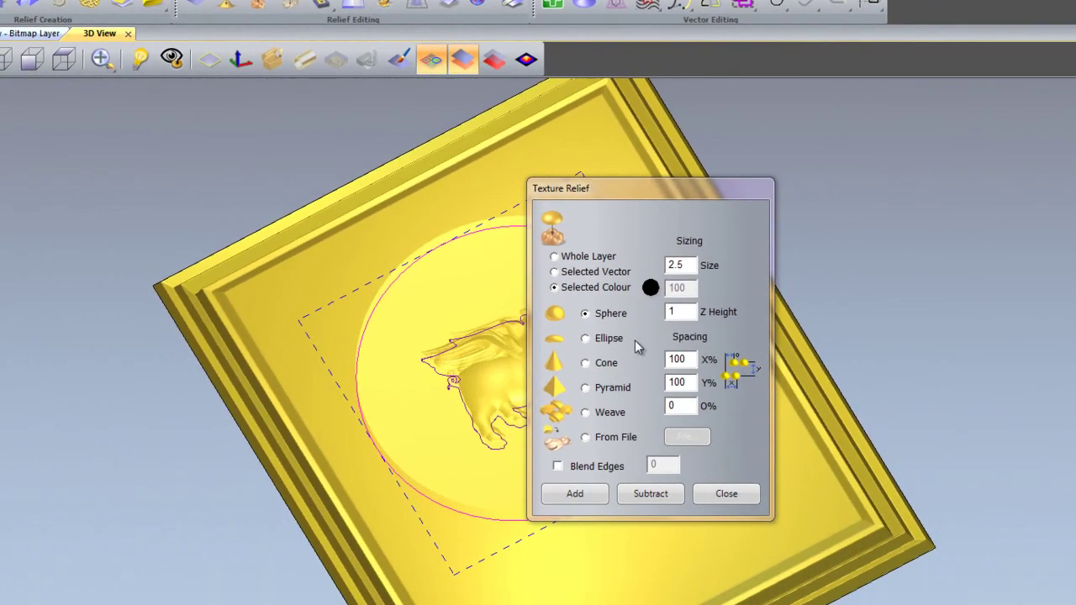
left_click(585, 437)
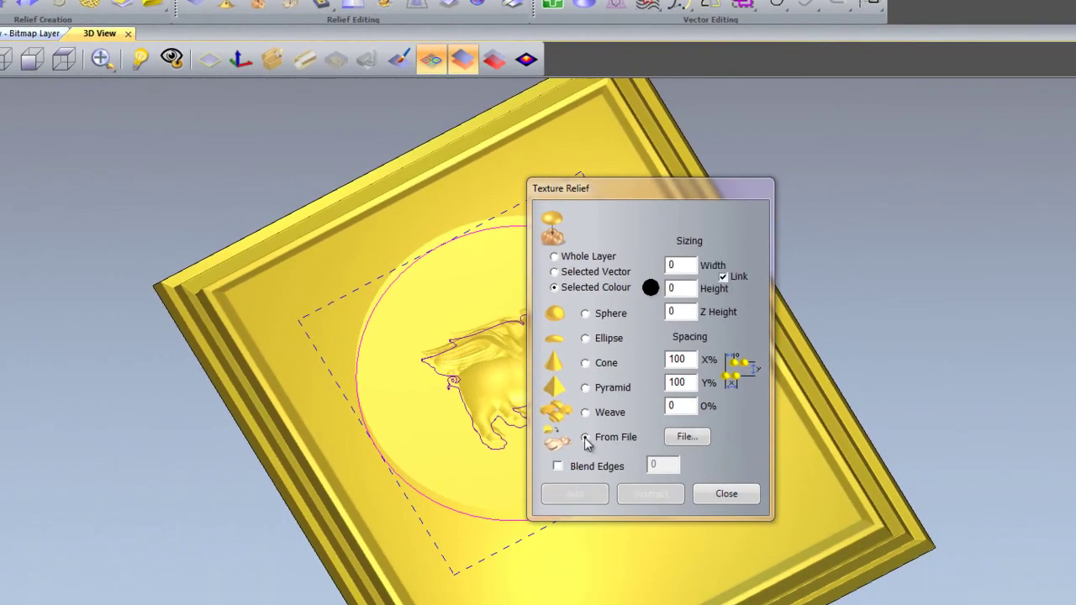
left_click(686, 437)
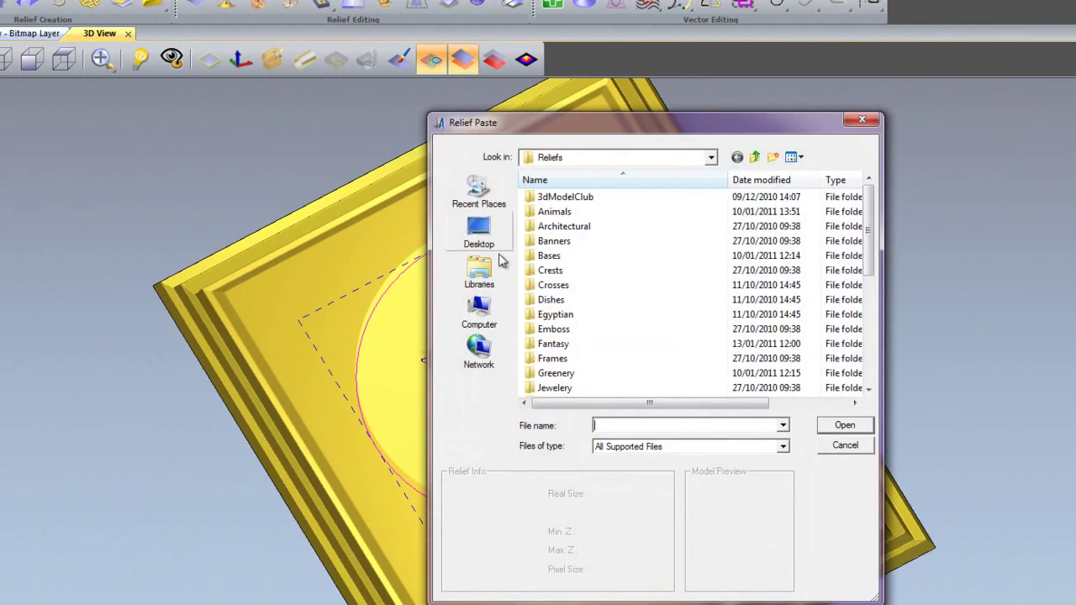
left_click(478, 236)
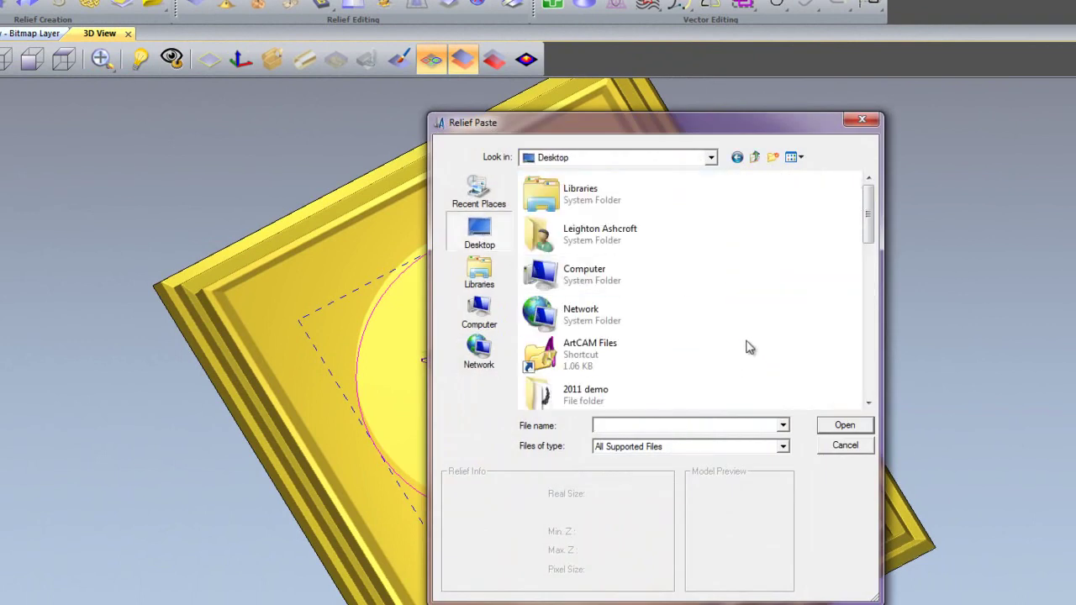
scroll(697, 347, "down", 2)
scroll(698, 347, "down", 2)
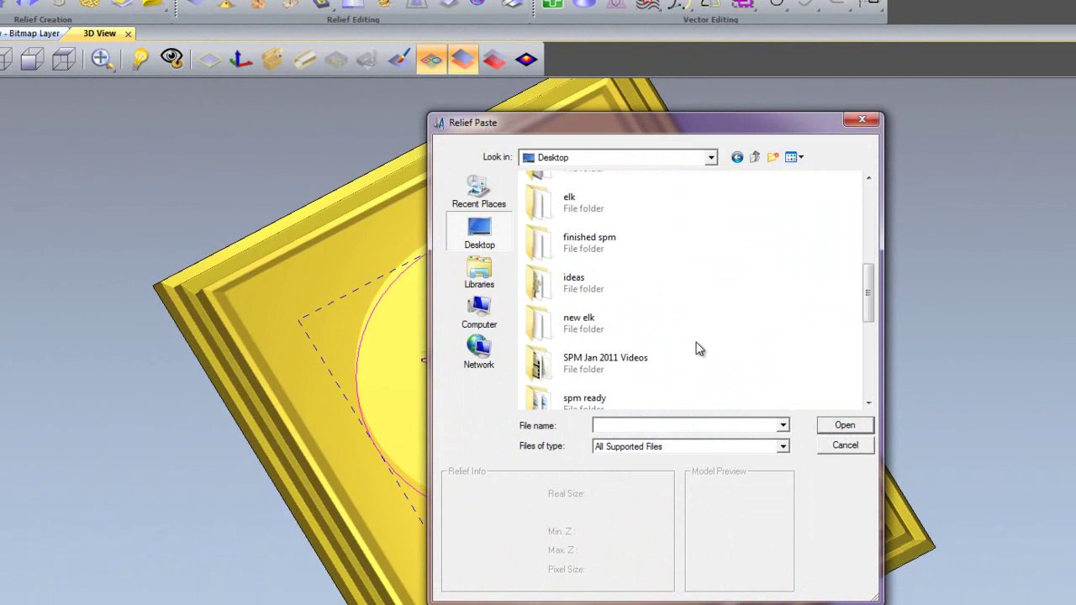
scroll(697, 347, "down", 2)
left_click(623, 301)
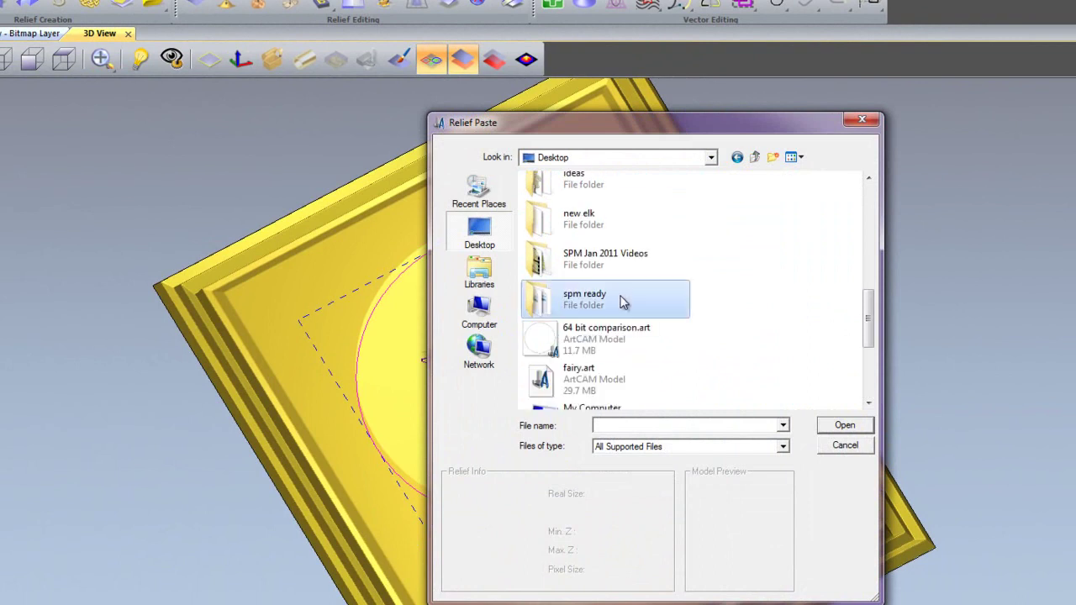
double_click(623, 303)
left_click(641, 228)
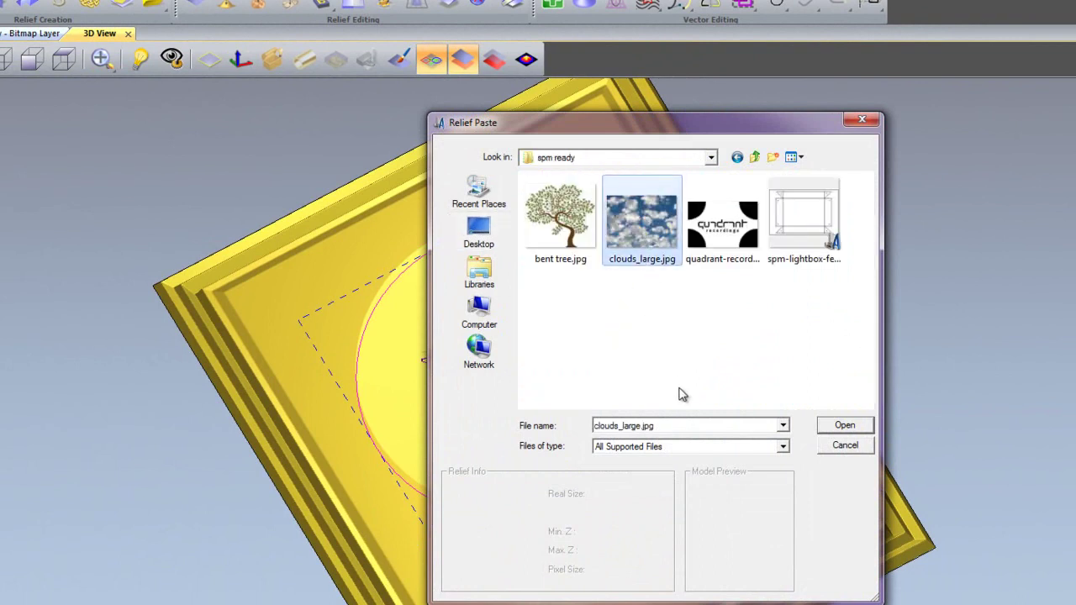
left_click(840, 430)
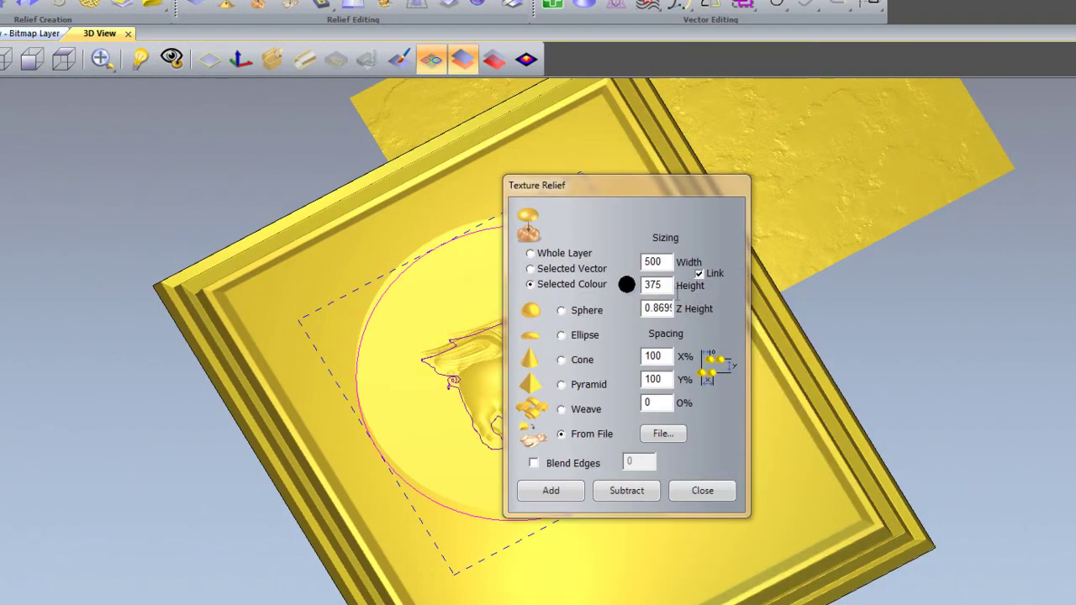
Set the texture width to 750, limit it to the selected circle, and close
double_click(654, 261)
type("750.")
left_click(529, 269)
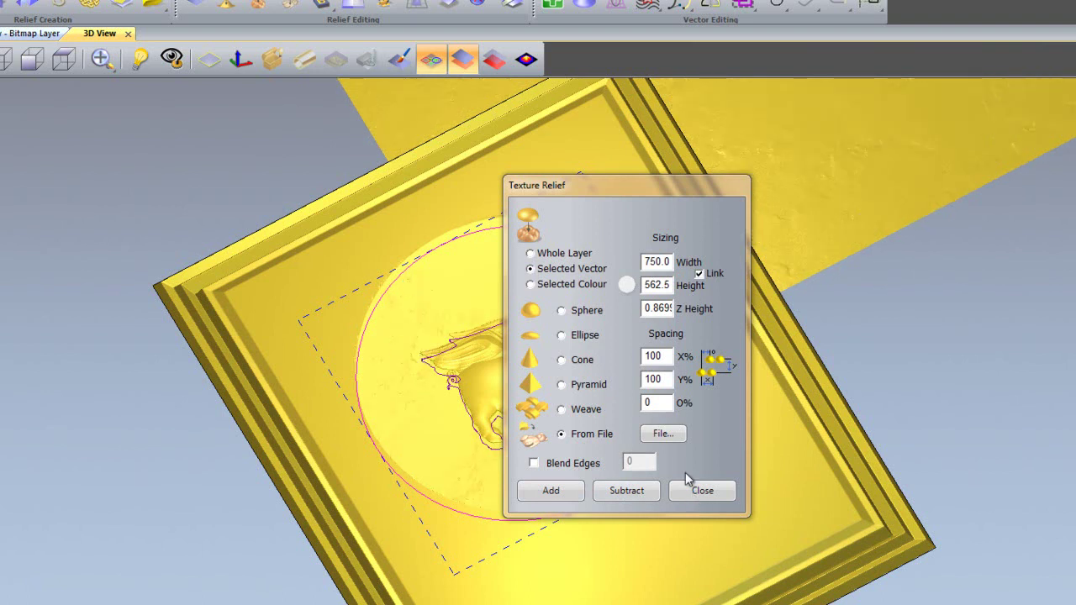
left_click(710, 495)
scroll(656, 474, "up", 4)
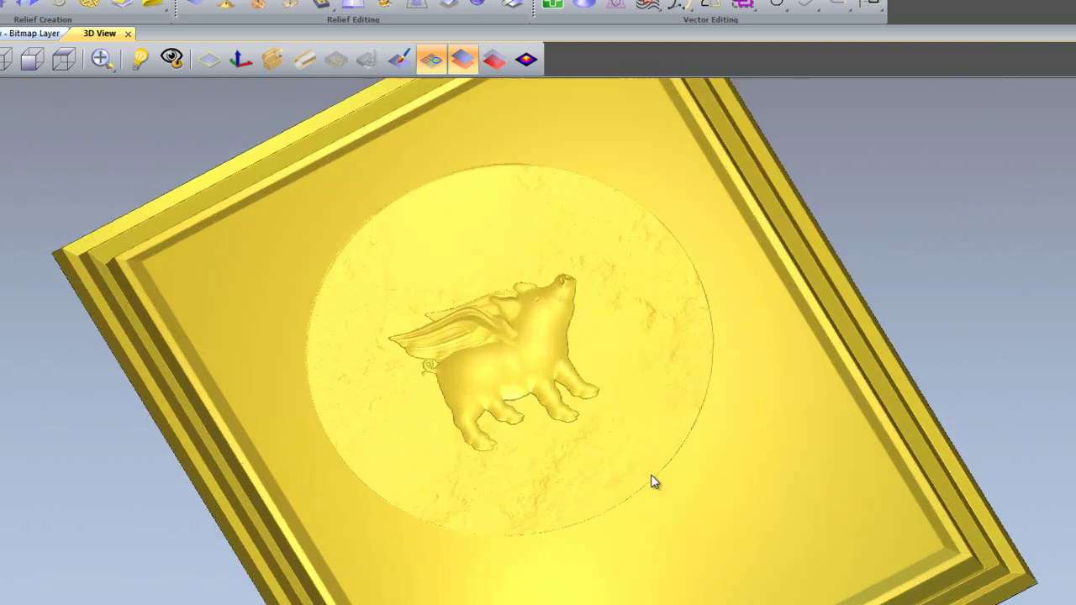
scroll(631, 457, "up", 2)
left_click_drag(677, 435, 698, 476)
key("ctrl+a")
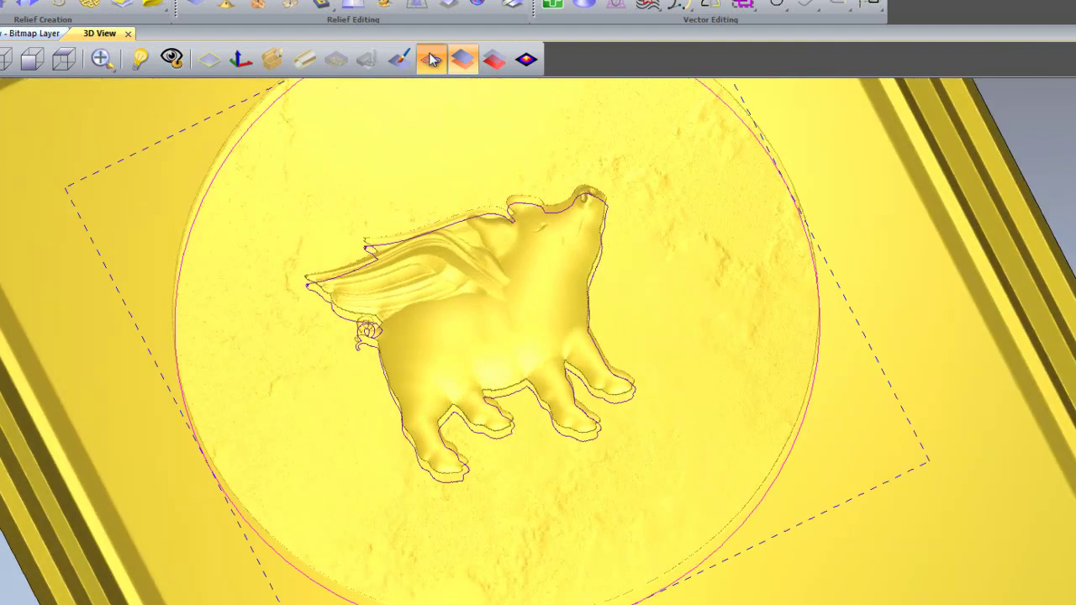
left_click(429, 57)
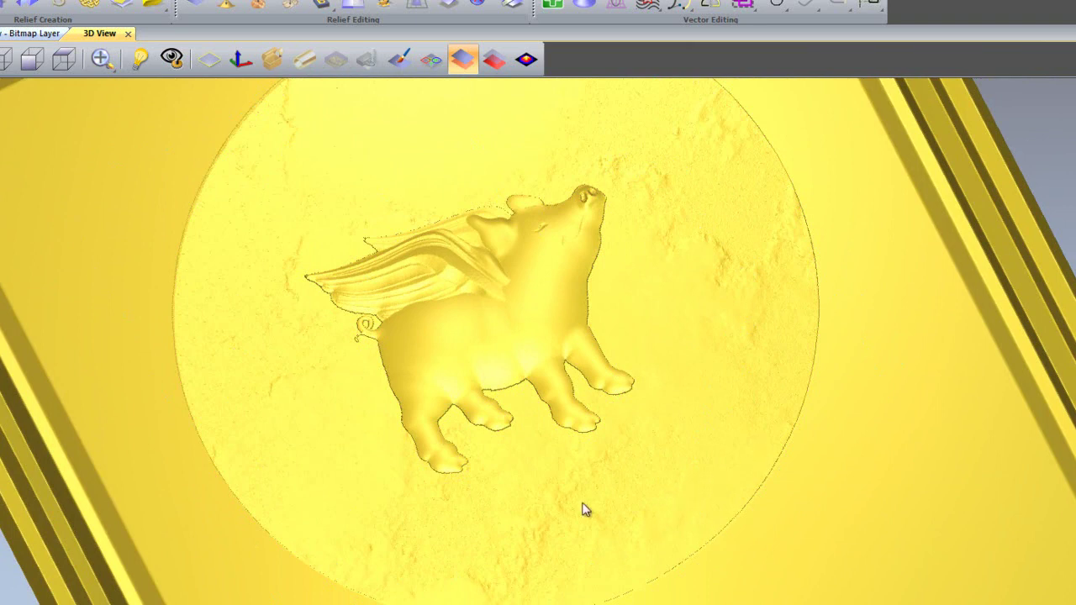
left_click_drag(598, 490, 590, 295)
scroll(342, 377, "up", 5)
scroll(342, 375, "up", 2)
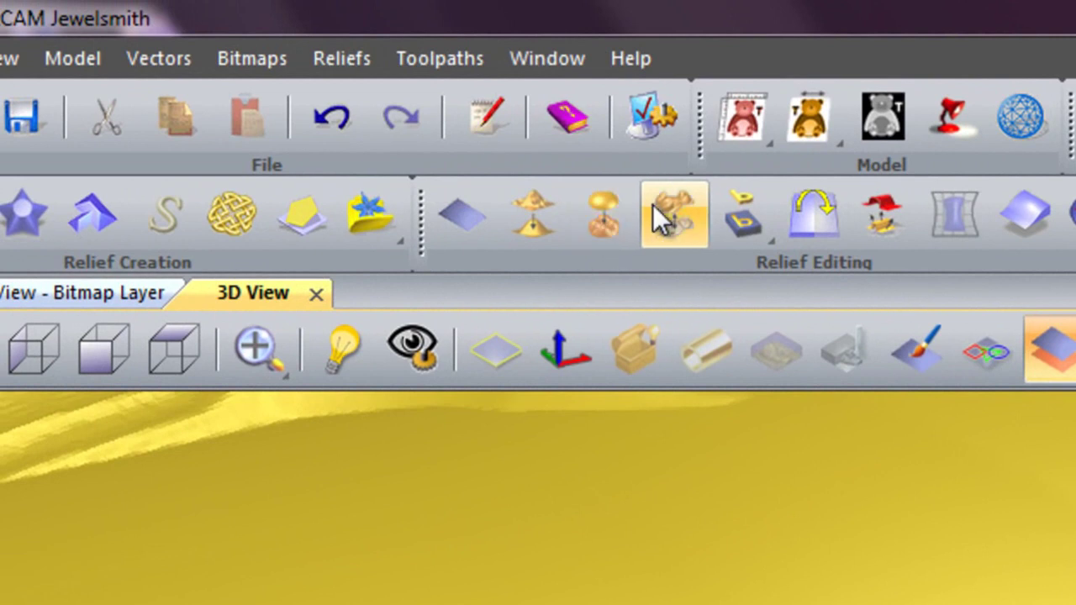
Smooth the whole relief layer with 3 smoothing passes
left_click(531, 211)
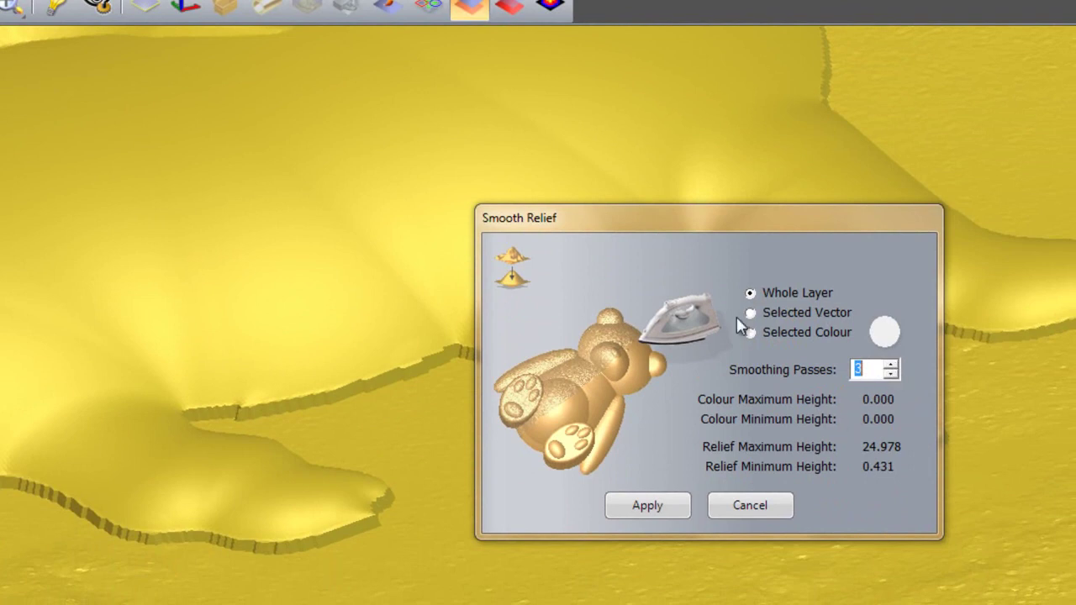
left_click(653, 503)
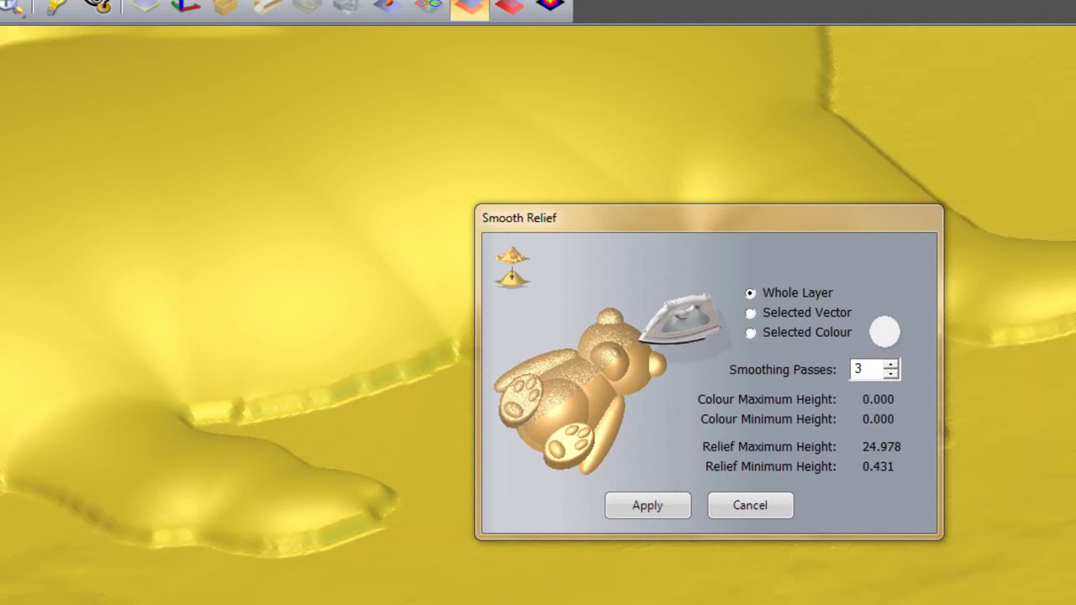
left_click(736, 507)
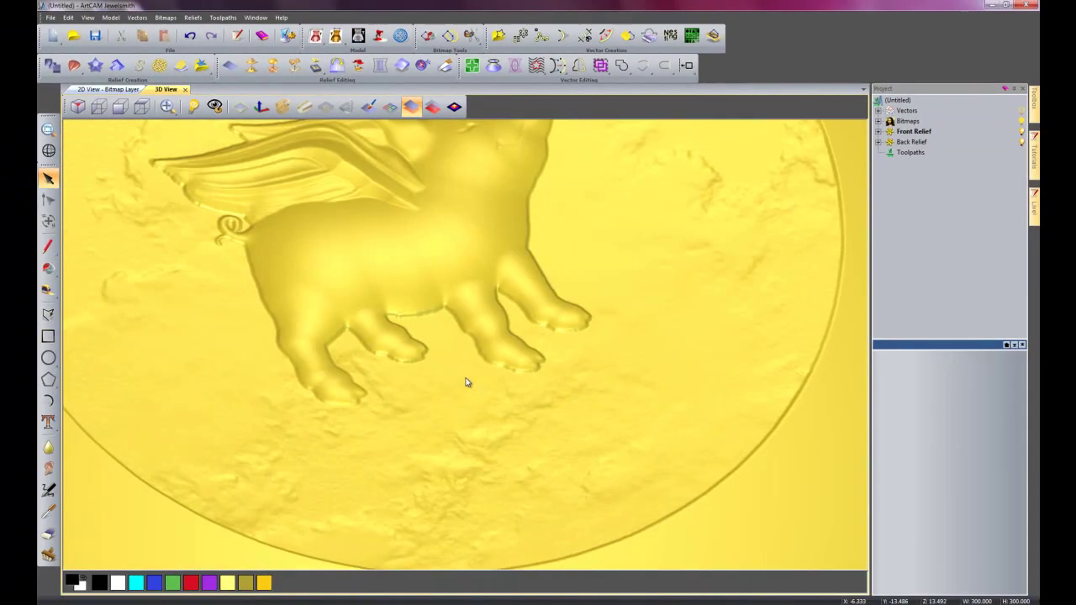
Rotate the view over the whole plaque, then return to the 2D bitmap plan
scroll(454, 411, "down", 3)
left_click_drag(454, 407, 266, 169)
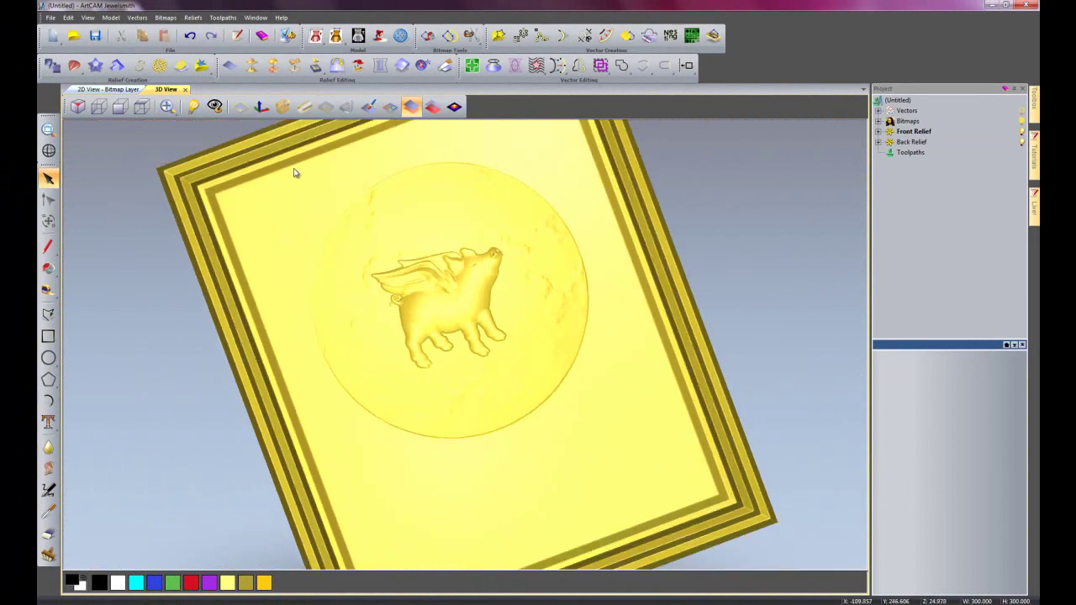
left_click(140, 92)
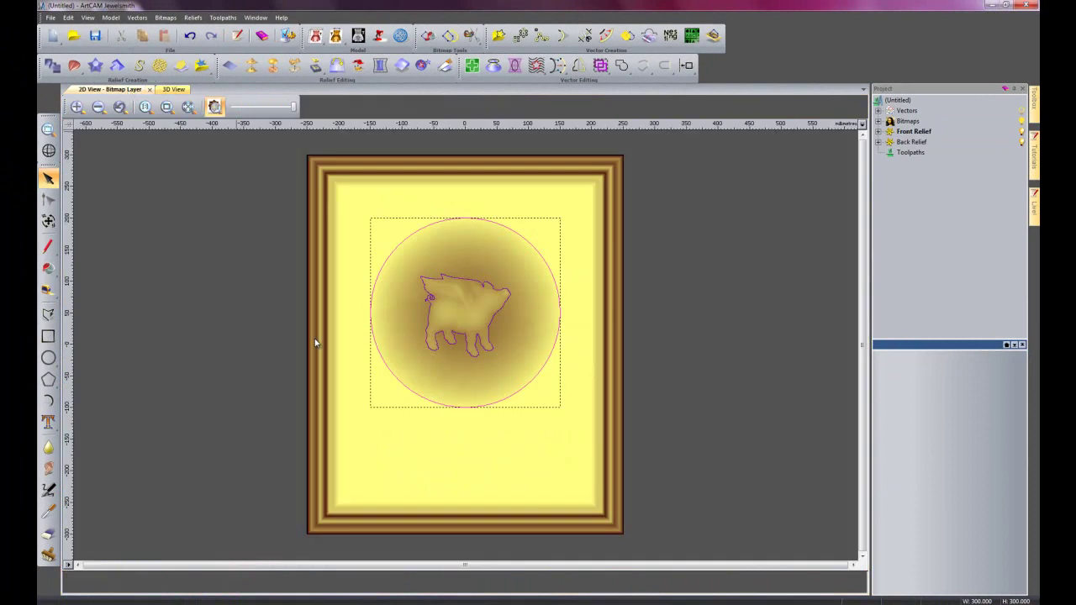
Clear the selection and start a new text in the Art Script font at size 188
left_click(216, 450)
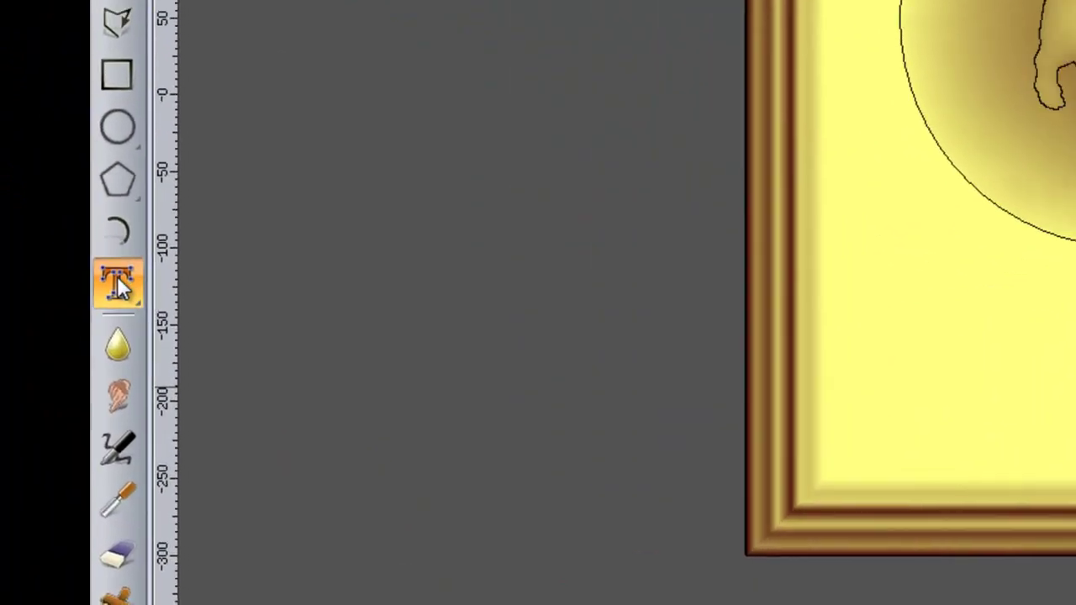
left_click(118, 285)
left_click(1009, 135)
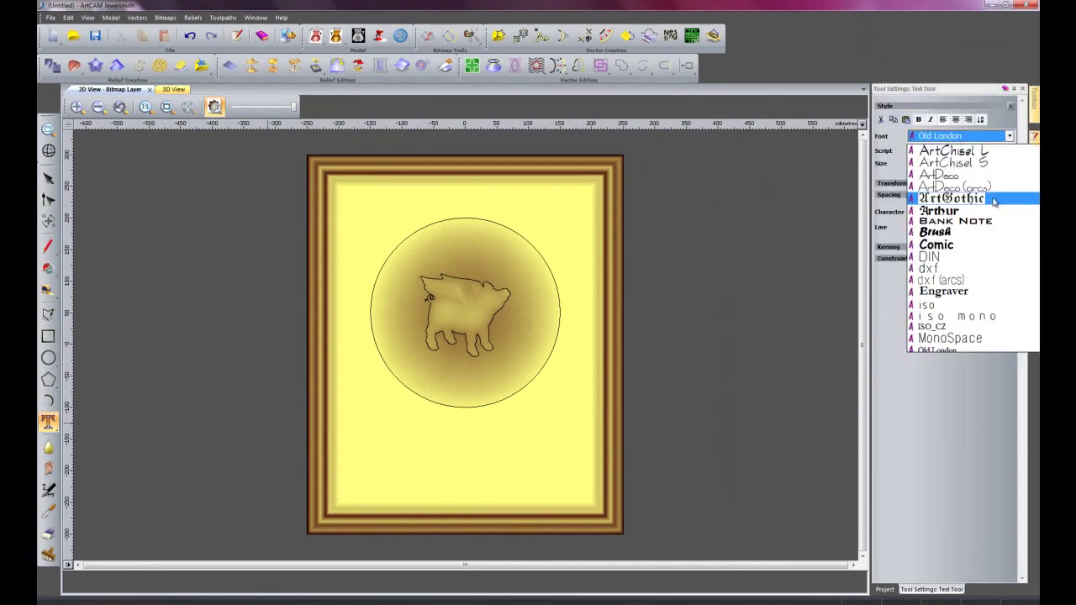
scroll(994, 202, "up", 1)
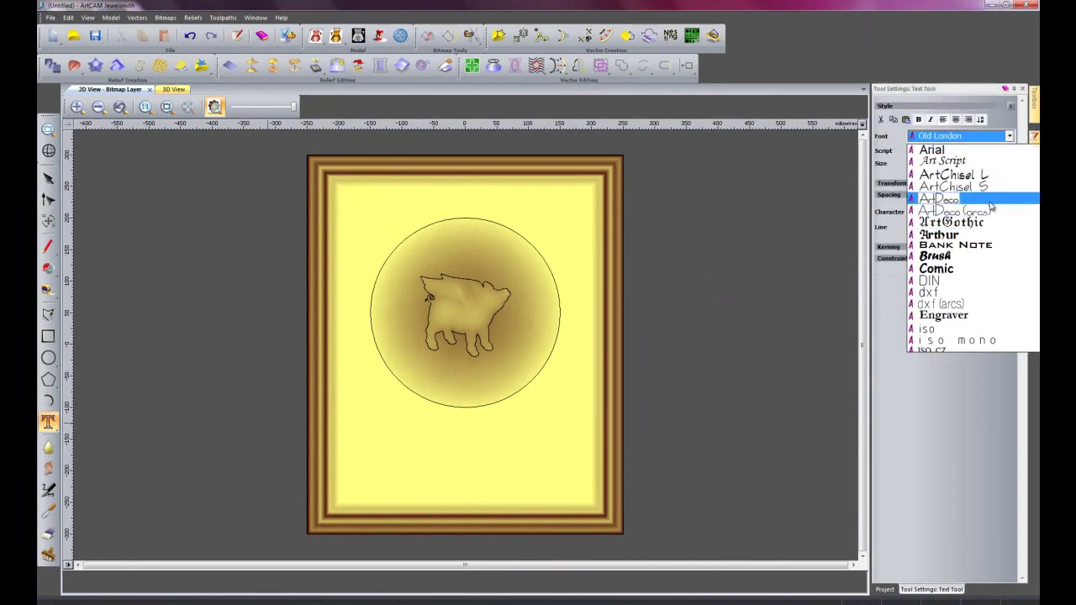
left_click(949, 161)
double_click(926, 163)
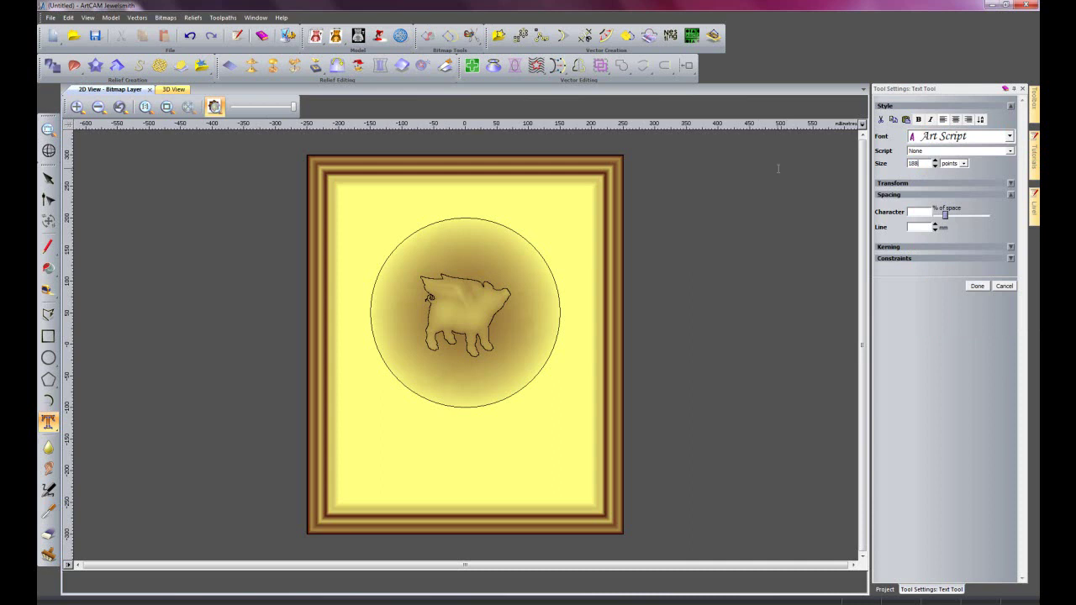
Type 'Flying Pig' below the circle, centre it on the page and move it down
left_click(382, 449)
type("Fly")
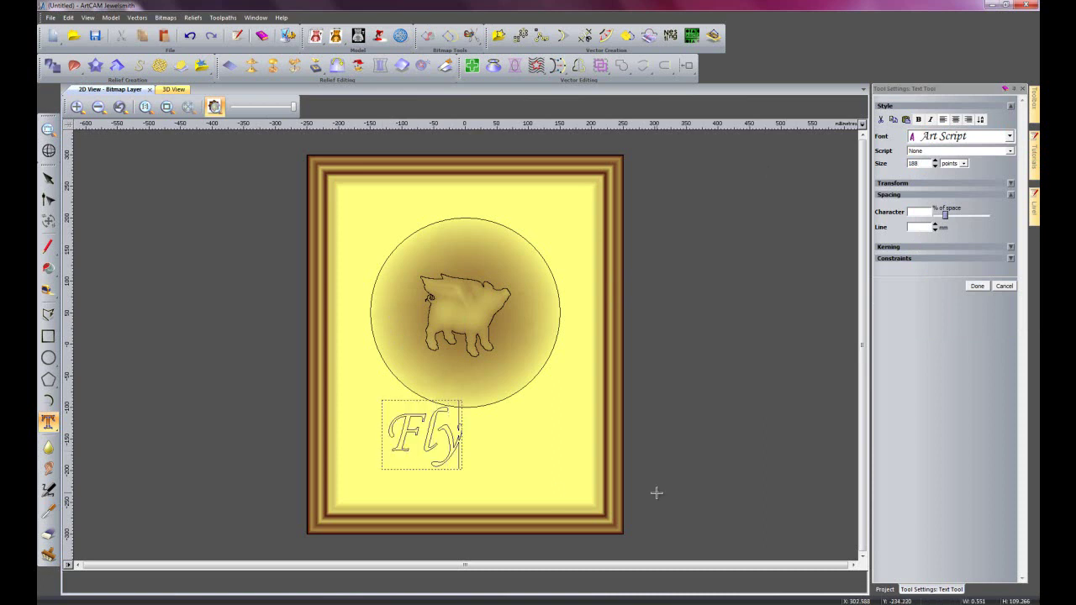
type("ing Pig")
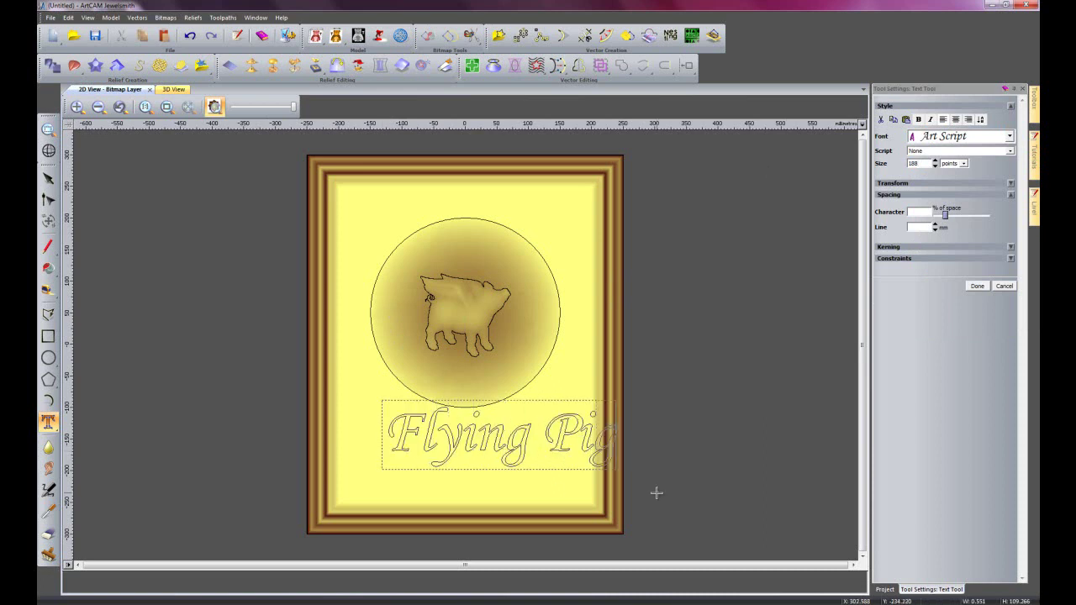
key("Escape")
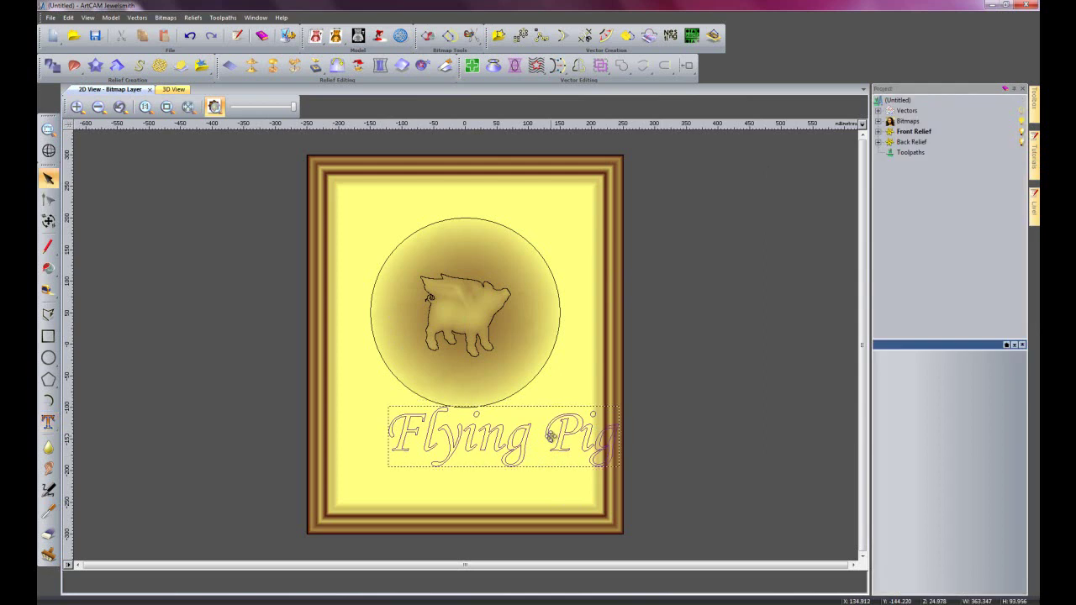
key("F9")
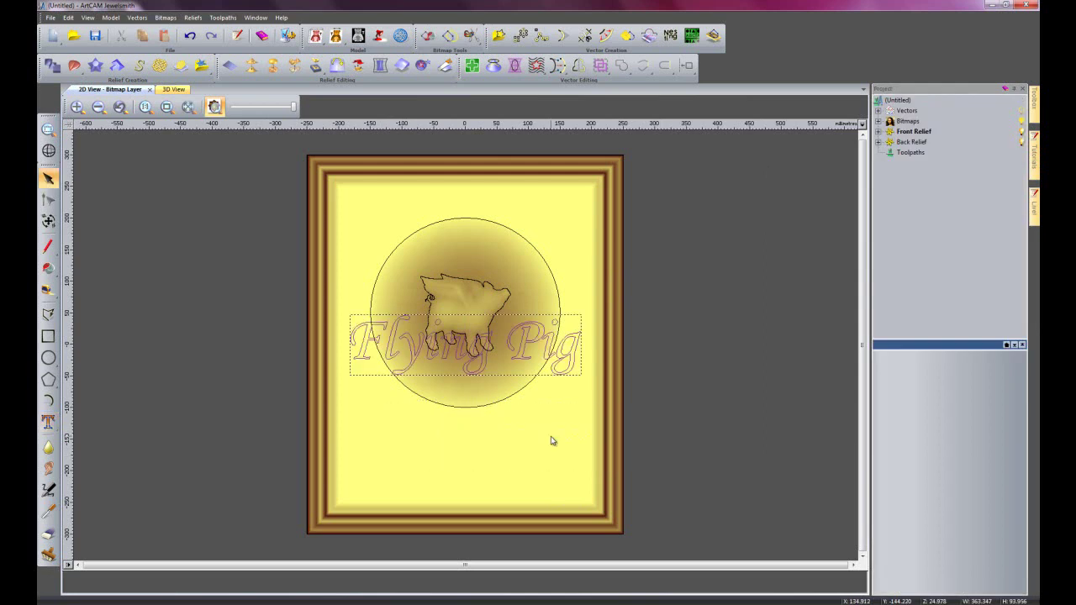
left_click_drag(529, 360, 534, 475)
Add the word 'the' at text size 100 just under the circle
key("t")
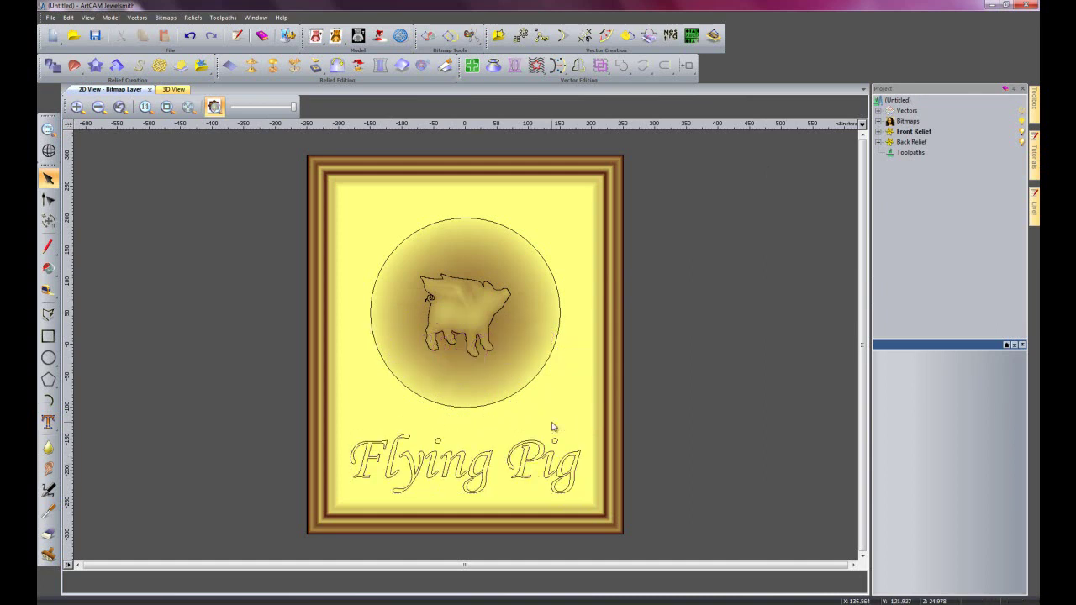
left_click(472, 425)
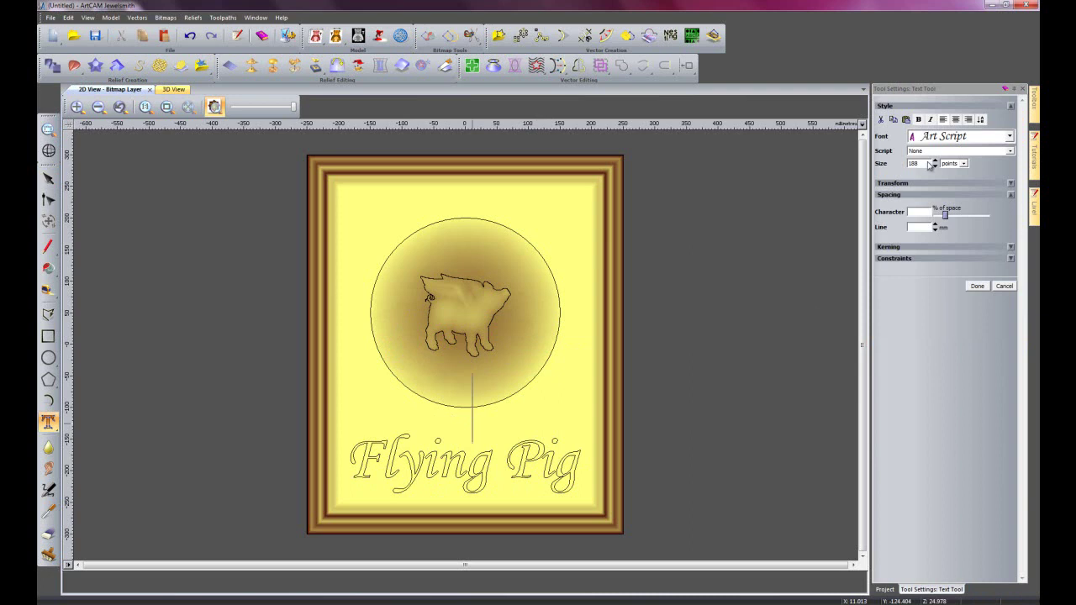
double_click(918, 163)
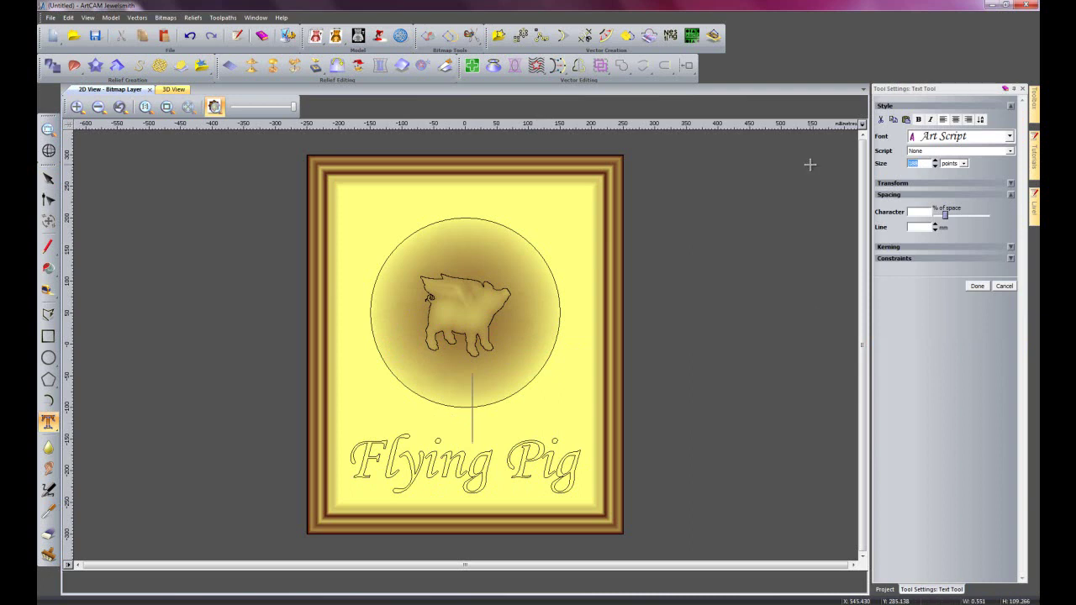
key("Return")
left_click(480, 413)
type("the")
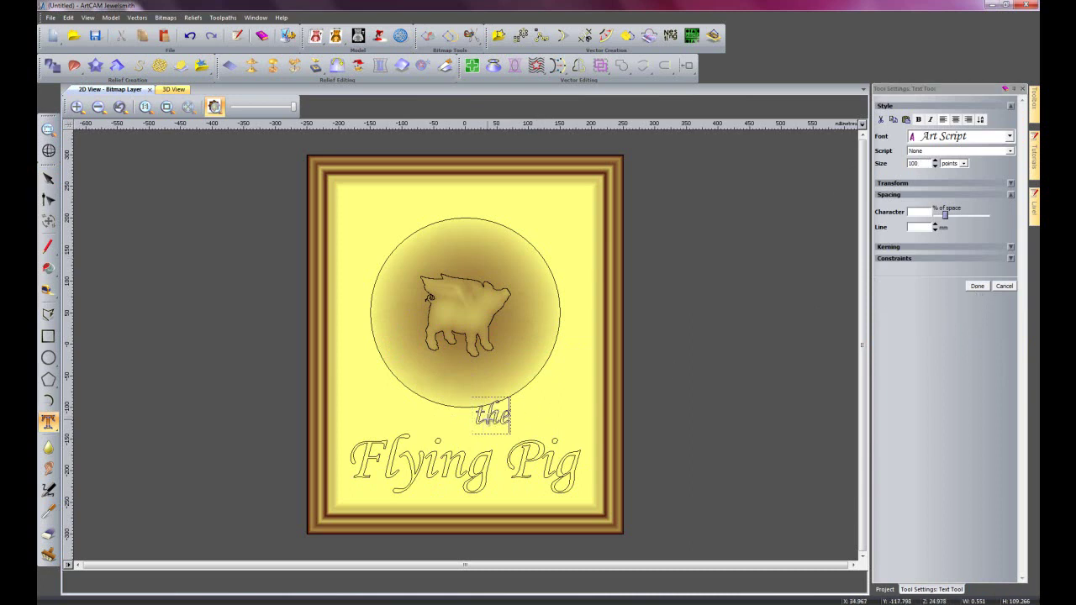
left_click(979, 286)
Right-align 'the' with 'Flying Pig', nudge it down, and show the 3D view
left_click(553, 448, "shift")
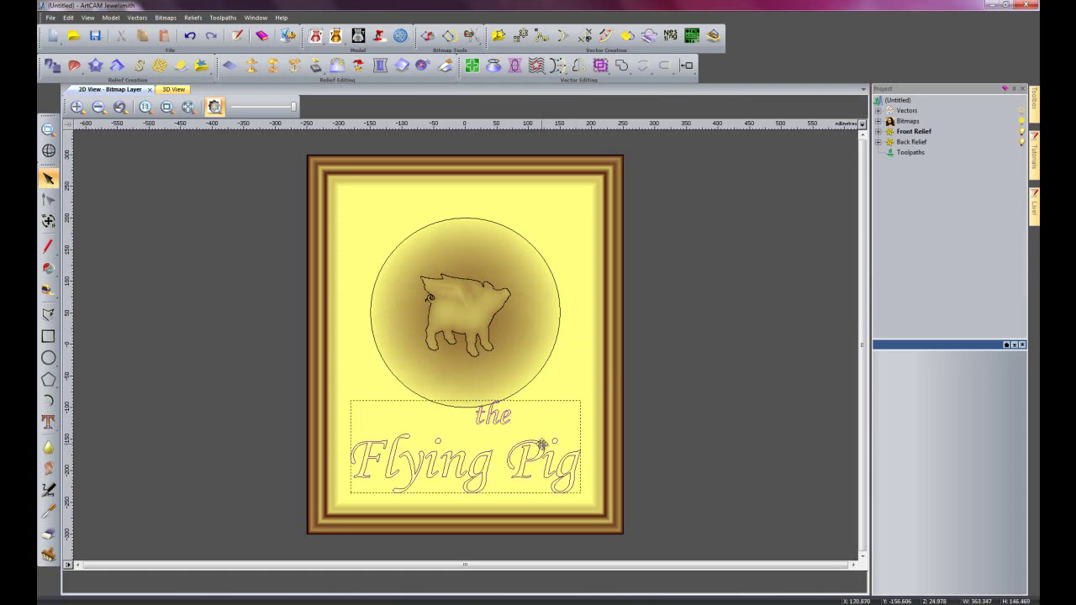
left_click(686, 68)
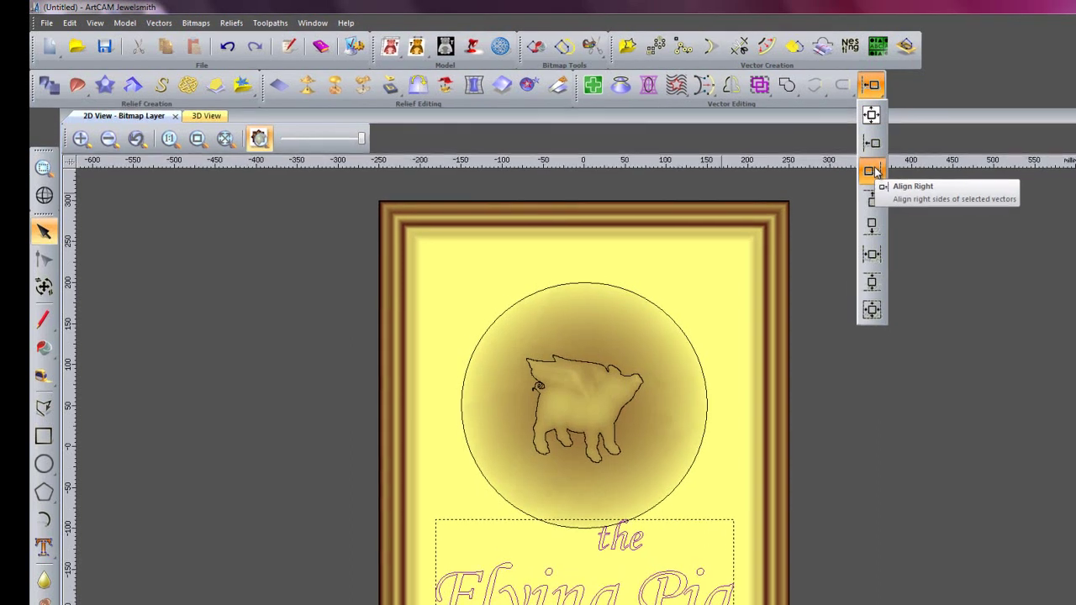
left_click(863, 169)
left_click(576, 419)
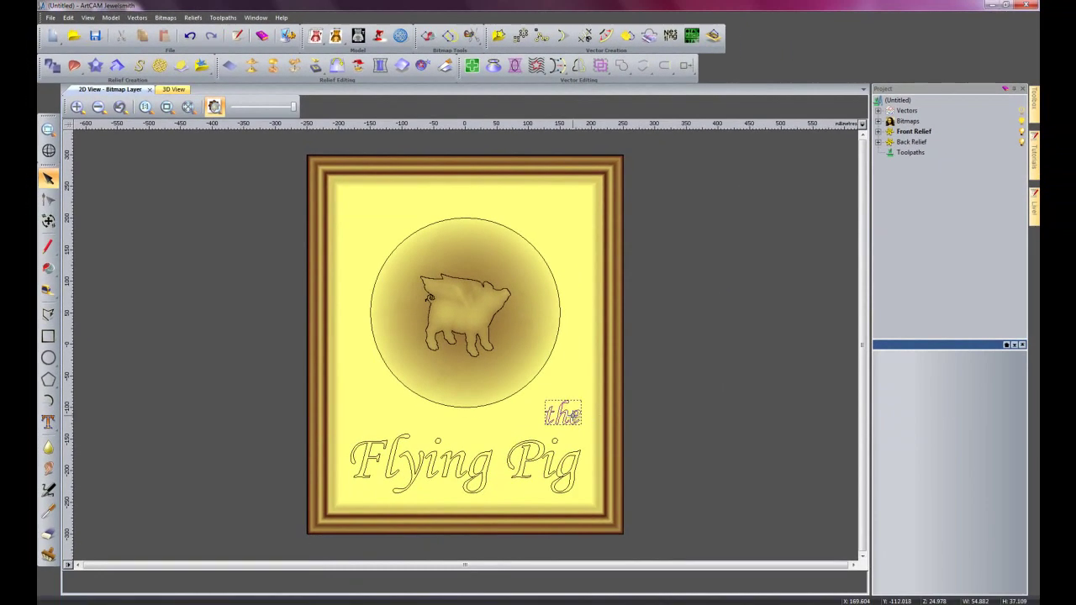
key("Down")
key("Down")
key("Down")
key("Down")
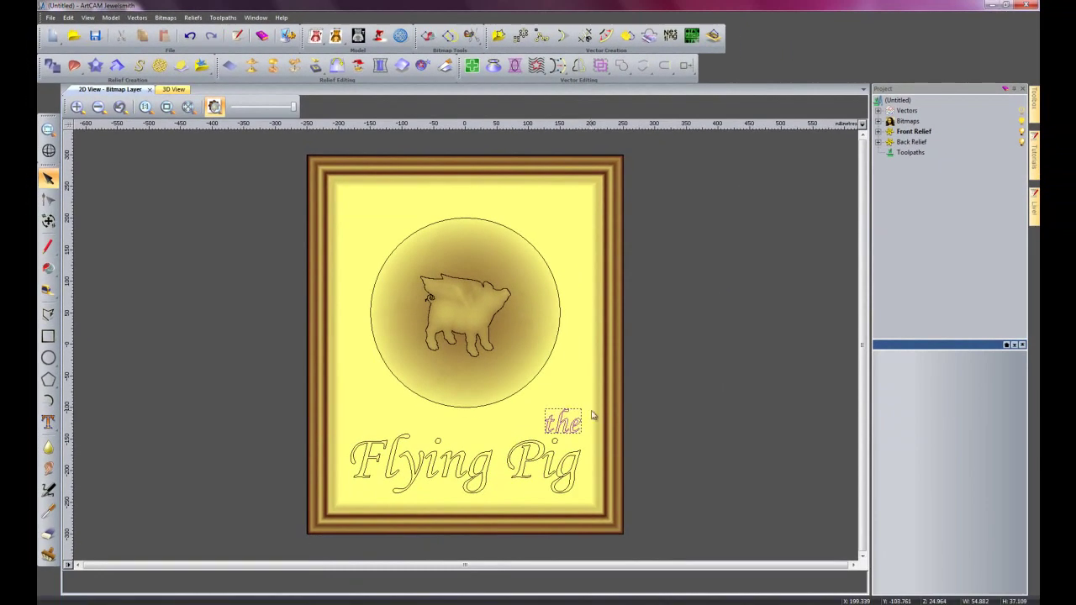
left_click(324, 295)
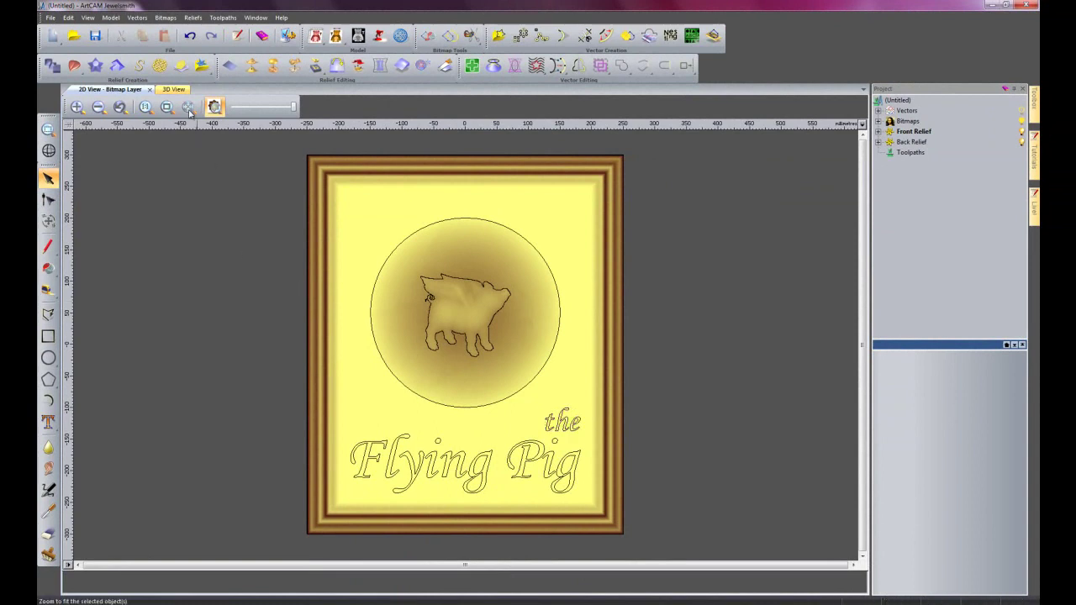
left_click(175, 89)
Tilt and zoom onto the lettering, overlay the vector outlines, and open Contour Blend
scroll(487, 424, "up", 2)
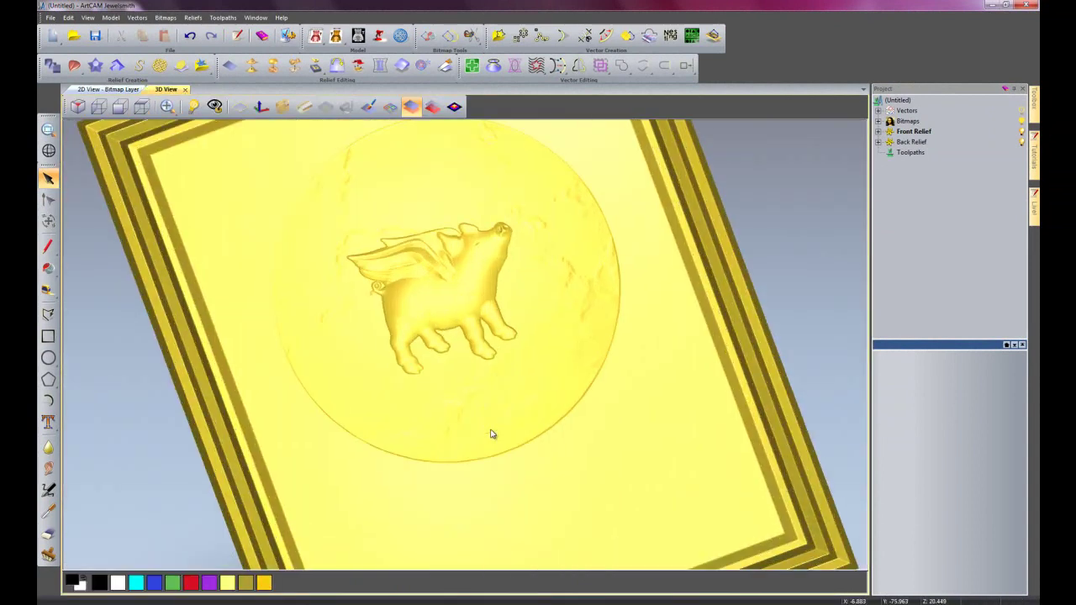
left_click_drag(496, 408, 444, 359)
scroll(444, 360, "up", 2)
left_click_drag(443, 457, 427, 315)
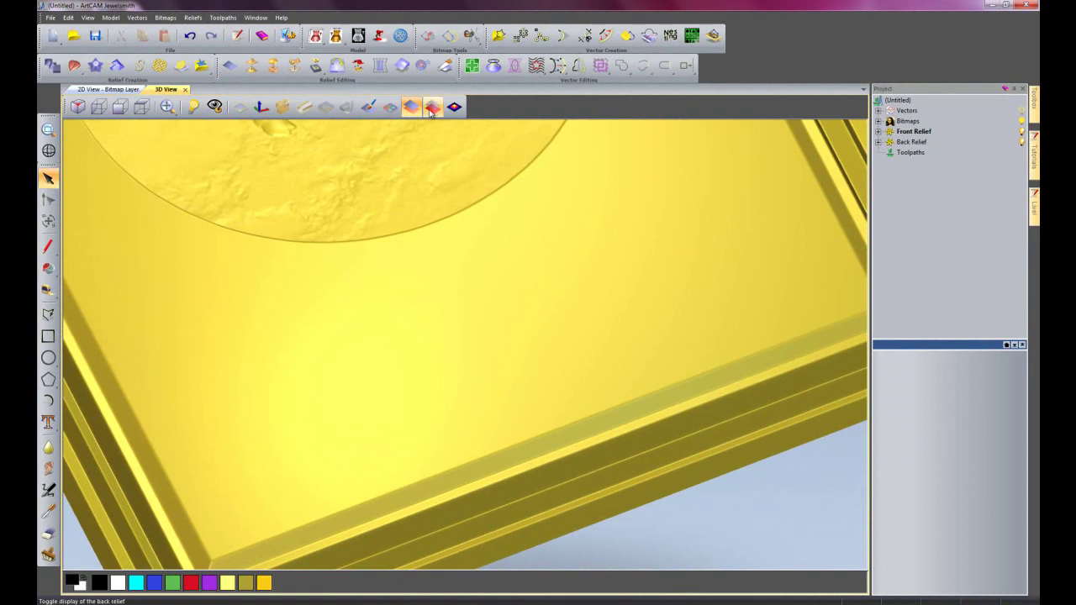
left_click(390, 106)
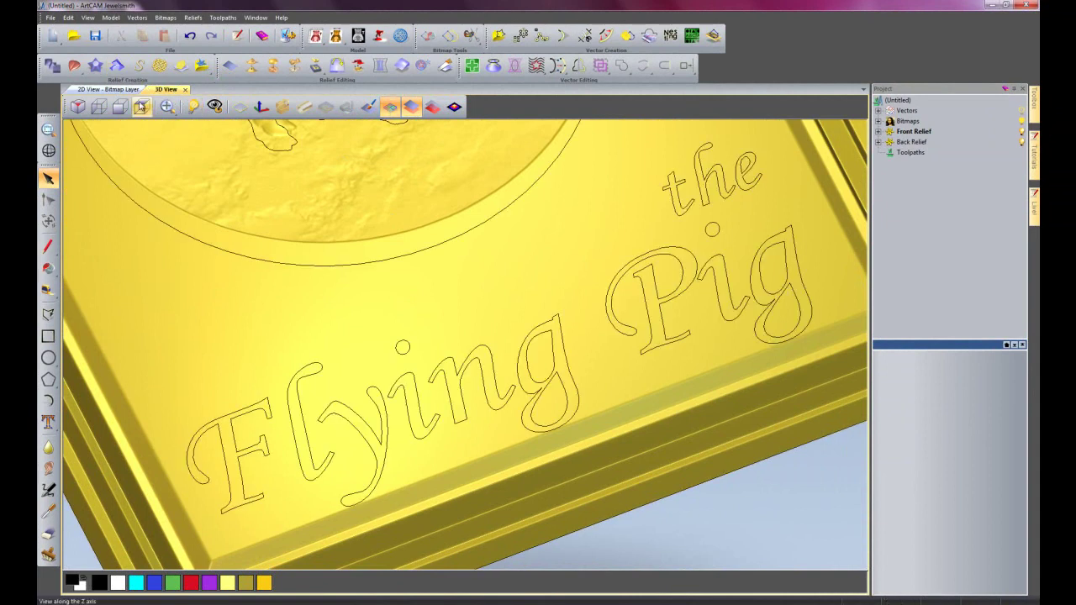
left_click(117, 67)
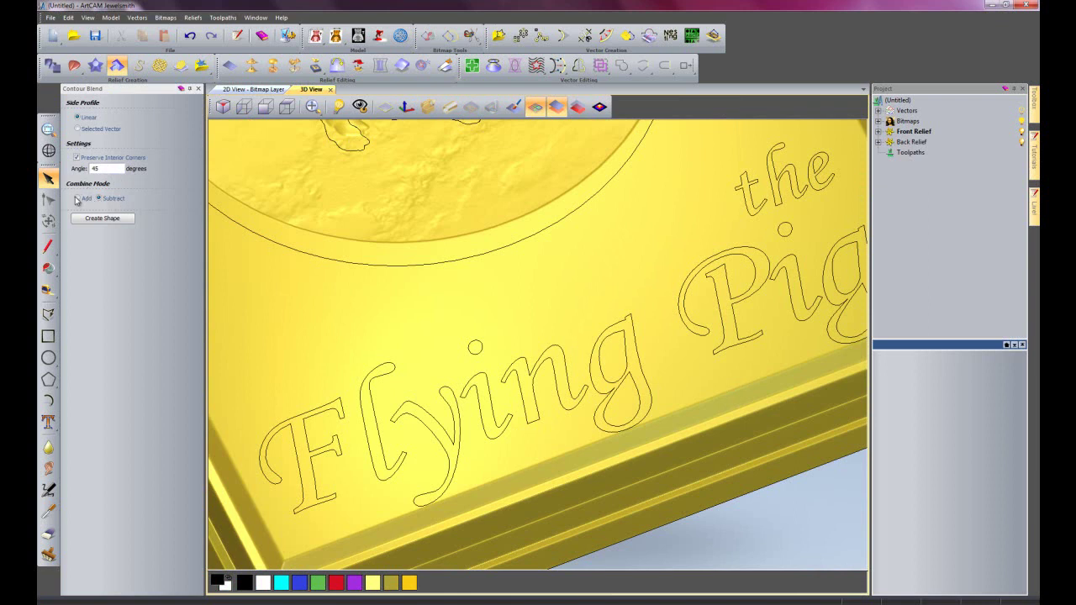
Raise 'Flying Pig' and 'the' as a 45-degree contour blend, then close the panel
left_click(372, 374)
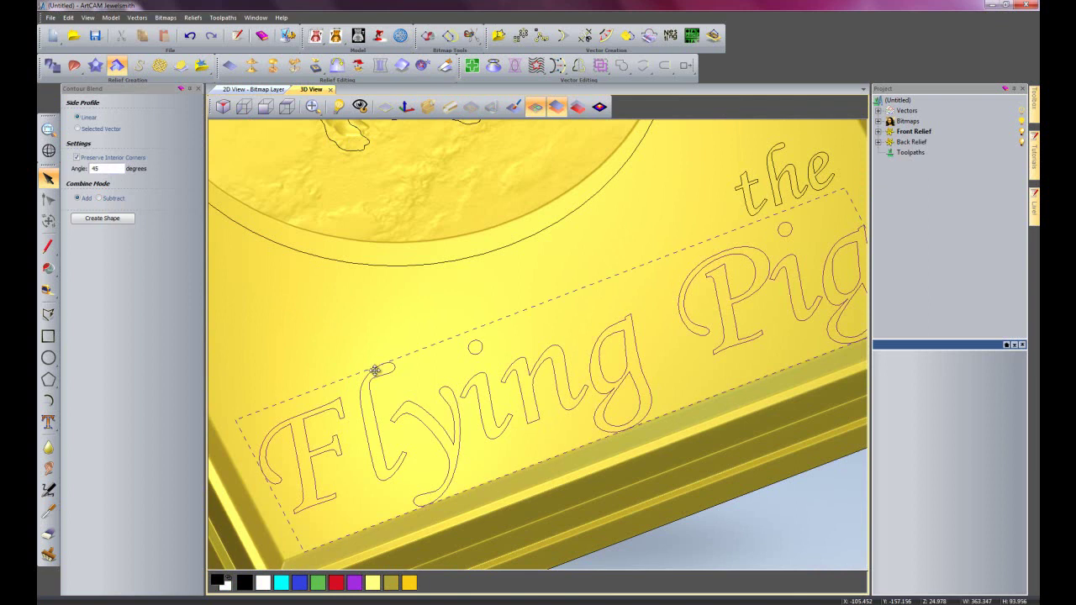
left_click(754, 184, "shift")
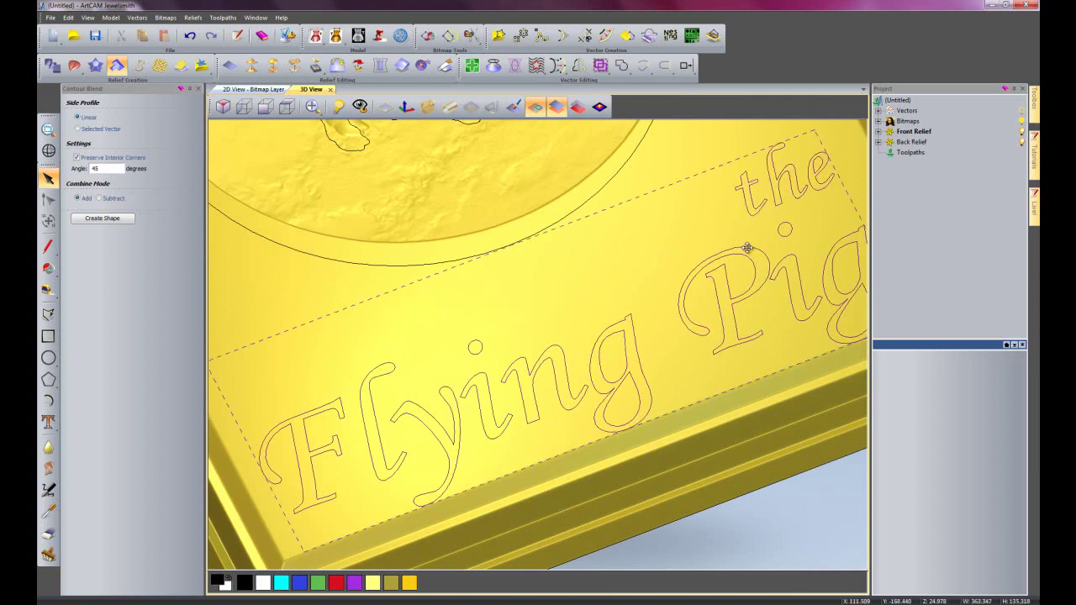
left_click(102, 217)
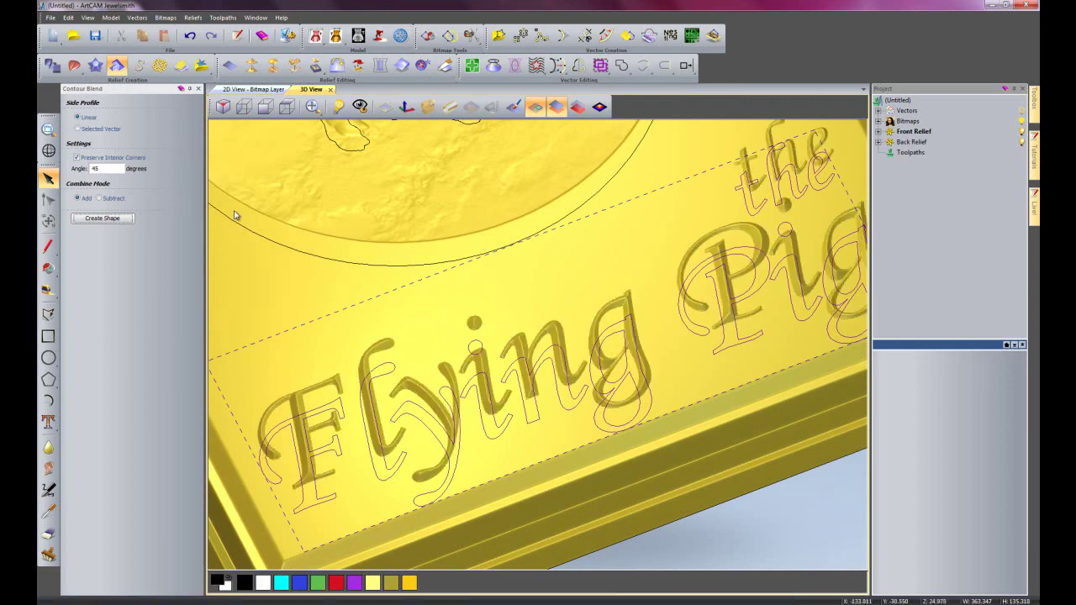
left_click(198, 89)
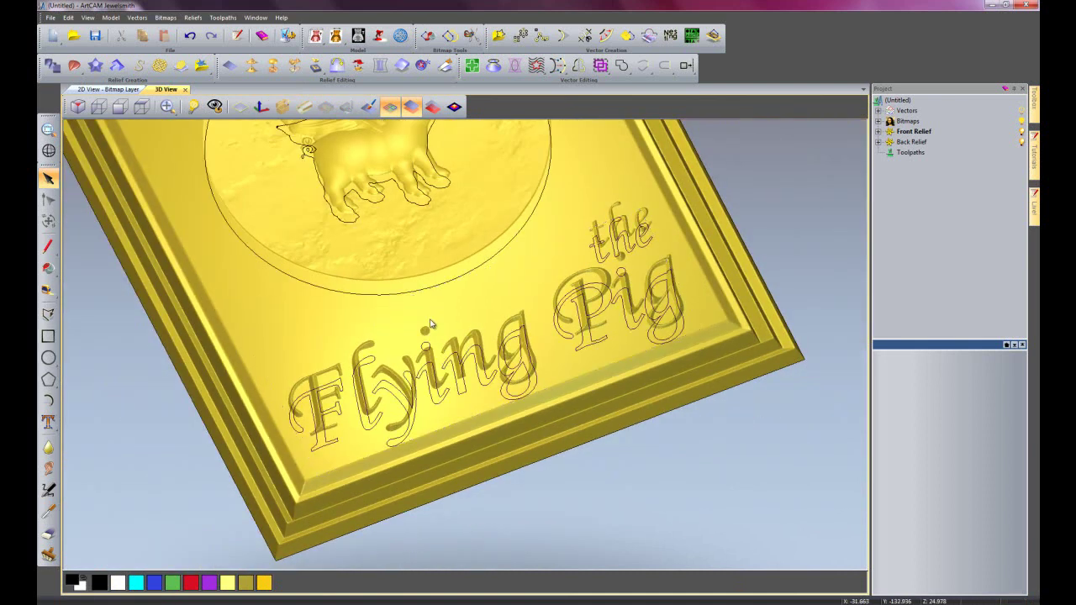
scroll(432, 365, "down", 3)
left_click_drag(432, 364, 515, 393)
scroll(508, 389, "up", 2)
Hide the vector overlay and apply the Medium Oak (V) material to the plaque
left_click(390, 106)
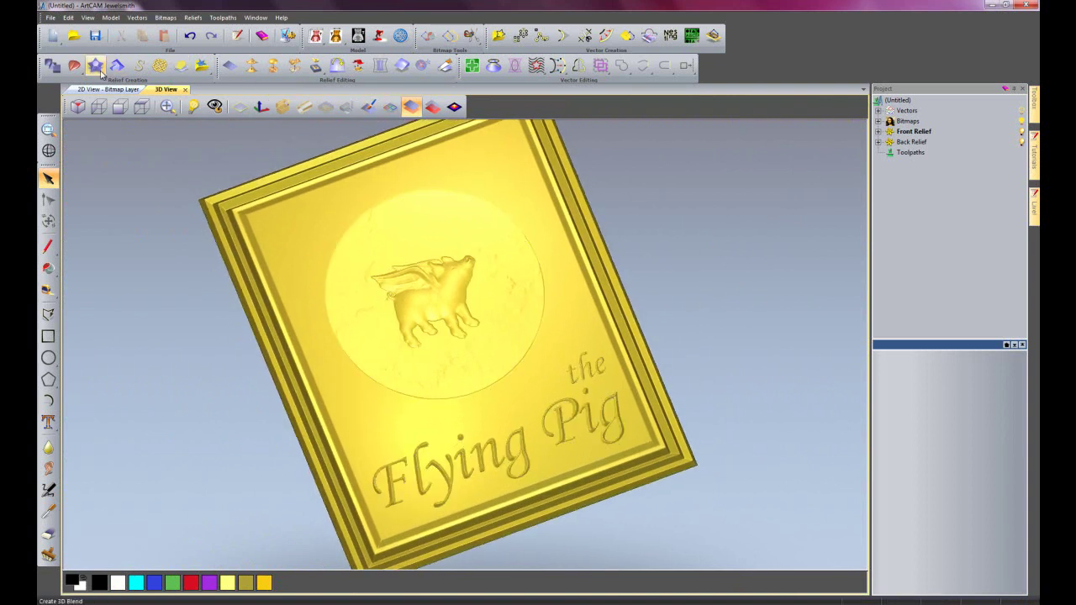
left_click(378, 36)
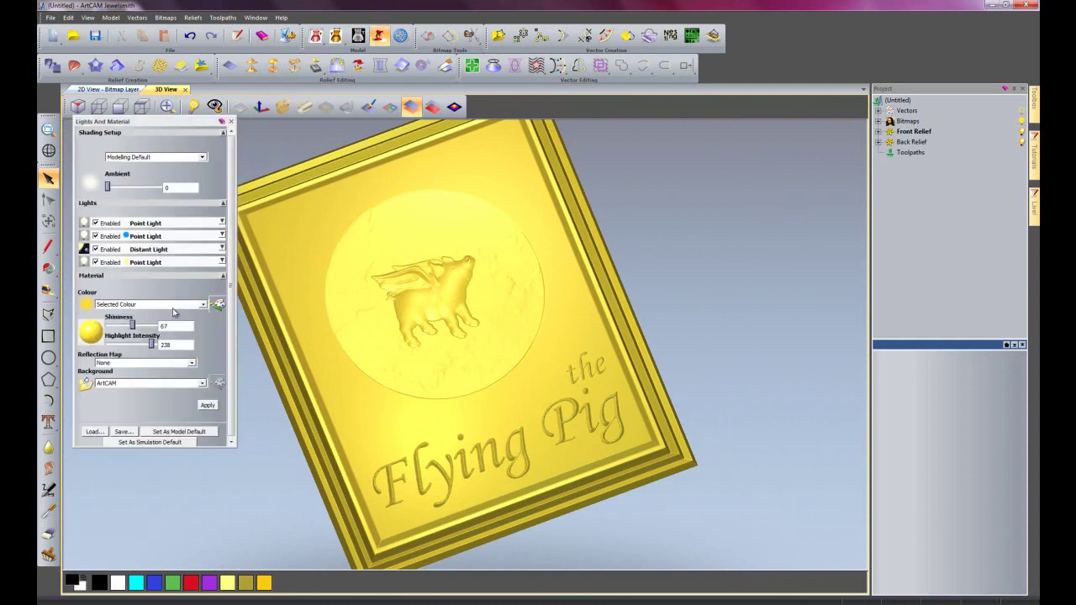
left_click(174, 305)
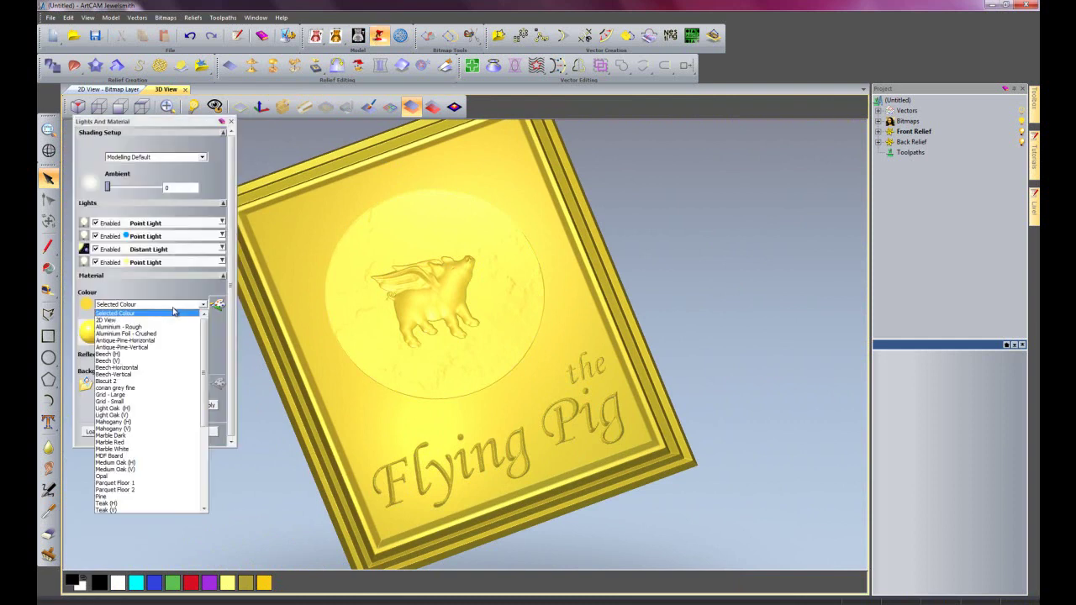
left_click(134, 469)
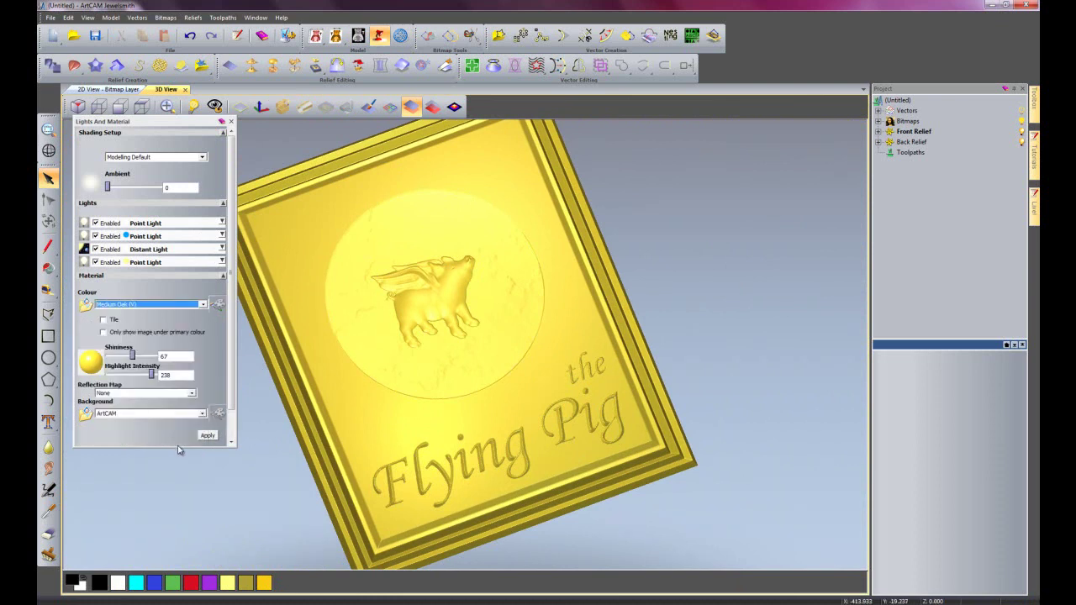
left_click(206, 435)
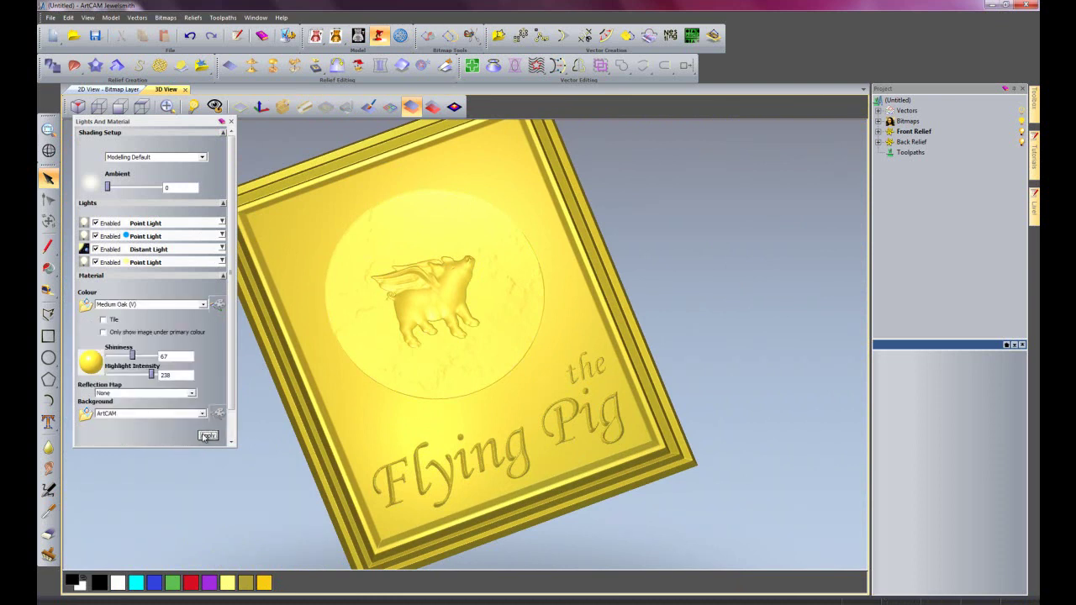
left_click(231, 121)
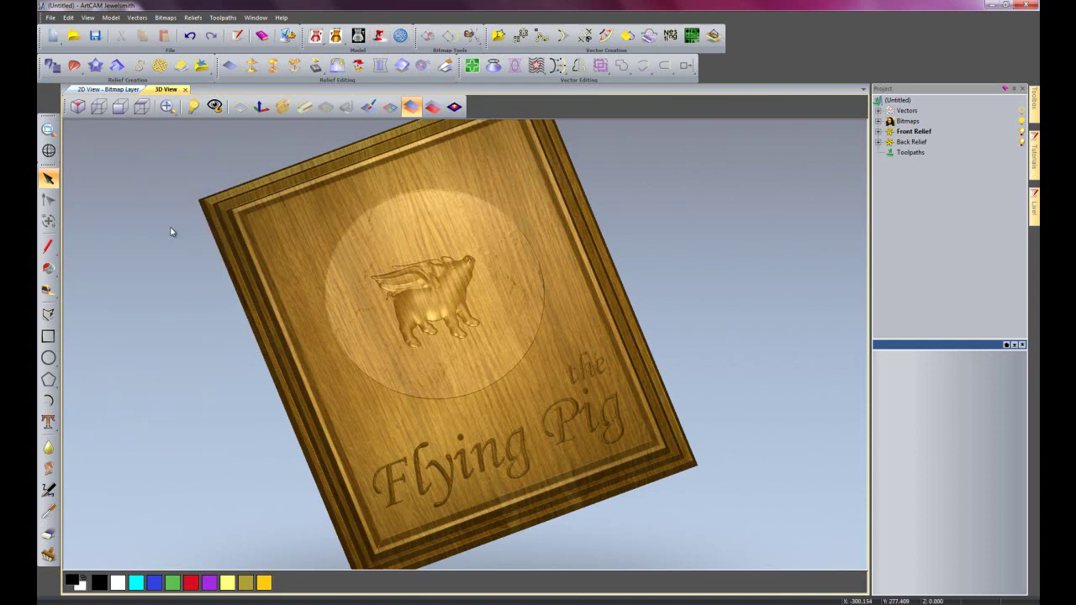